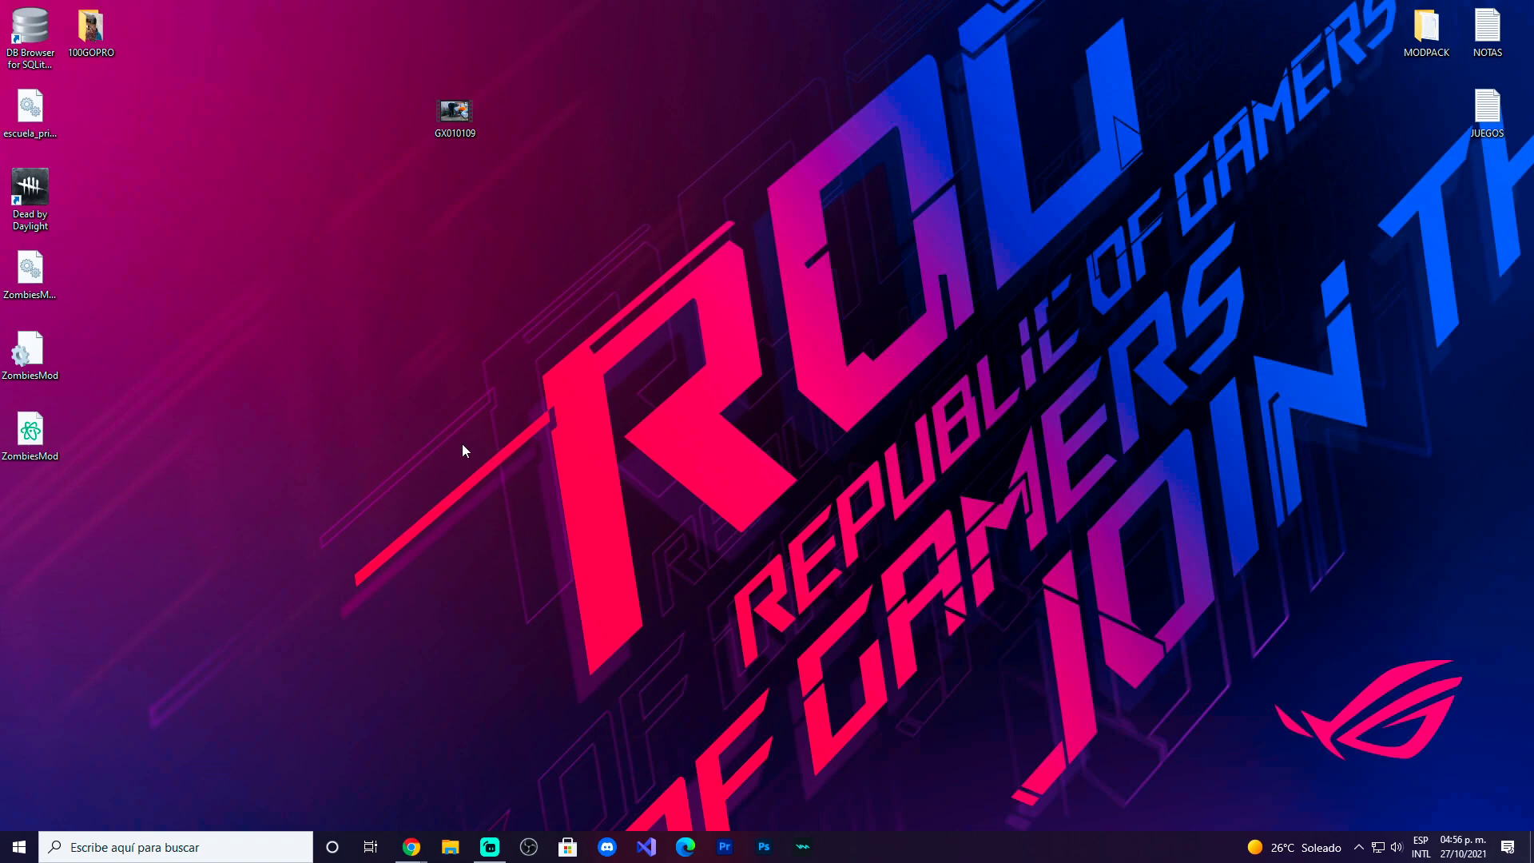
Delete the three ZombiesMod files from the desktop and place the GX010109 file directly below Dead by Daylight
left_click_drag(455, 114, 36, 494)
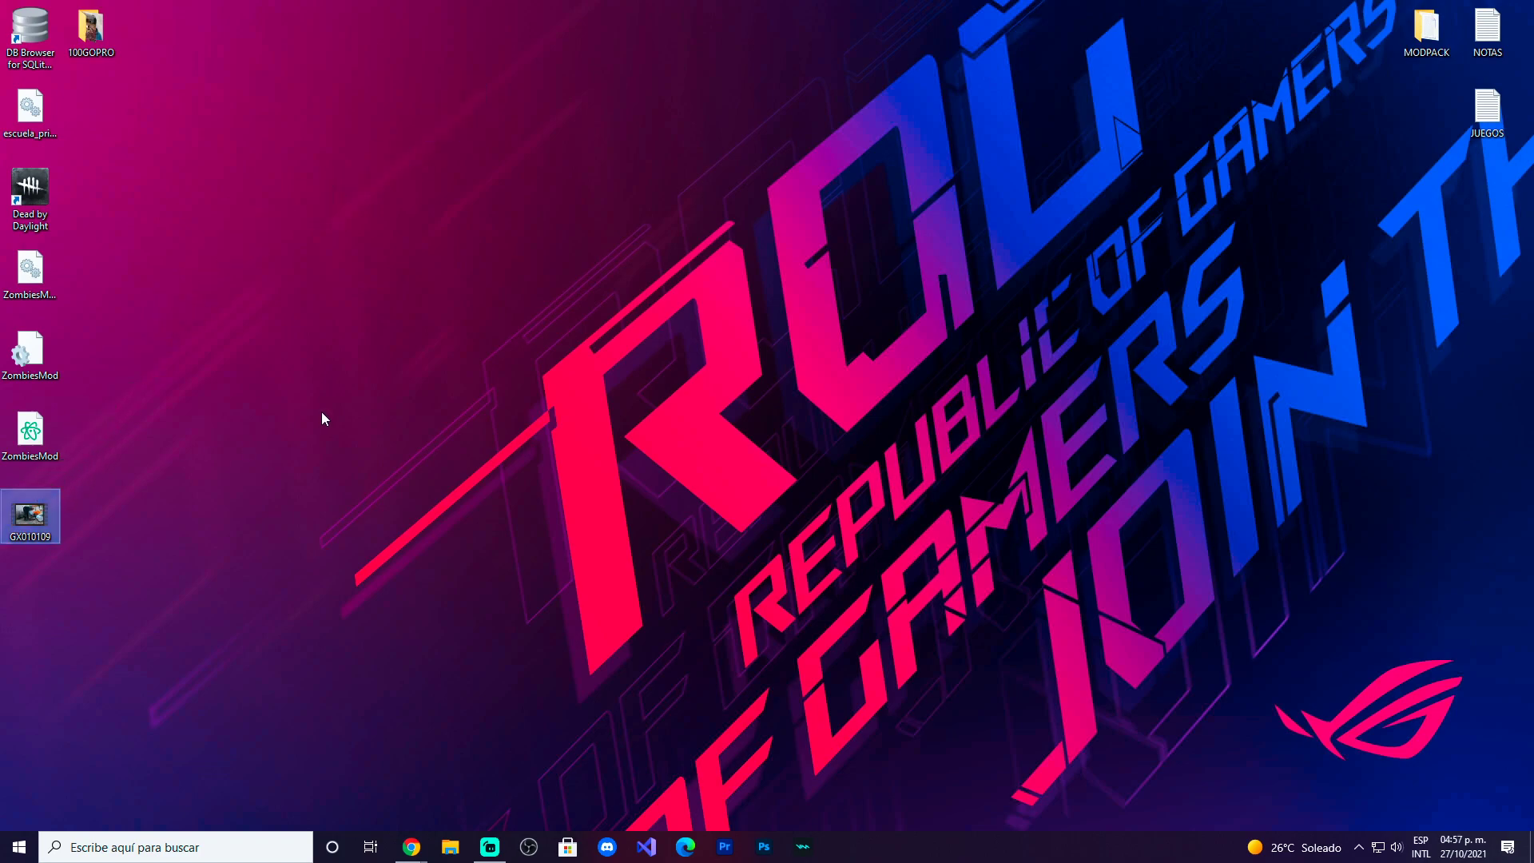
left_click_drag(125, 467, 4, 275)
key("Delete")
left_click_drag(30, 497, 36, 254)
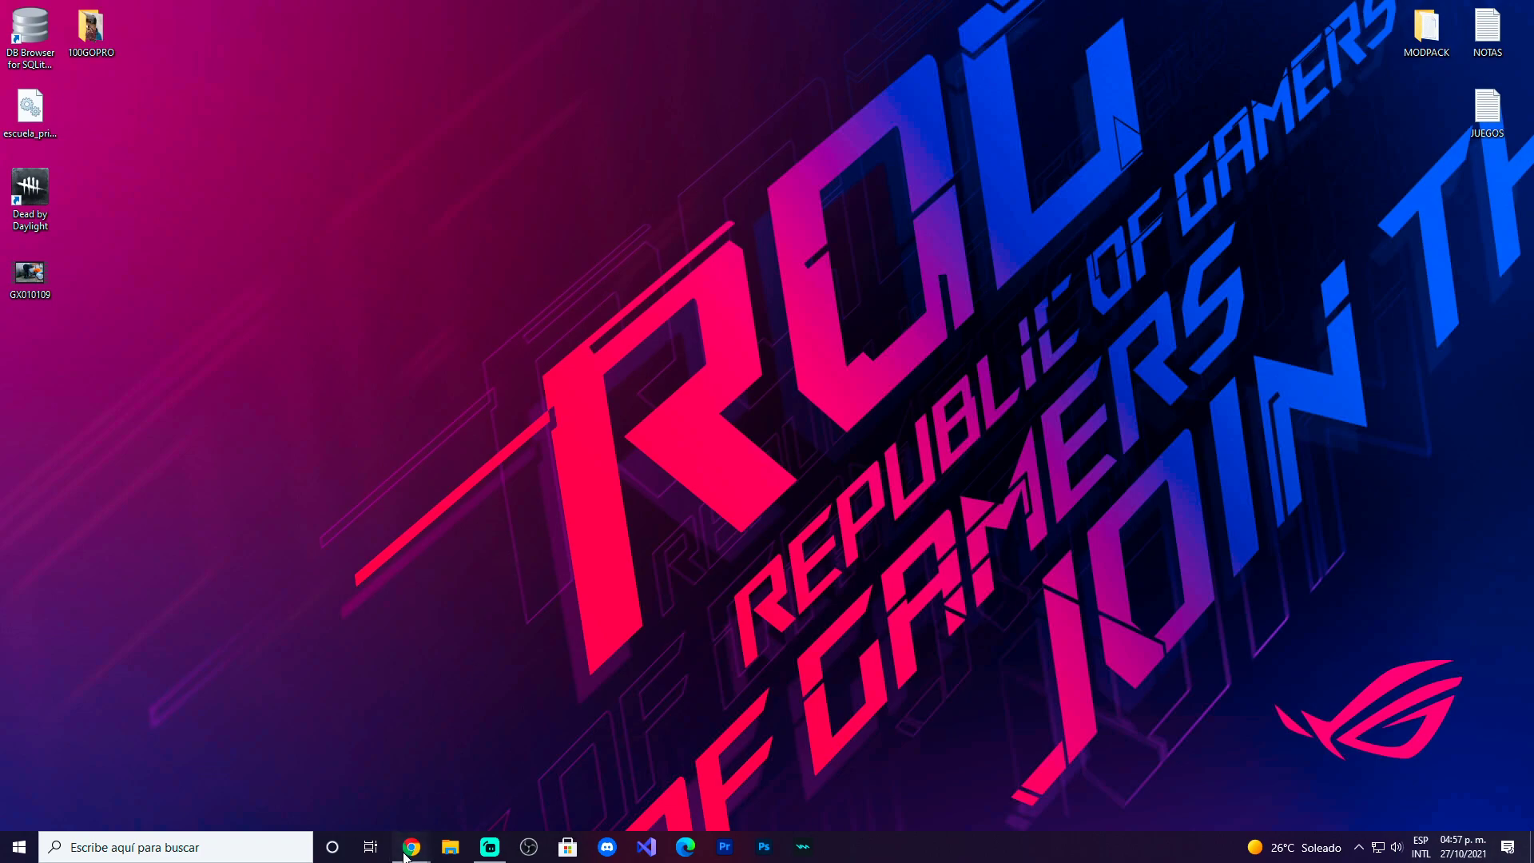
Switch to Chrome, search Google for bootstrap, and open the download page of getbootstrap.com
mouse_move(407, 848)
left_click(448, 780)
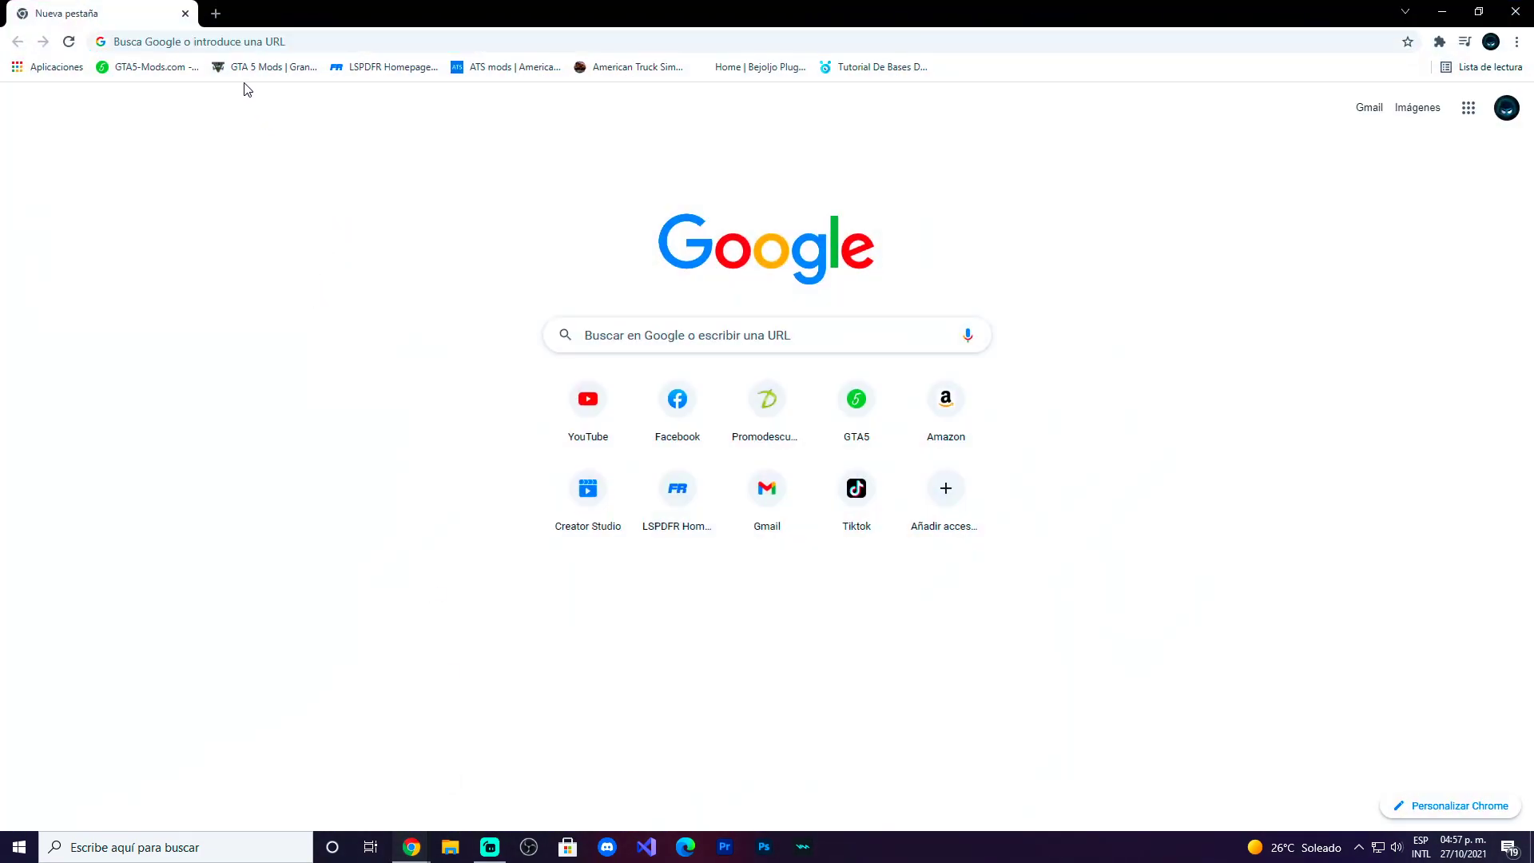
left_click(227, 42)
type("BOOT")
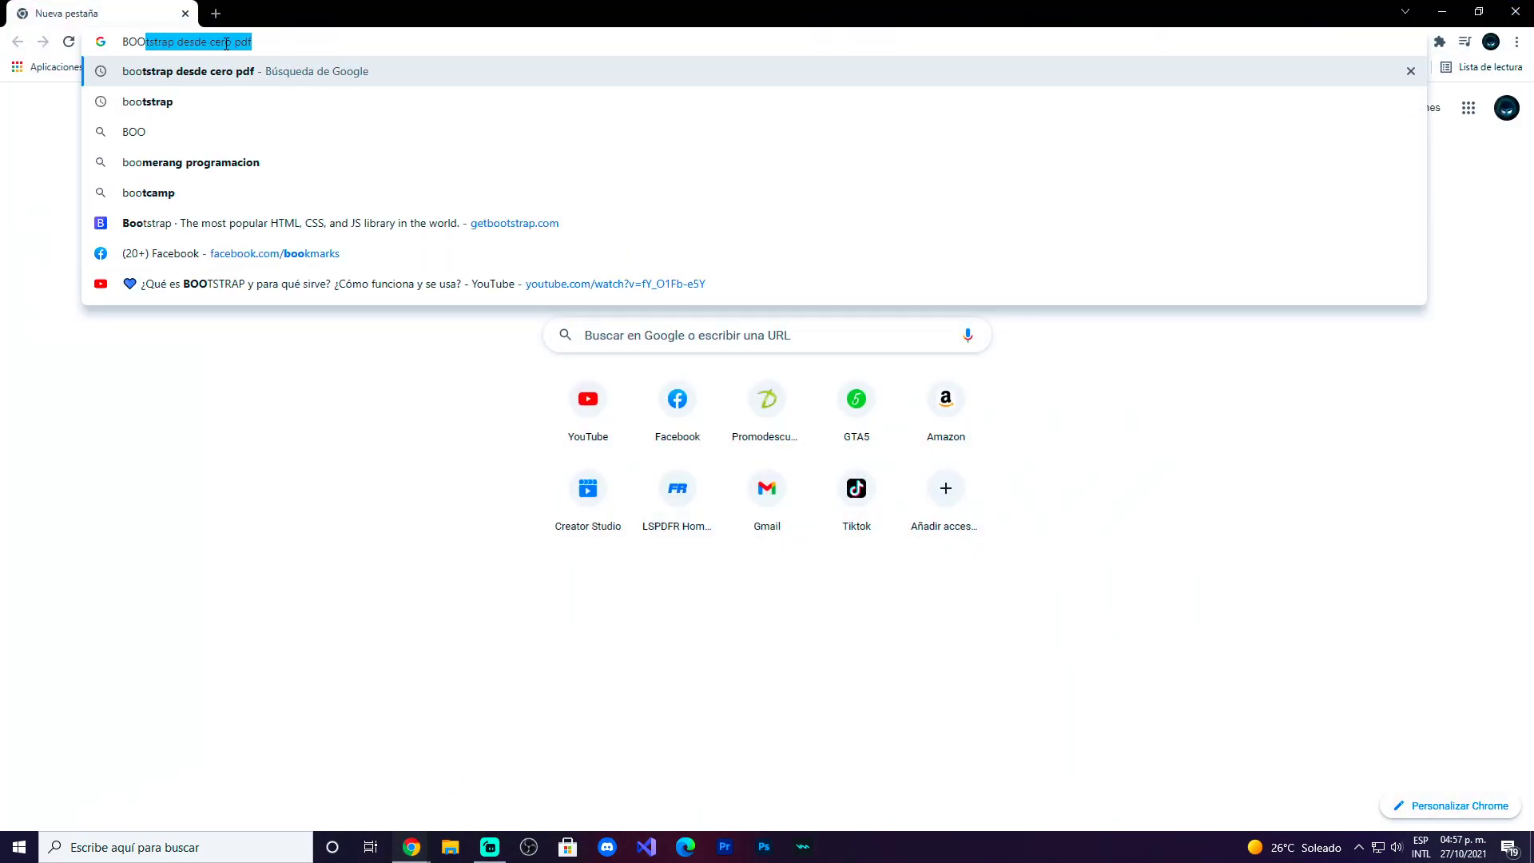
left_click(175, 111)
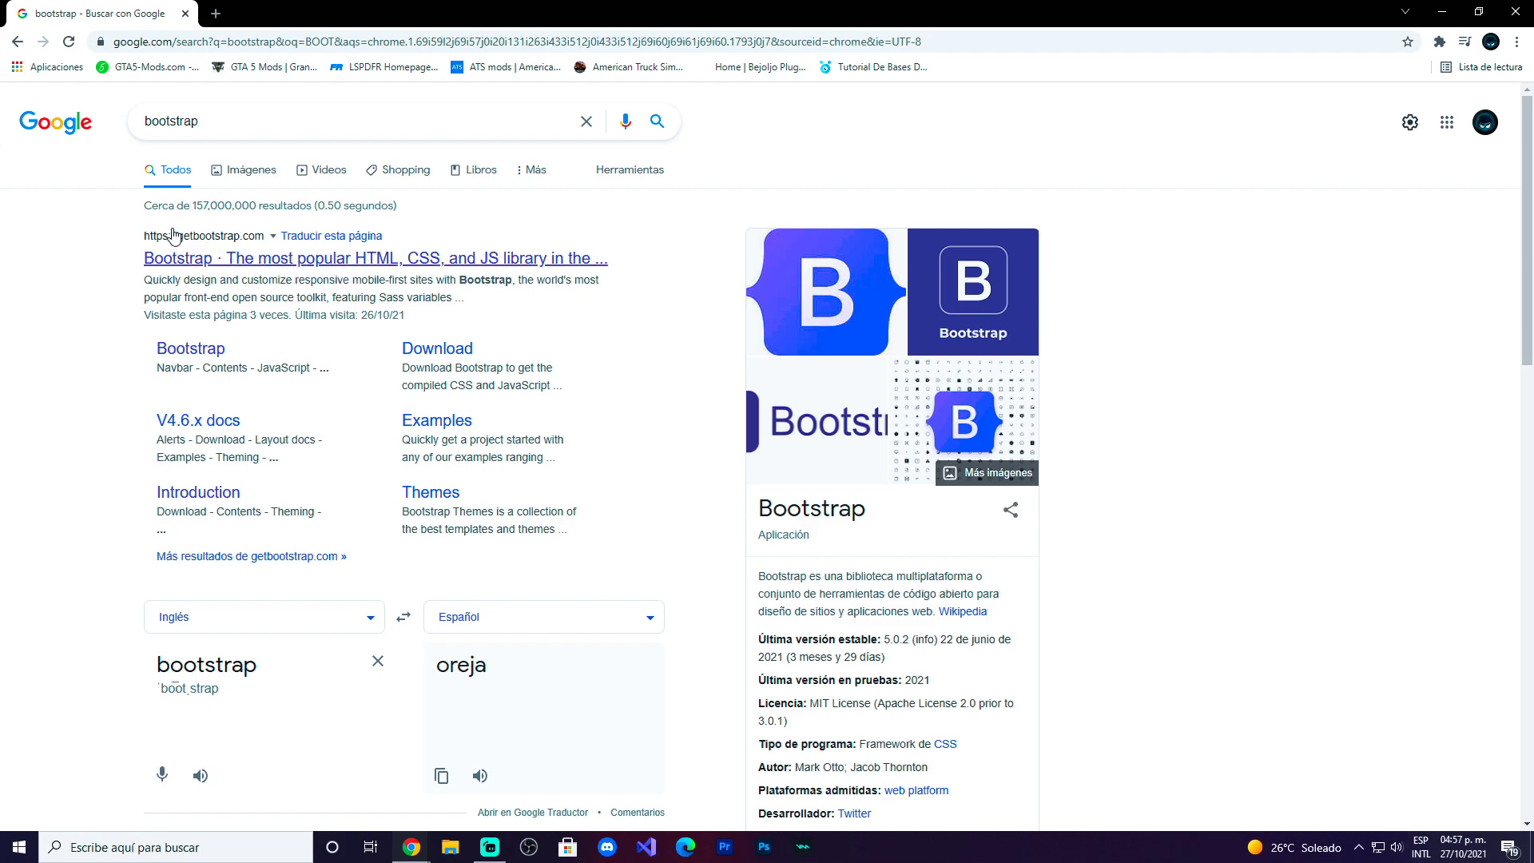
left_click(181, 263)
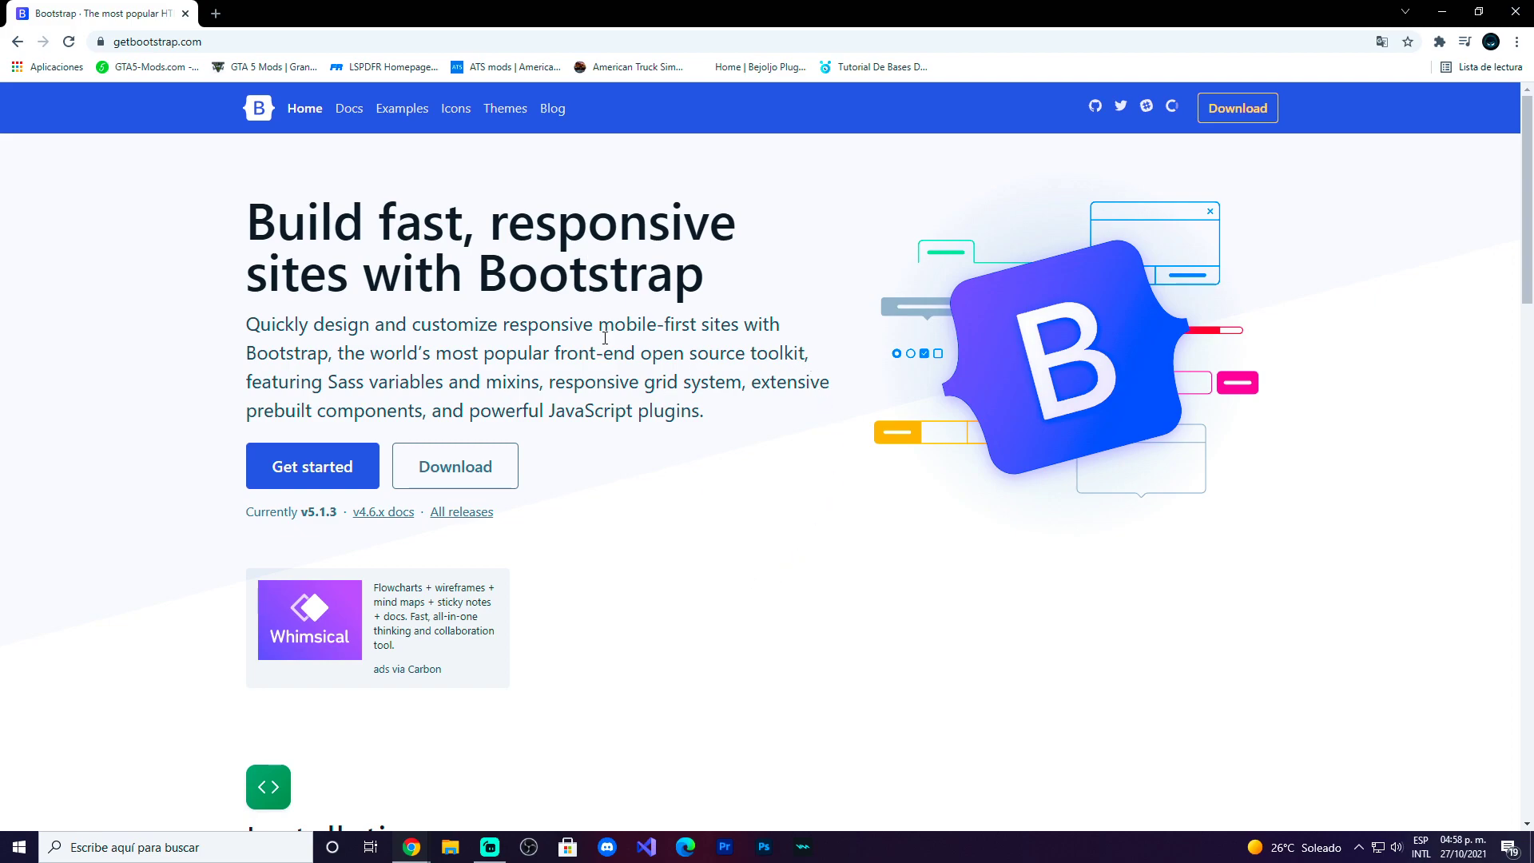
left_click(460, 475)
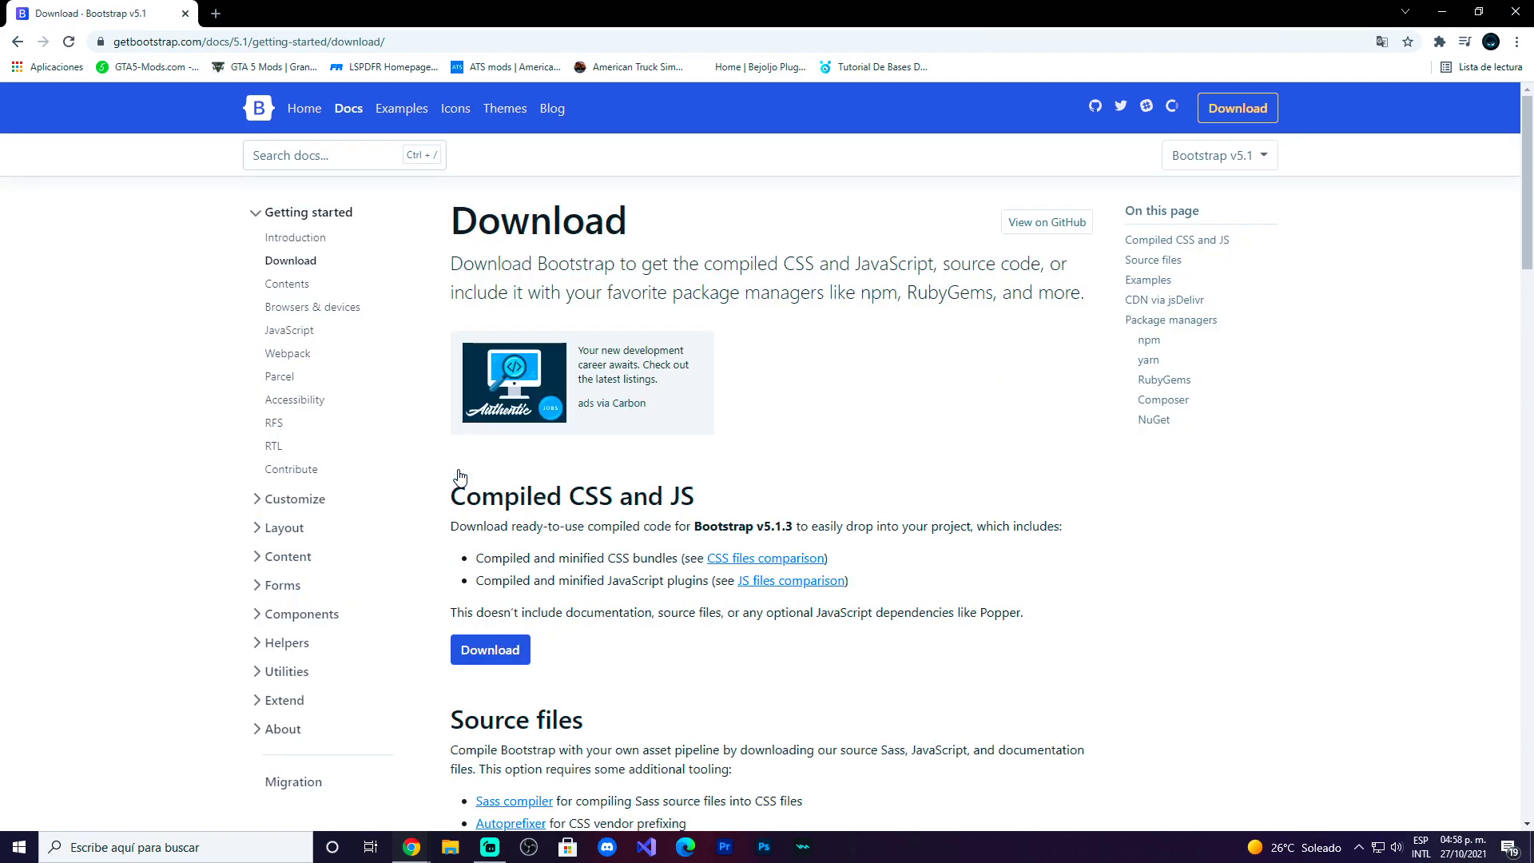
Examine the Download page's introduction and its Compiled CSS and JS and Source files sections
left_click_drag(451, 267, 1034, 267)
left_click(1011, 324)
left_click_drag(616, 264, 450, 266)
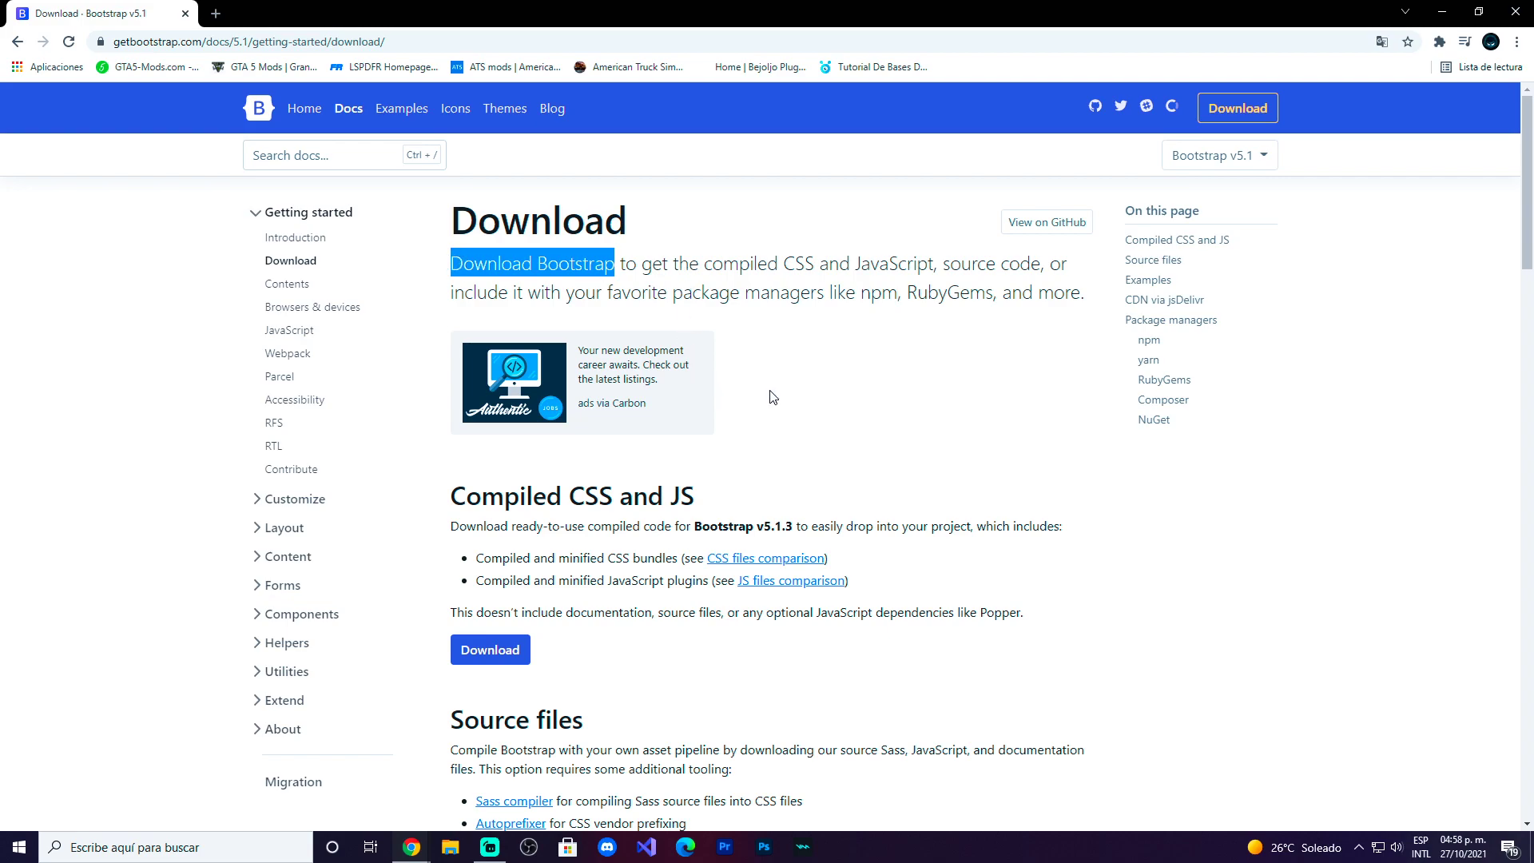
left_click_drag(783, 263, 932, 266)
double_click(753, 265)
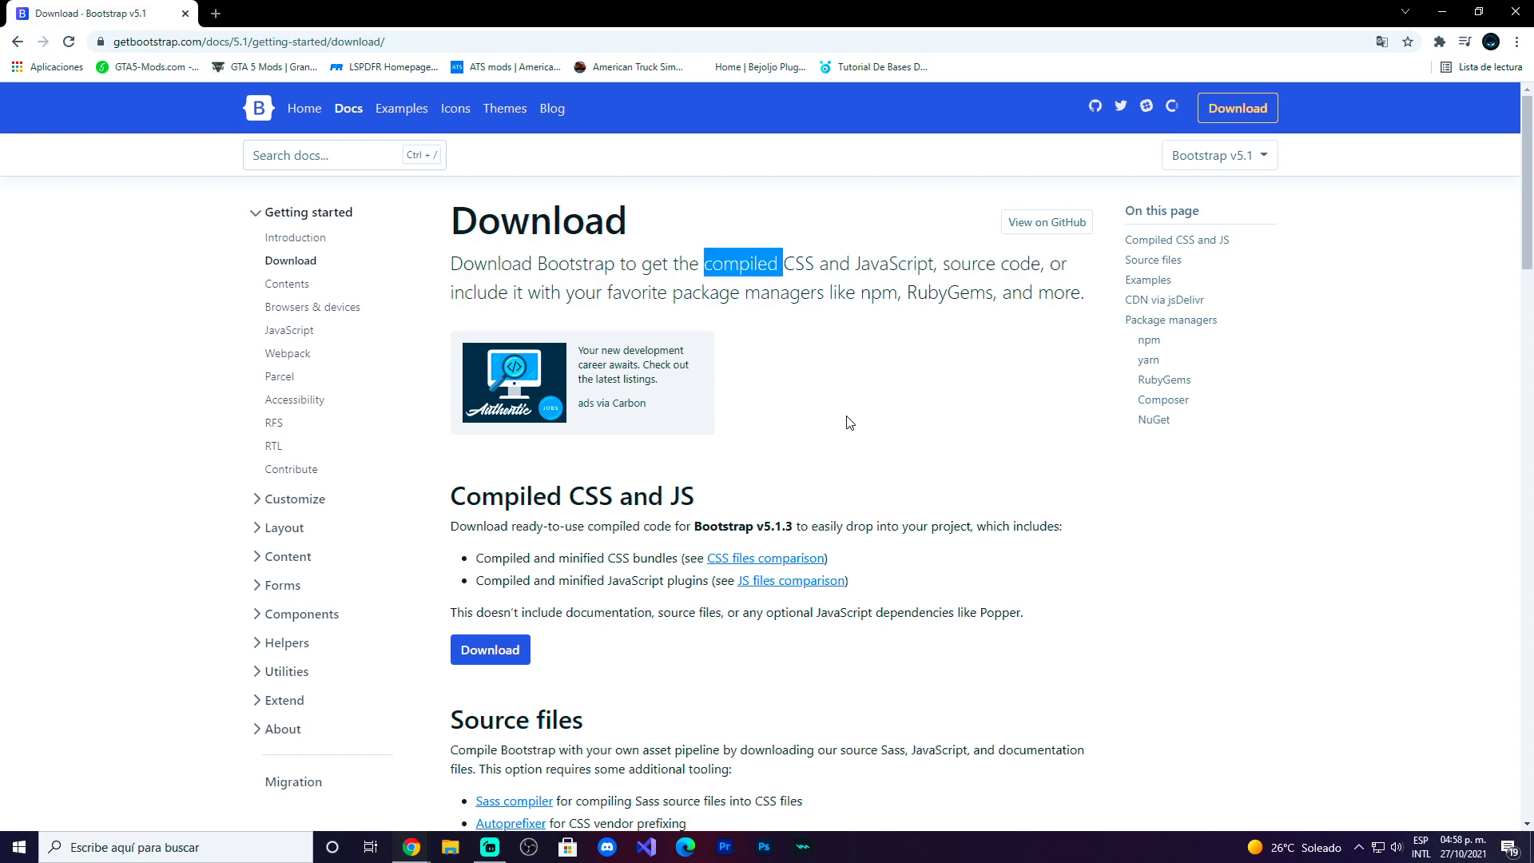
scroll(849, 422, "down", 4)
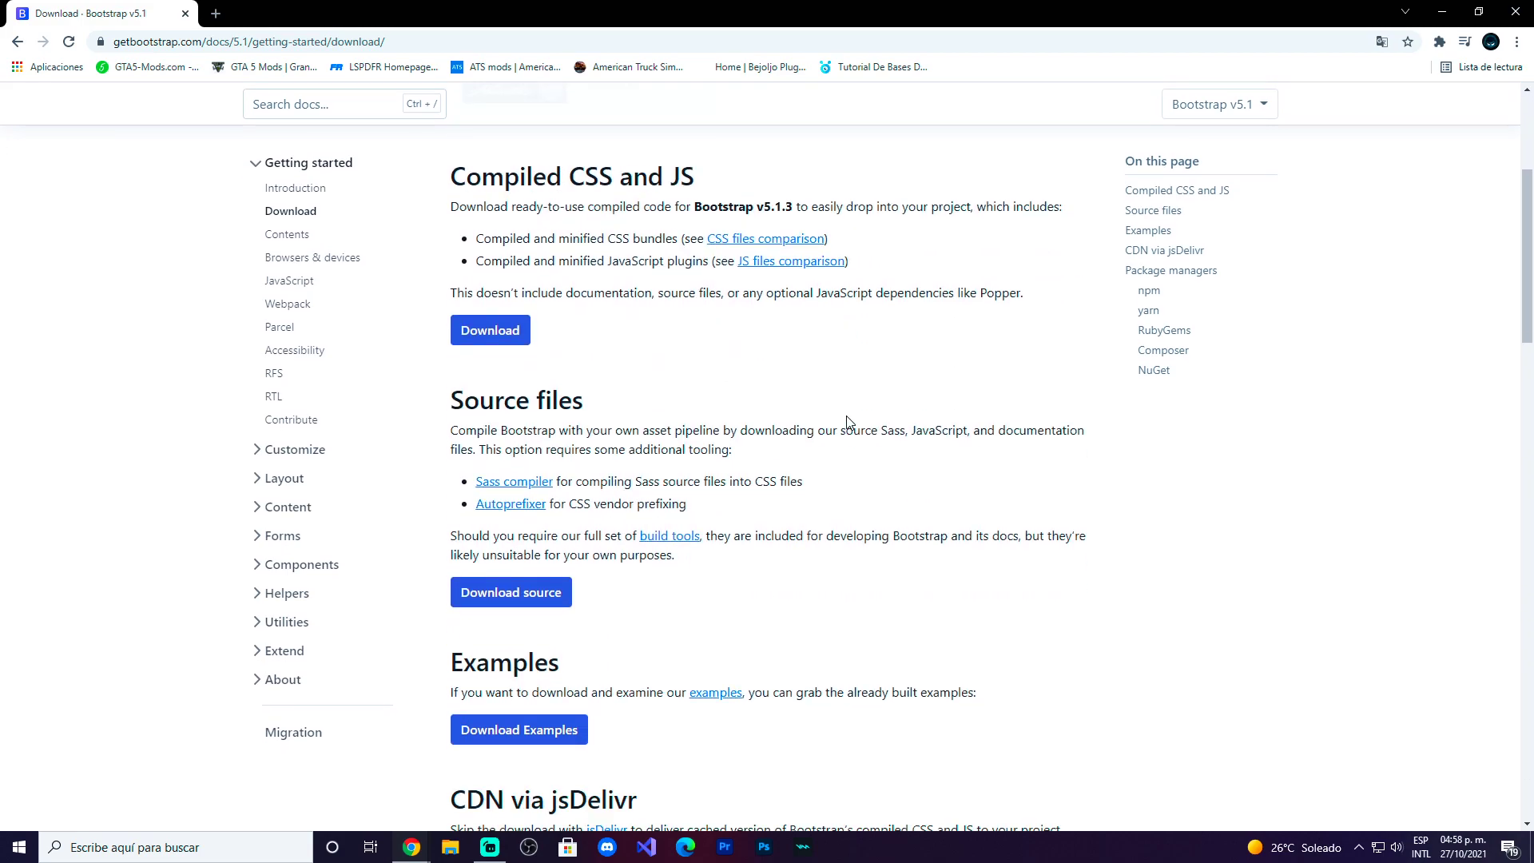
scroll(849, 423, "up", 1)
left_click_drag(464, 257, 586, 267)
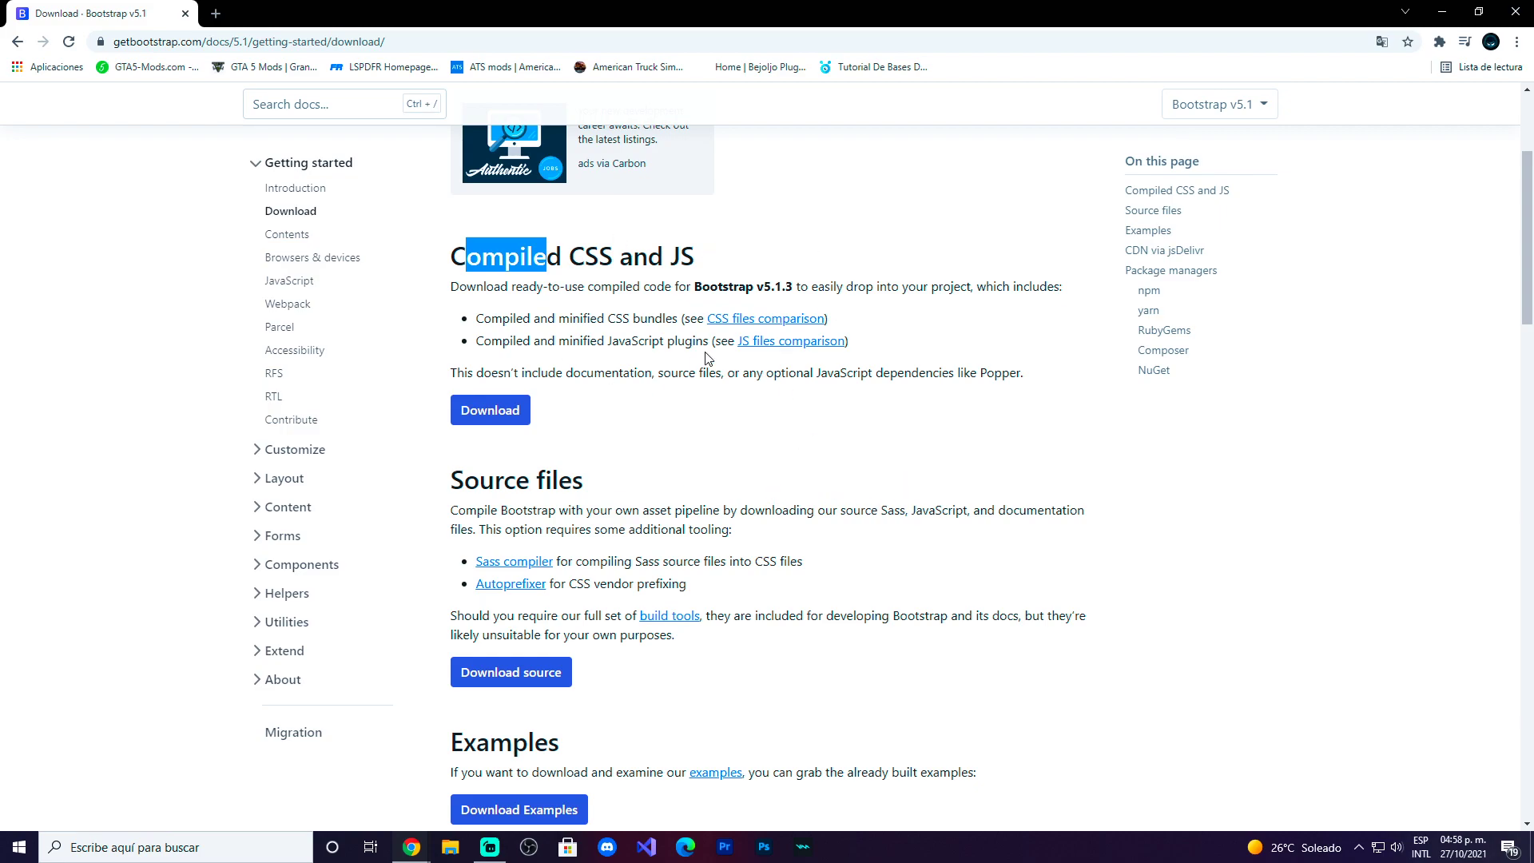
scroll(661, 422, "down", 2)
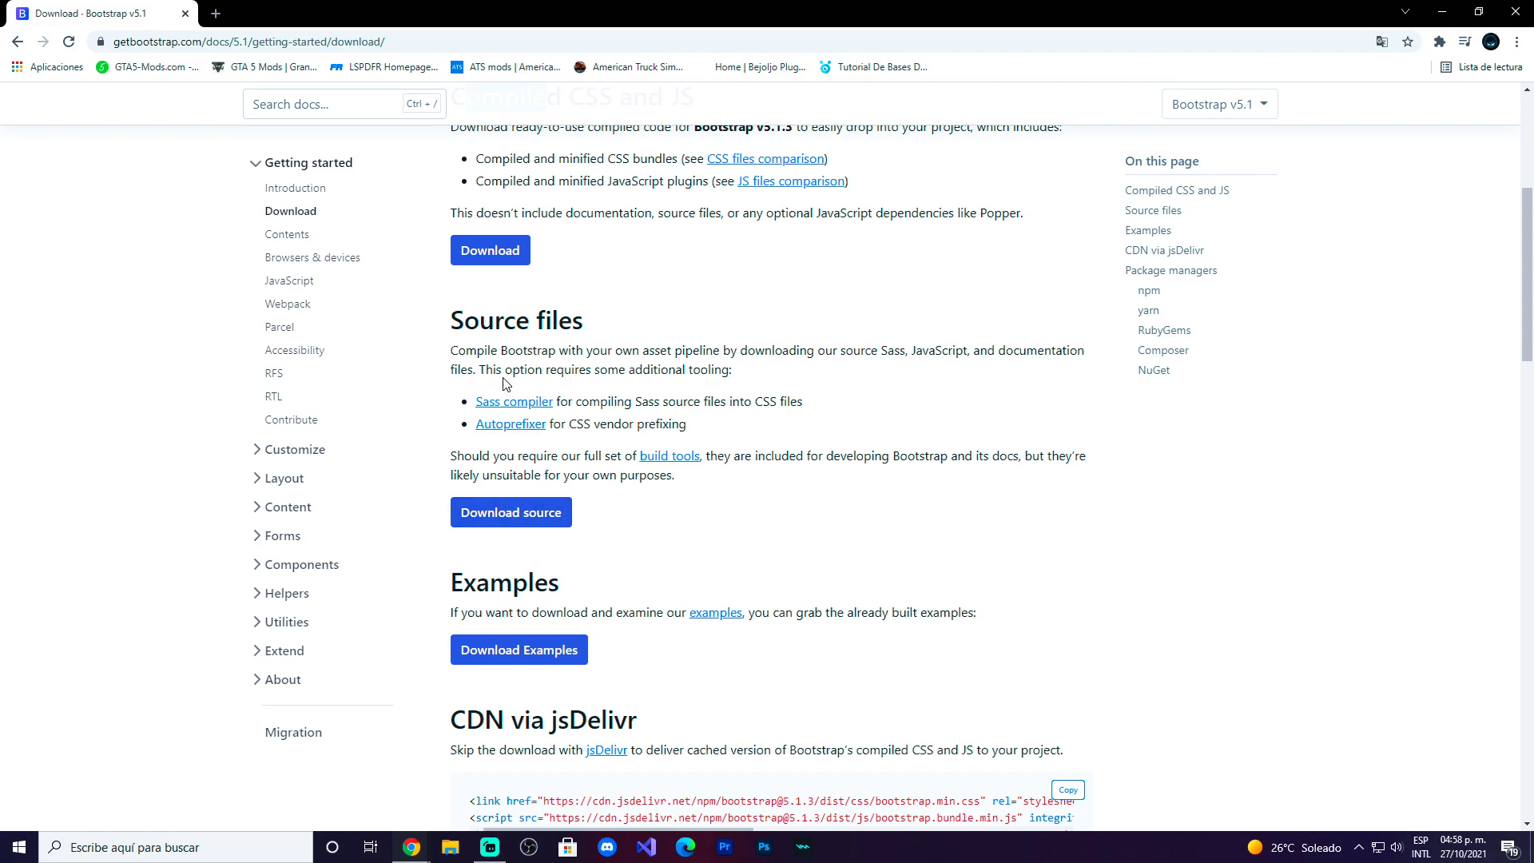
left_click_drag(450, 323, 586, 324)
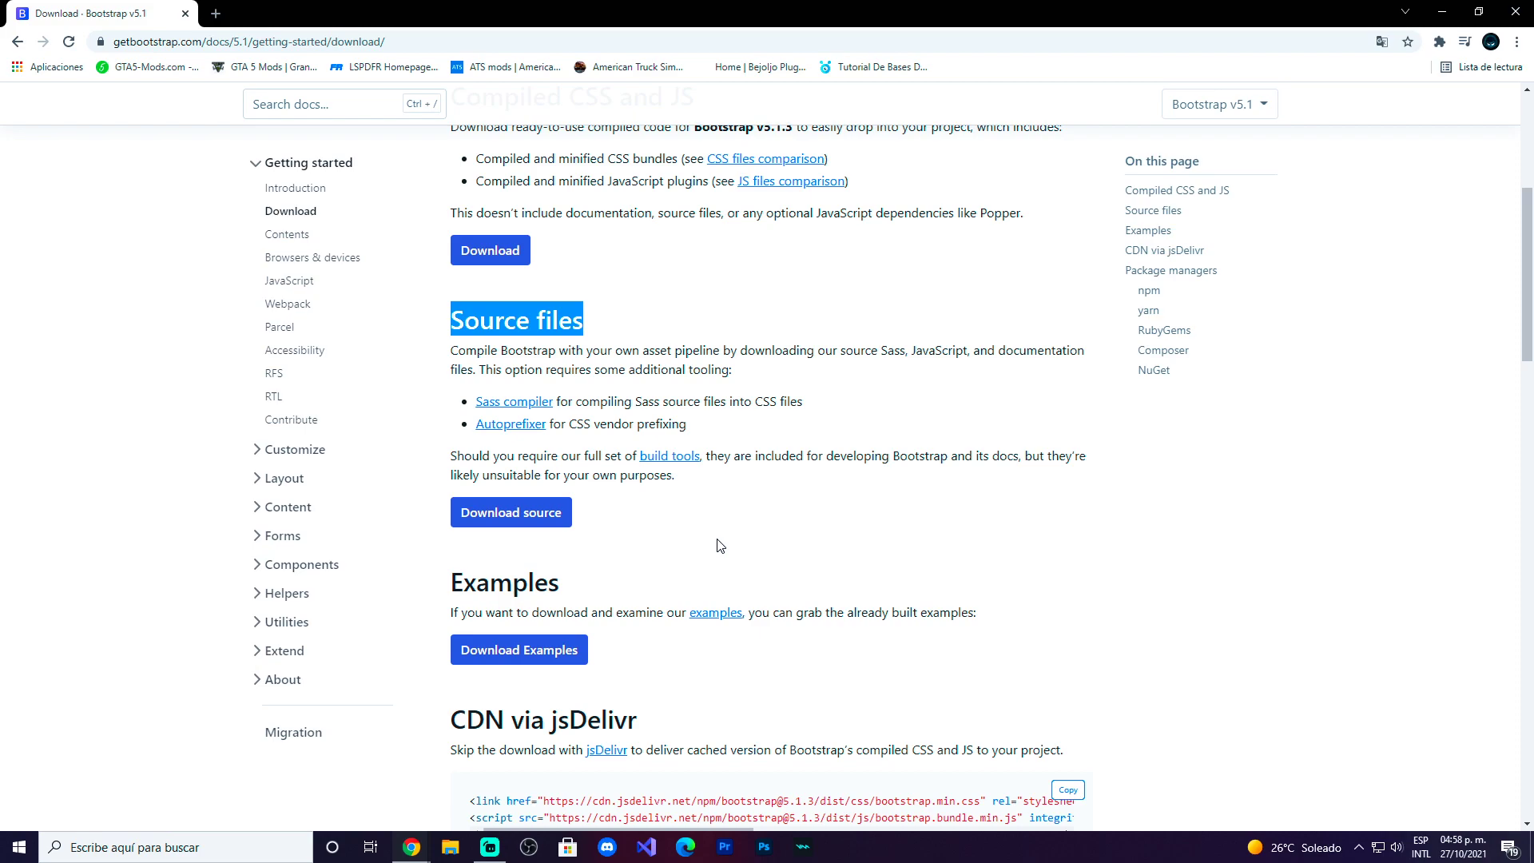
Download both the compiled CSS and JS package and the source files package of Bootstrap v5.1.3
scroll(718, 546, "up", 1)
left_click(605, 348)
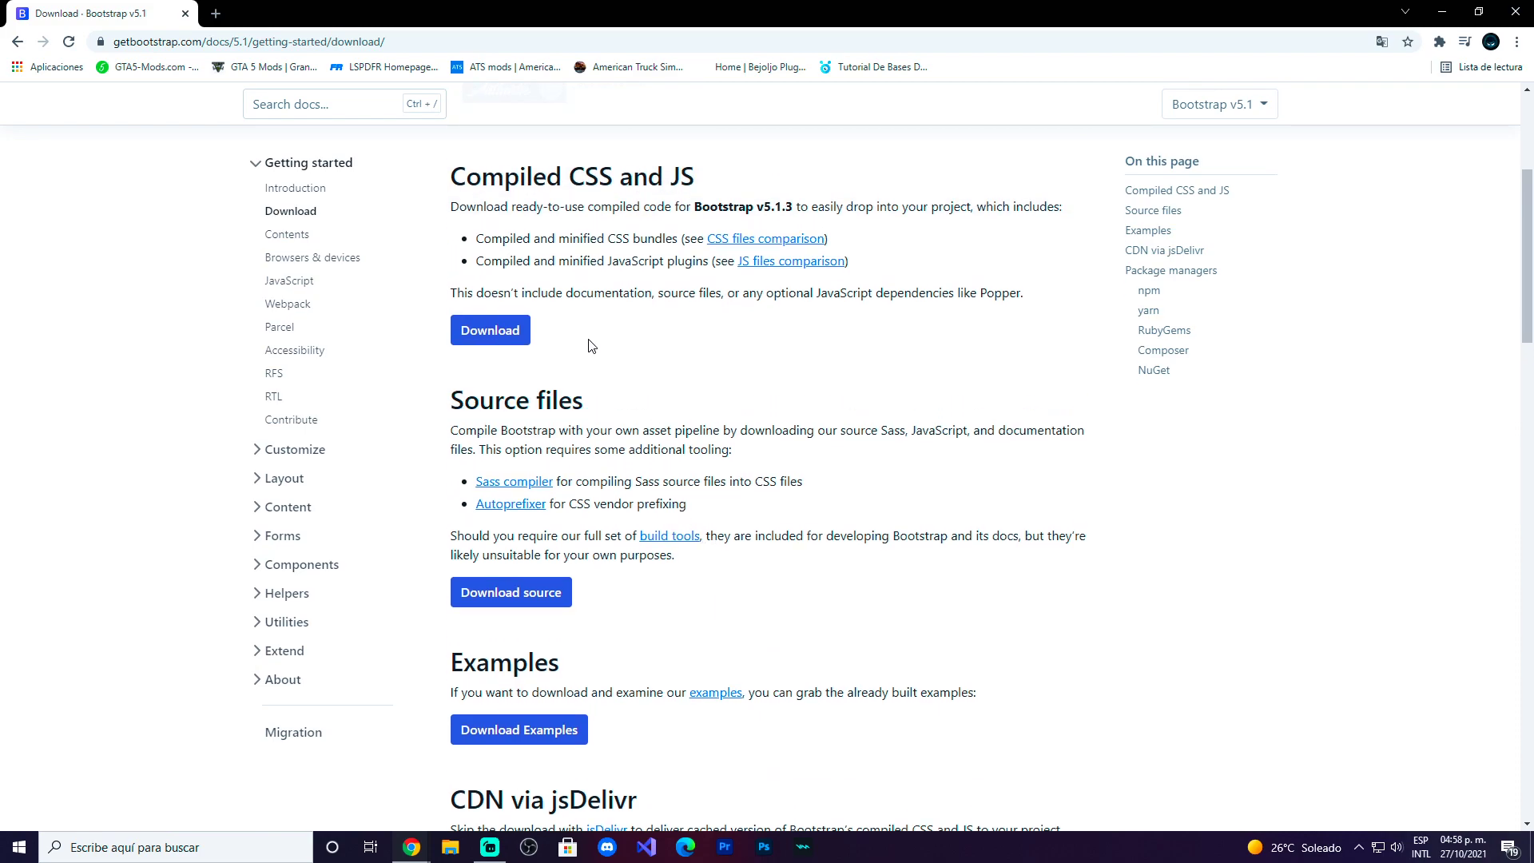
left_click(501, 330)
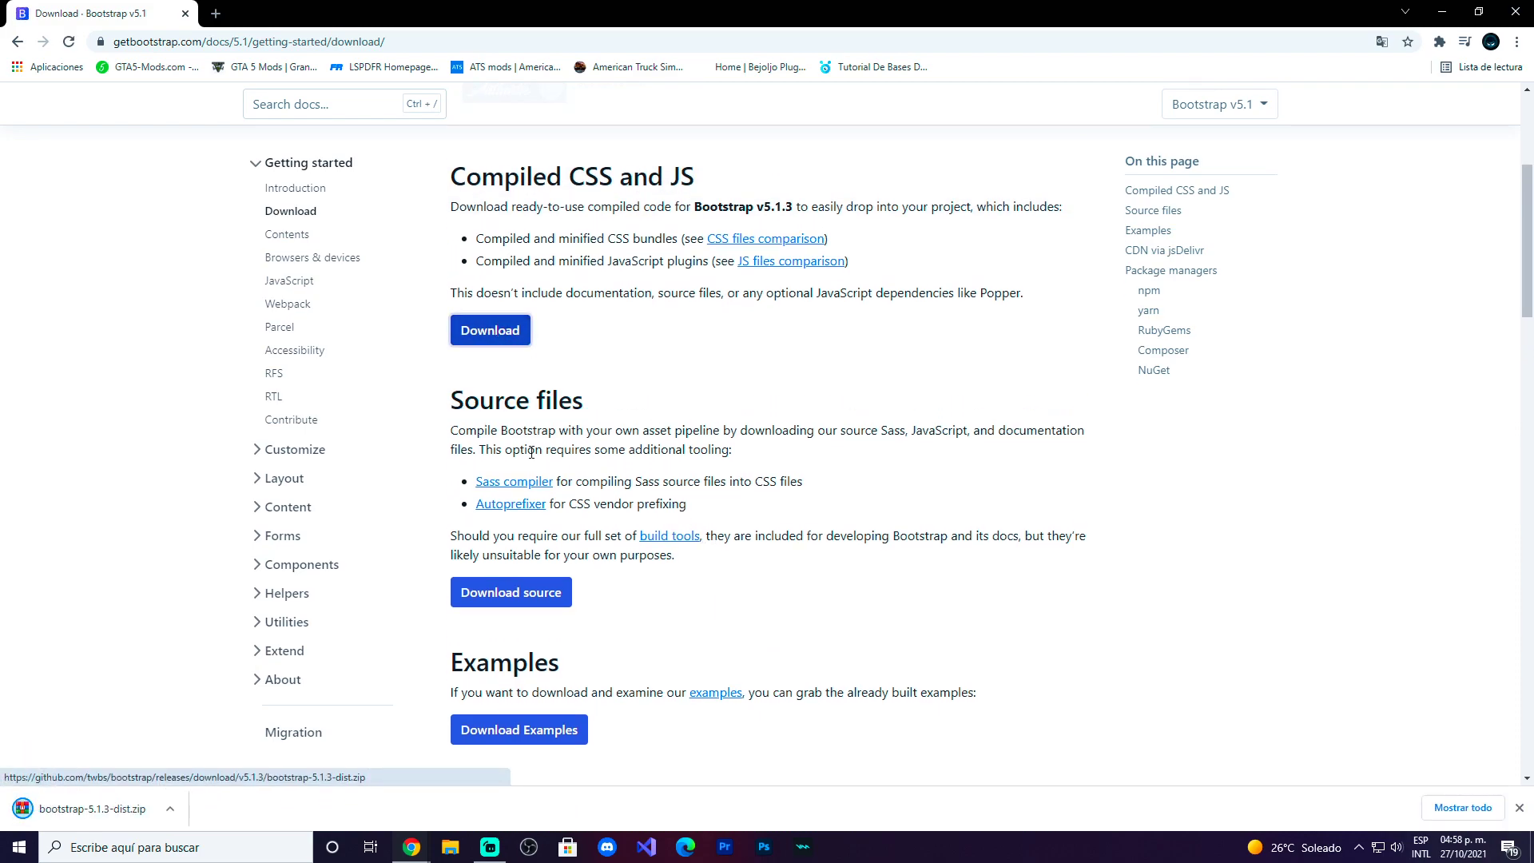
left_click(500, 596)
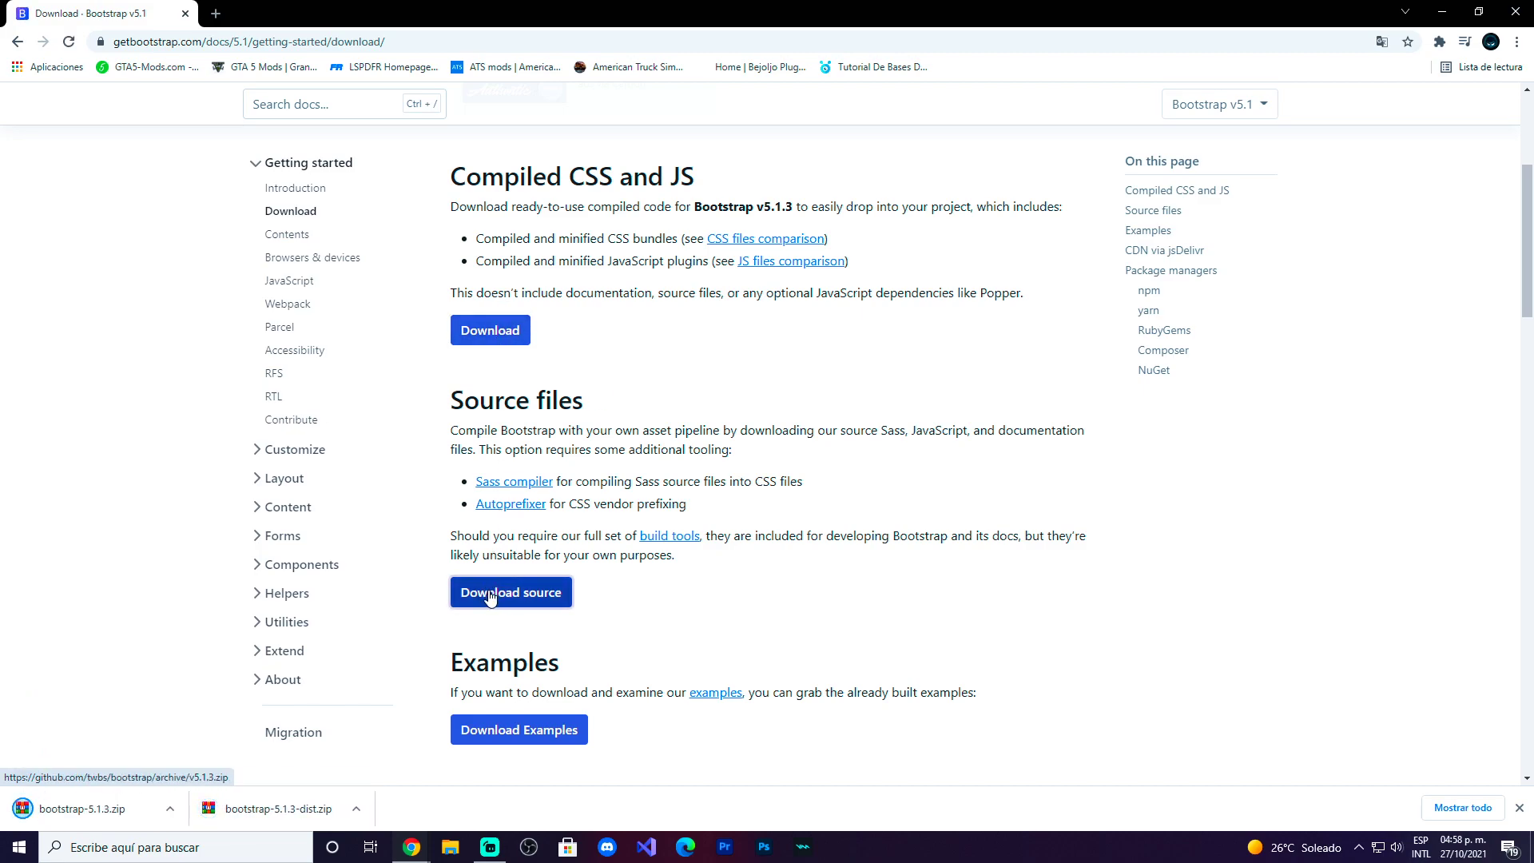
Open the downloaded bootstrap-5.1.3-dist.zip and bootstrap-5.1.3.zip archives in WinRAR, dismissing the licence reminder
left_click(298, 813)
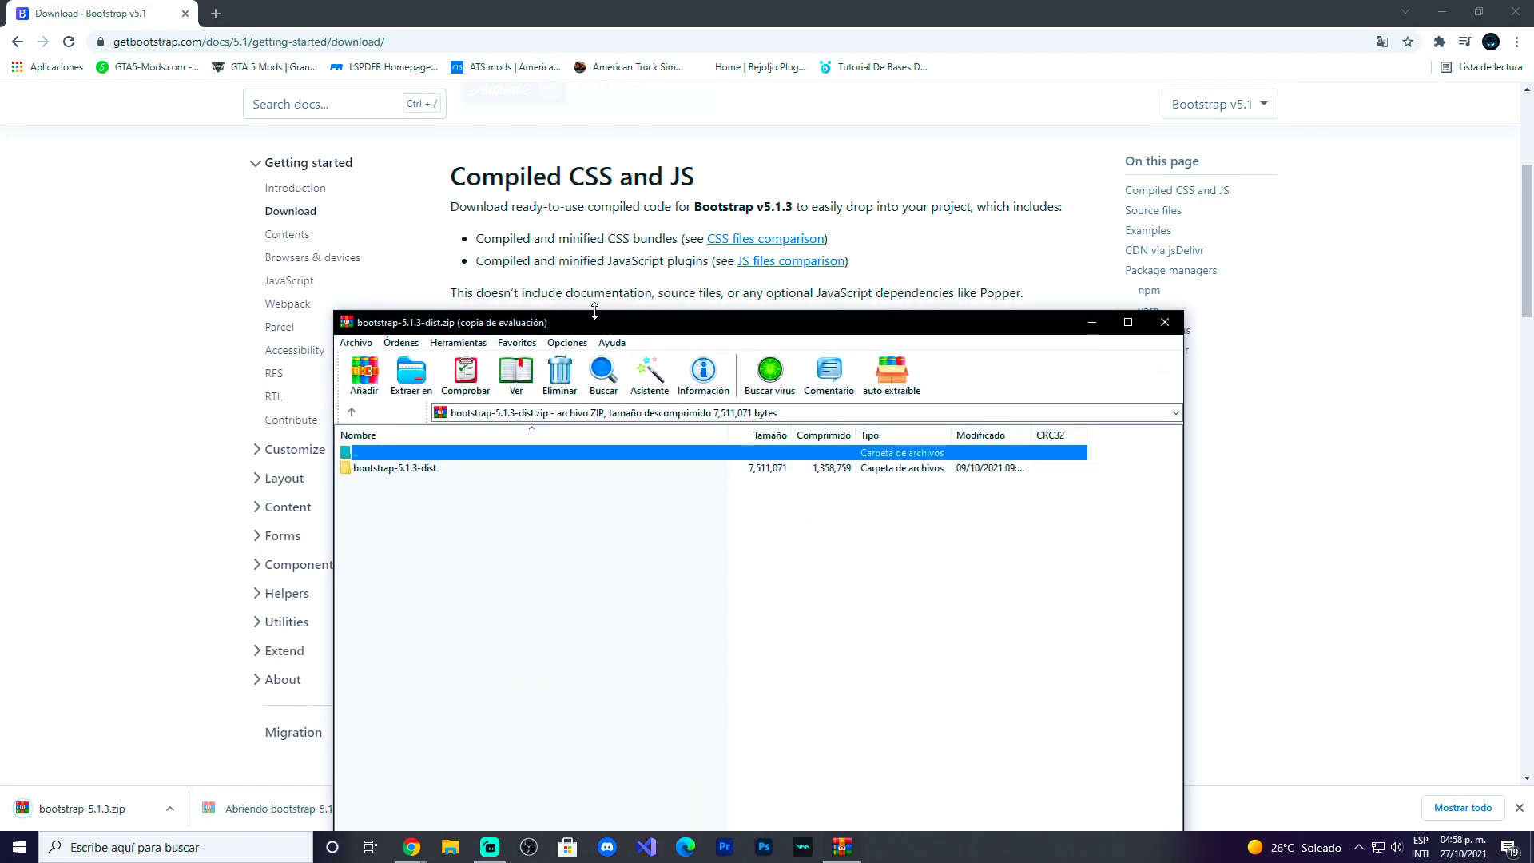
left_click_drag(561, 307, 921, 193)
left_click(1140, 431)
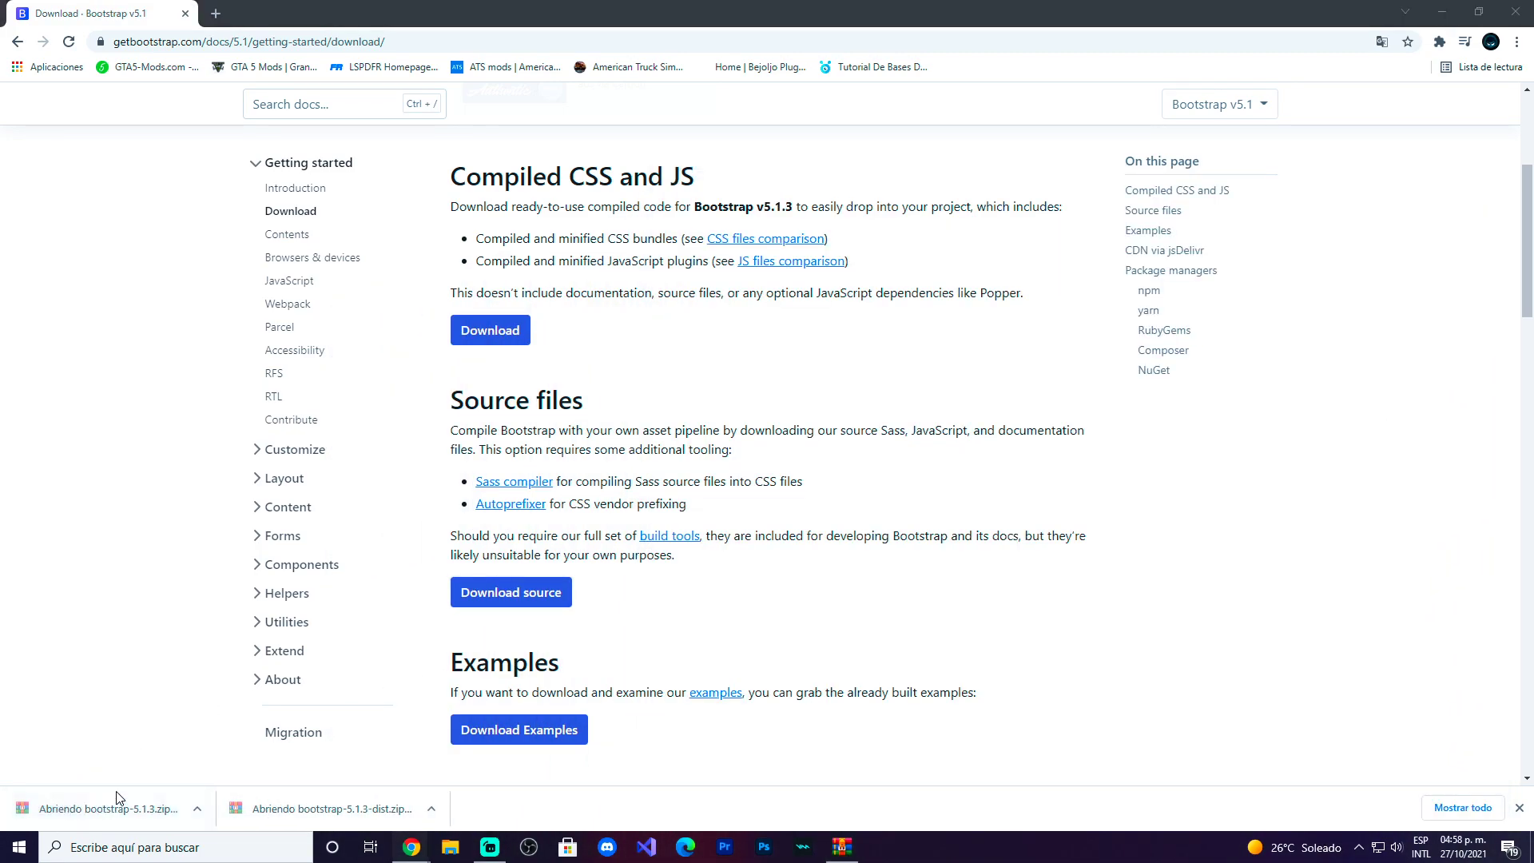
left_click(88, 809)
left_click_drag(544, 317, 256, 163)
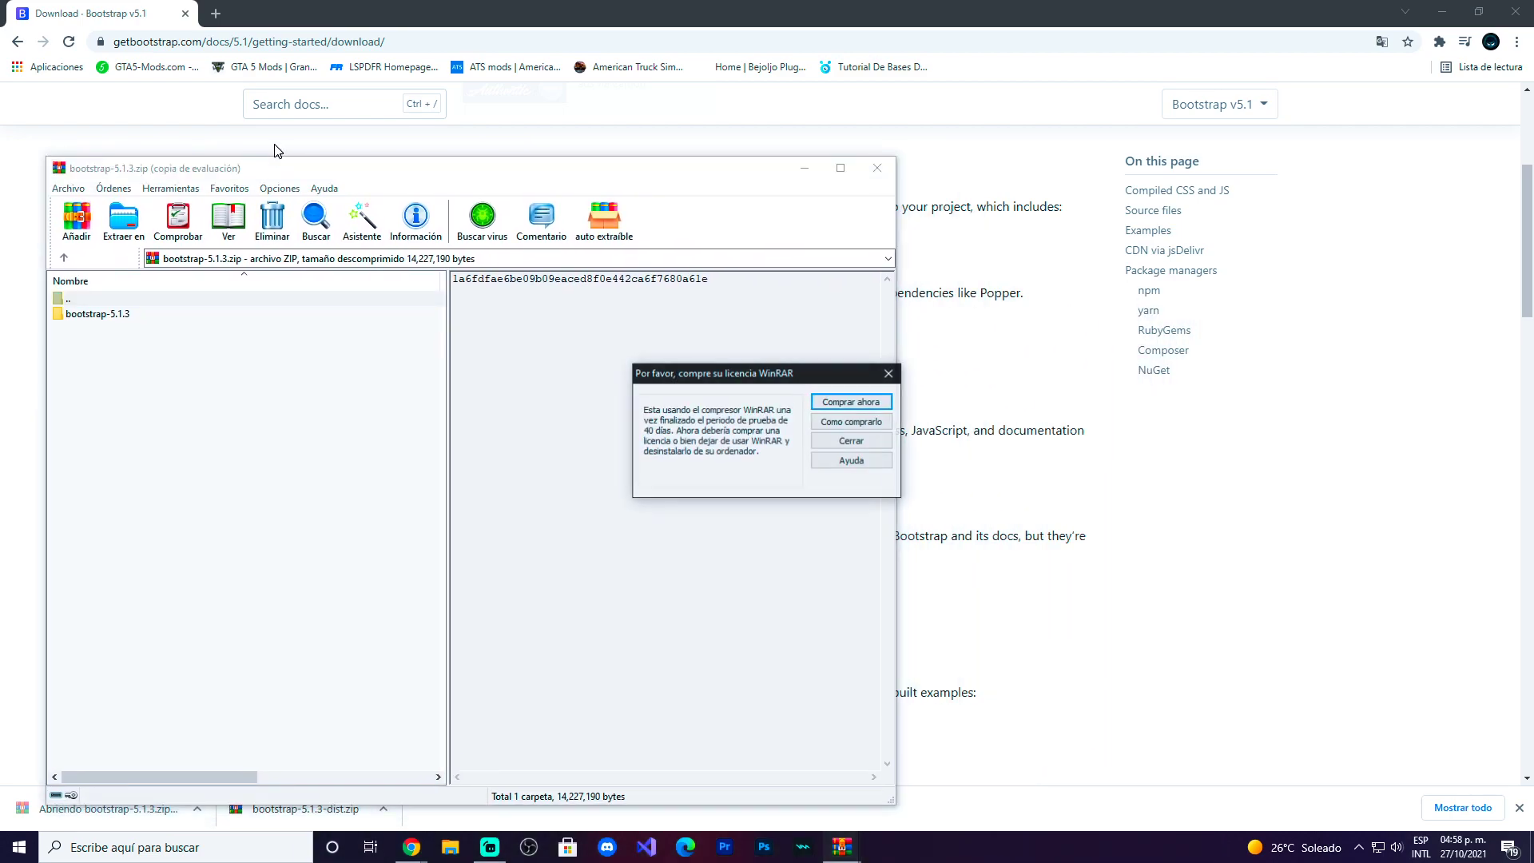
left_click(889, 373)
left_click_drag(633, 161, 881, 248)
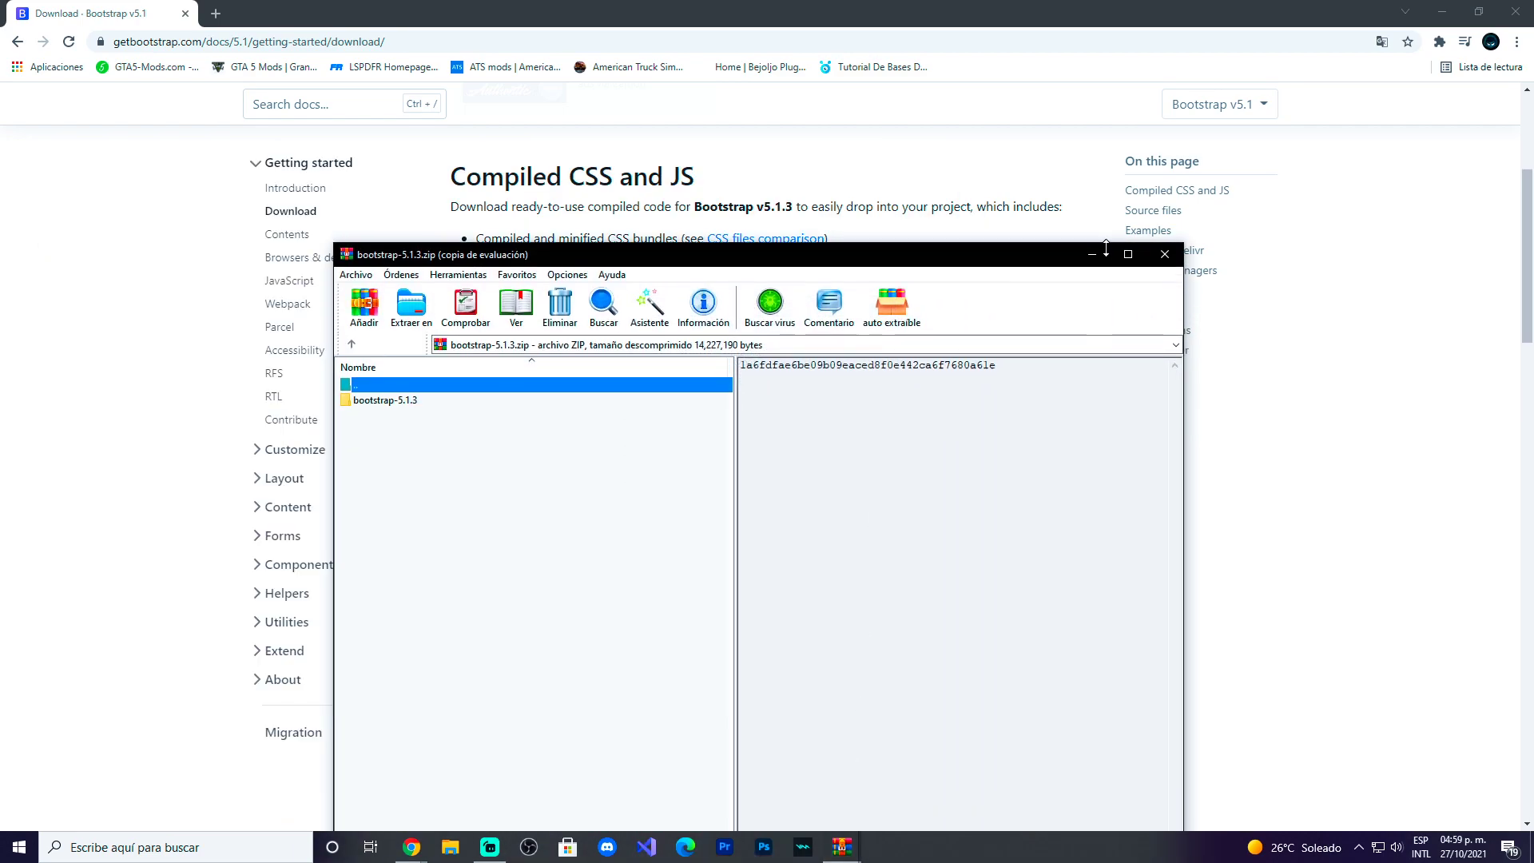
Minimize the browser and arrange the two archive windows side by side on the desktop, closing the licence reminder
left_click(1443, 11)
left_click_drag(722, 263, 412, 86)
left_click(1026, 211)
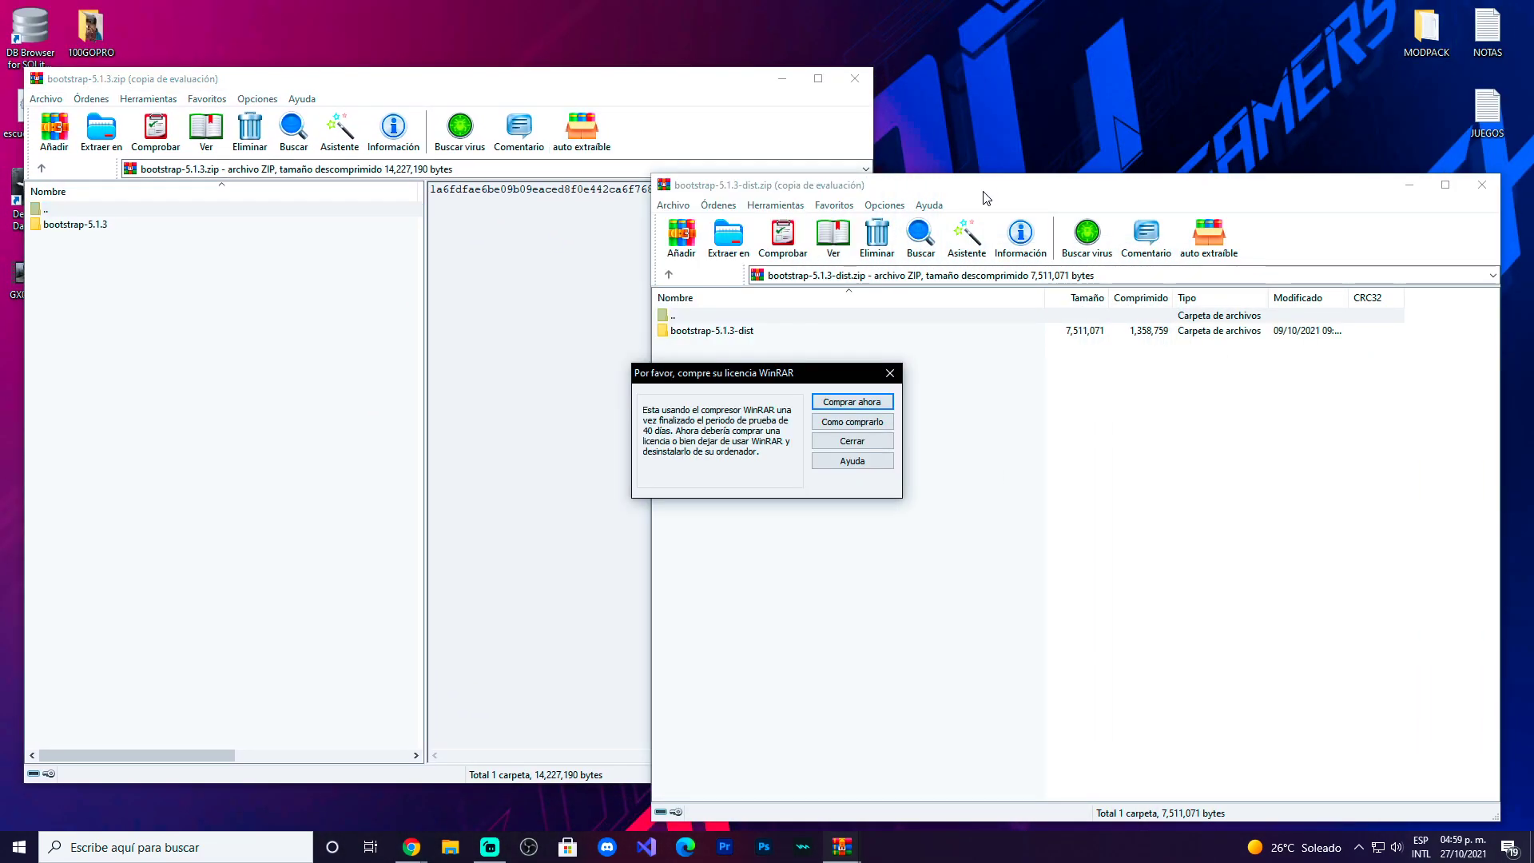
left_click(889, 374)
left_click_drag(959, 185, 981, 107)
Open the main Bootstrap folder in both archives and examine the scss folder inside bootstrap-5.1.3.zip
double_click(733, 254)
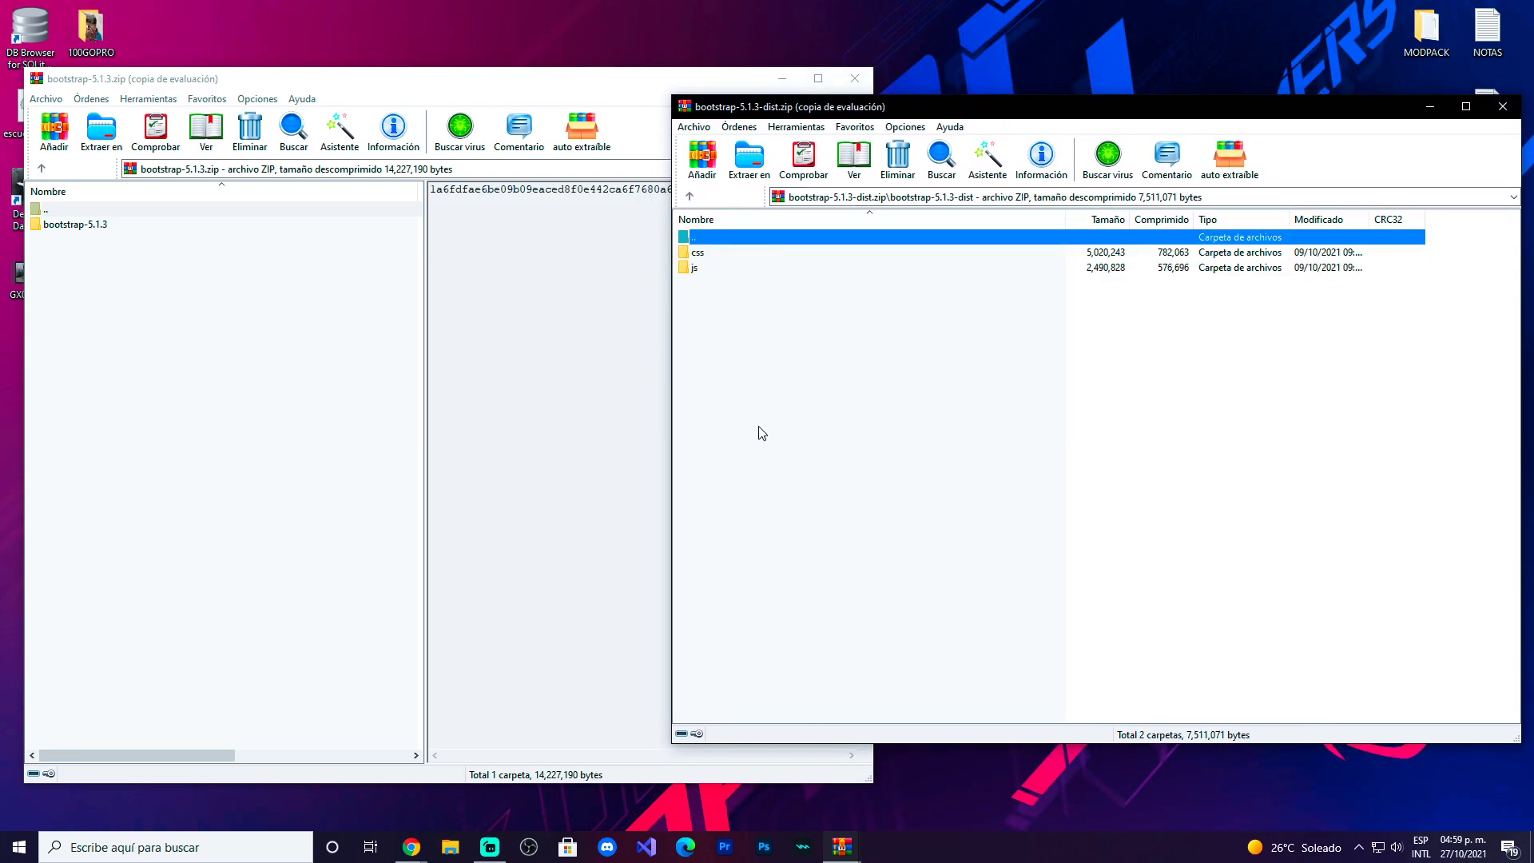
double_click(86, 225)
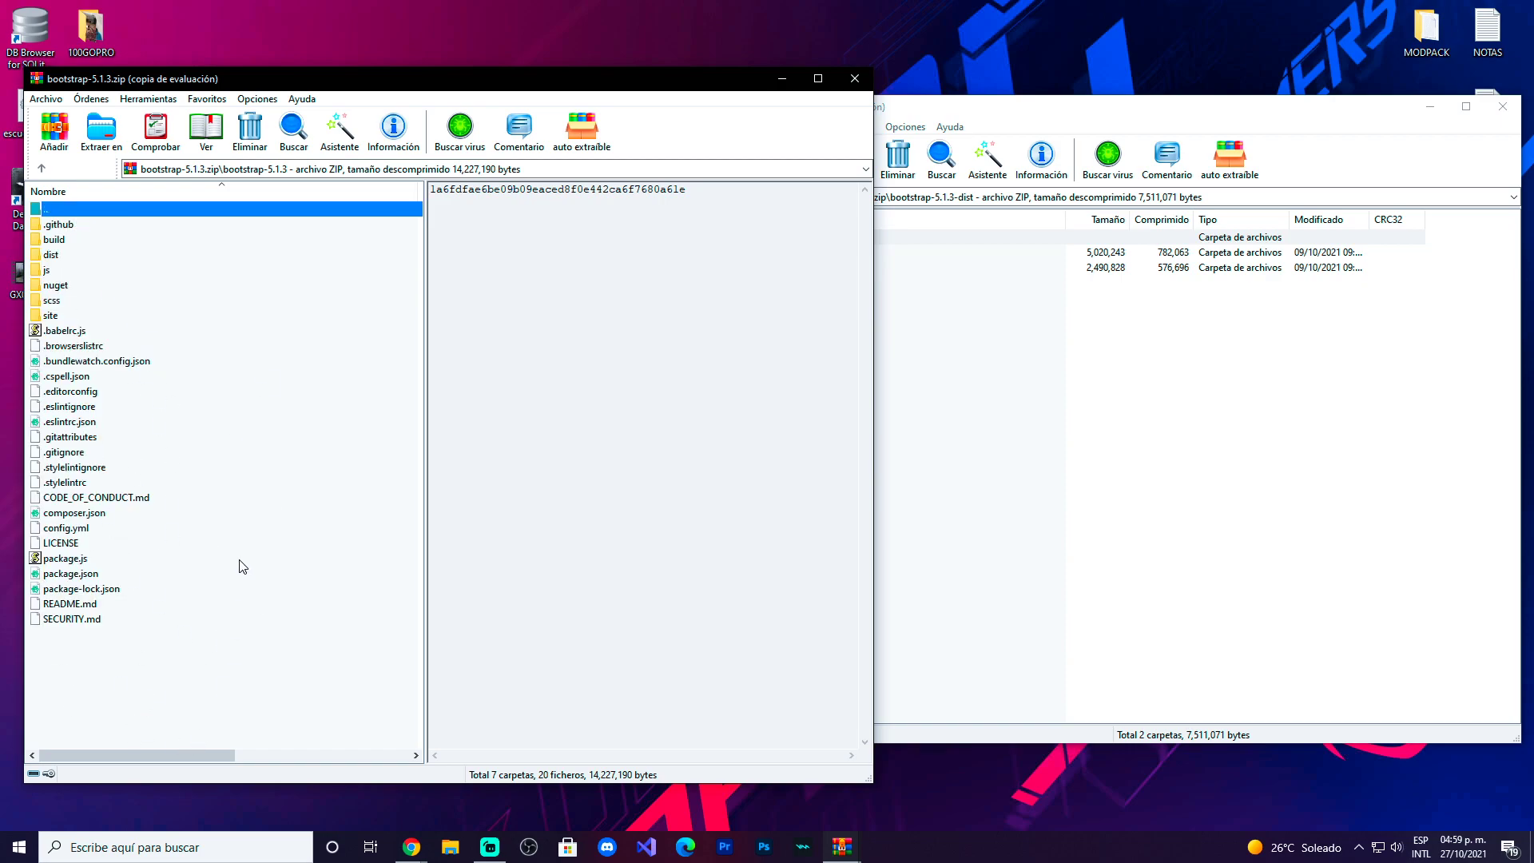
double_click(56, 304)
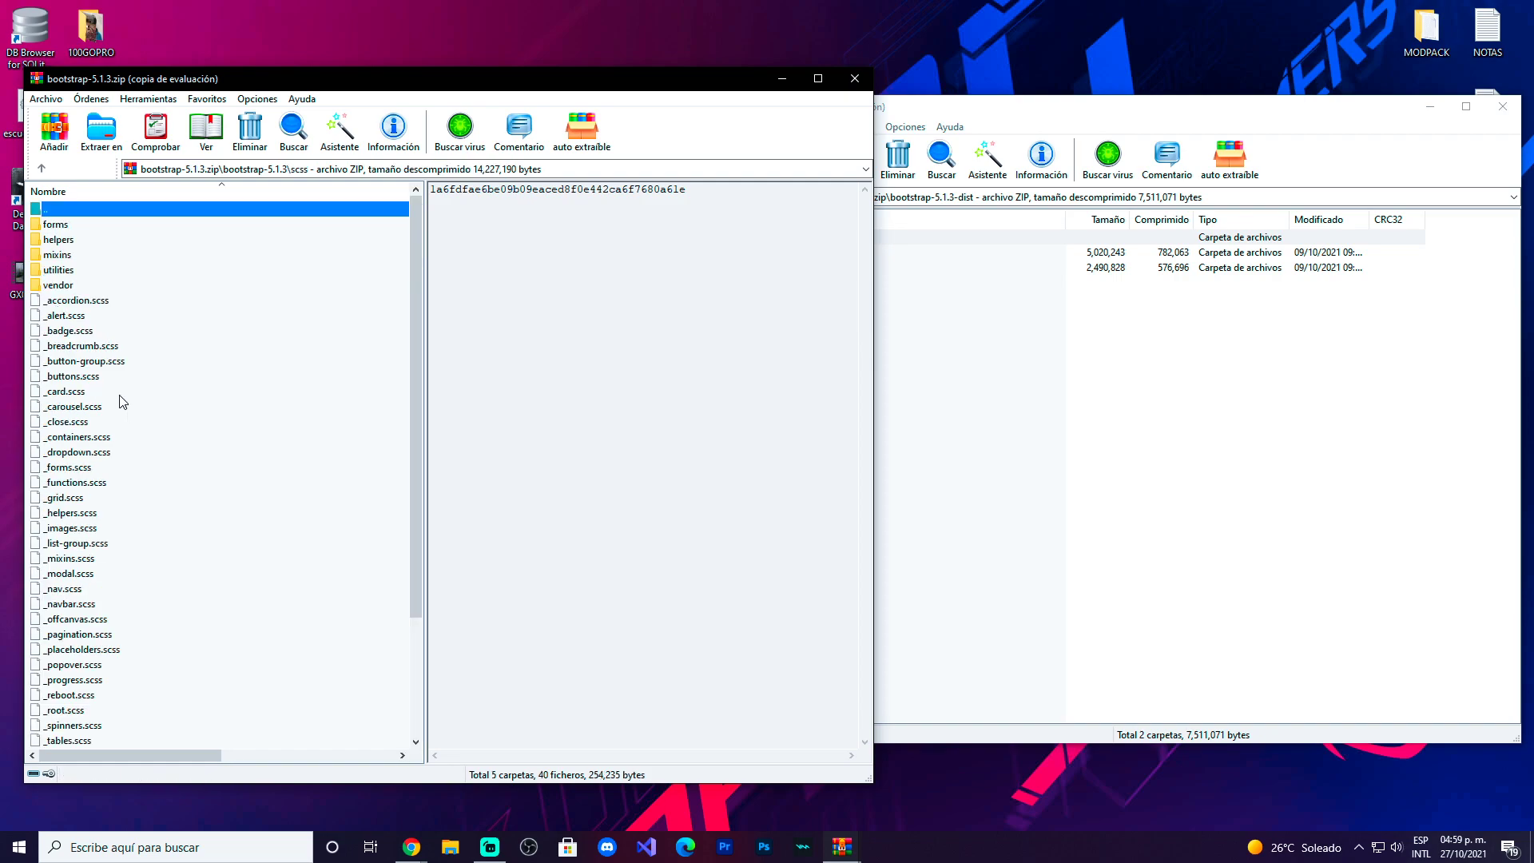
scroll(124, 584, "down", 4)
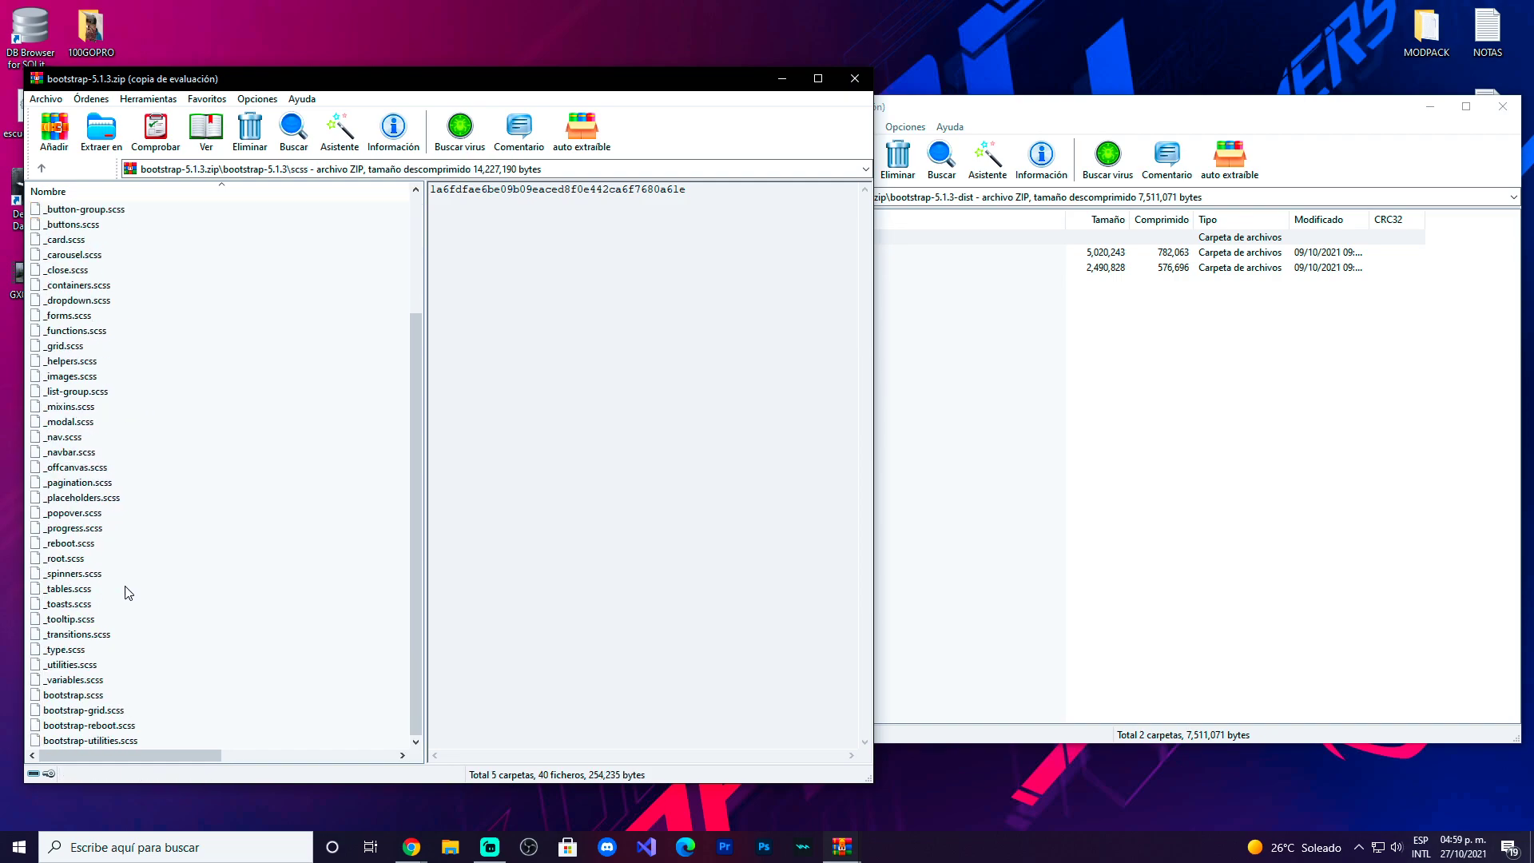
scroll(128, 593, "up", 4)
Examine the css folder of bootstrap-5.1.3-dist.zip and return both archives to their main Bootstrap folders
left_click(916, 439)
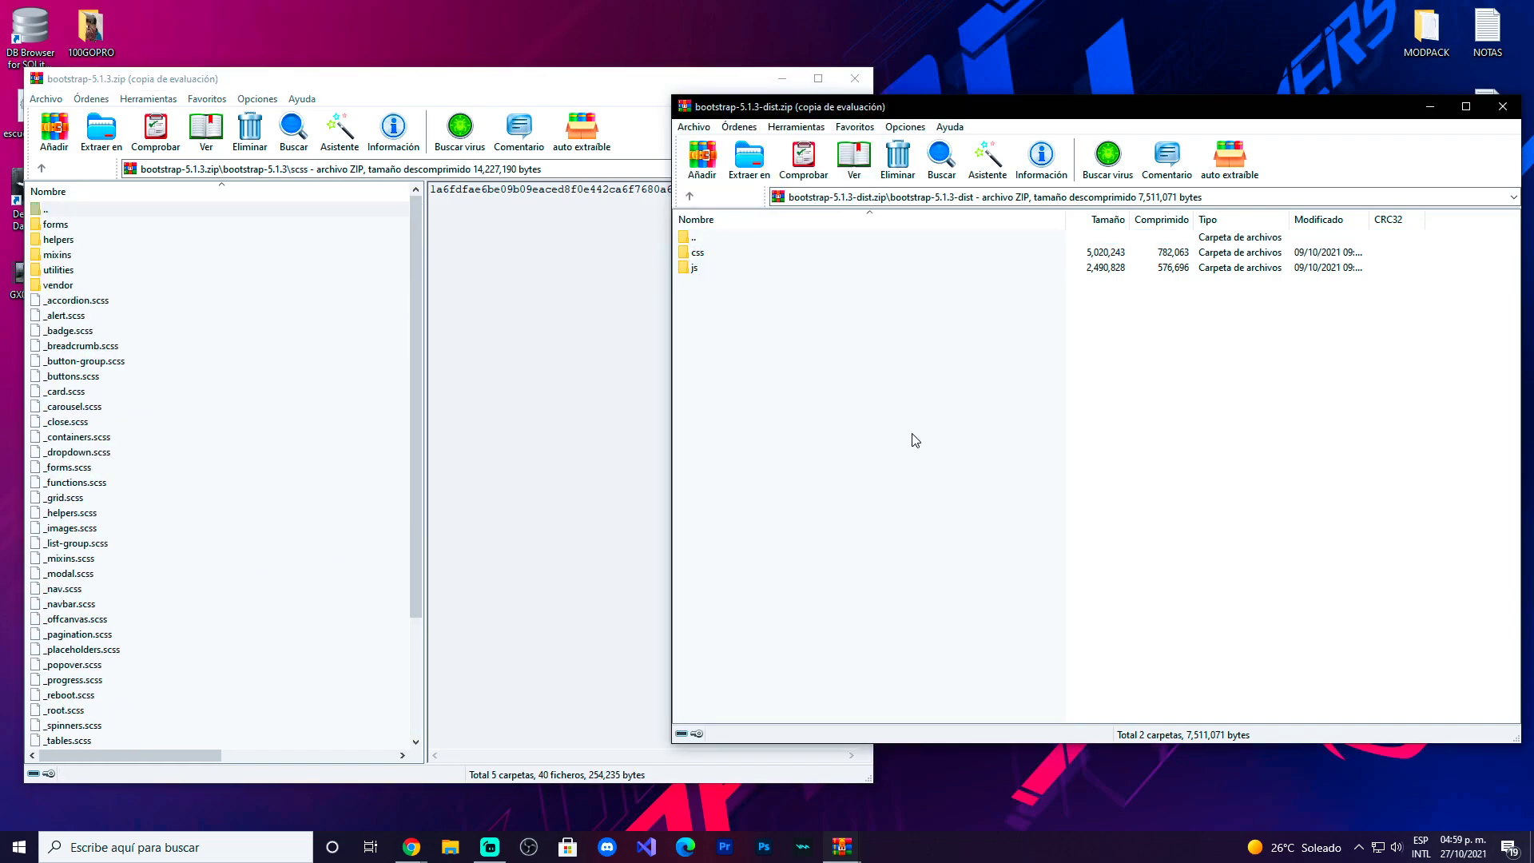
double_click(698, 254)
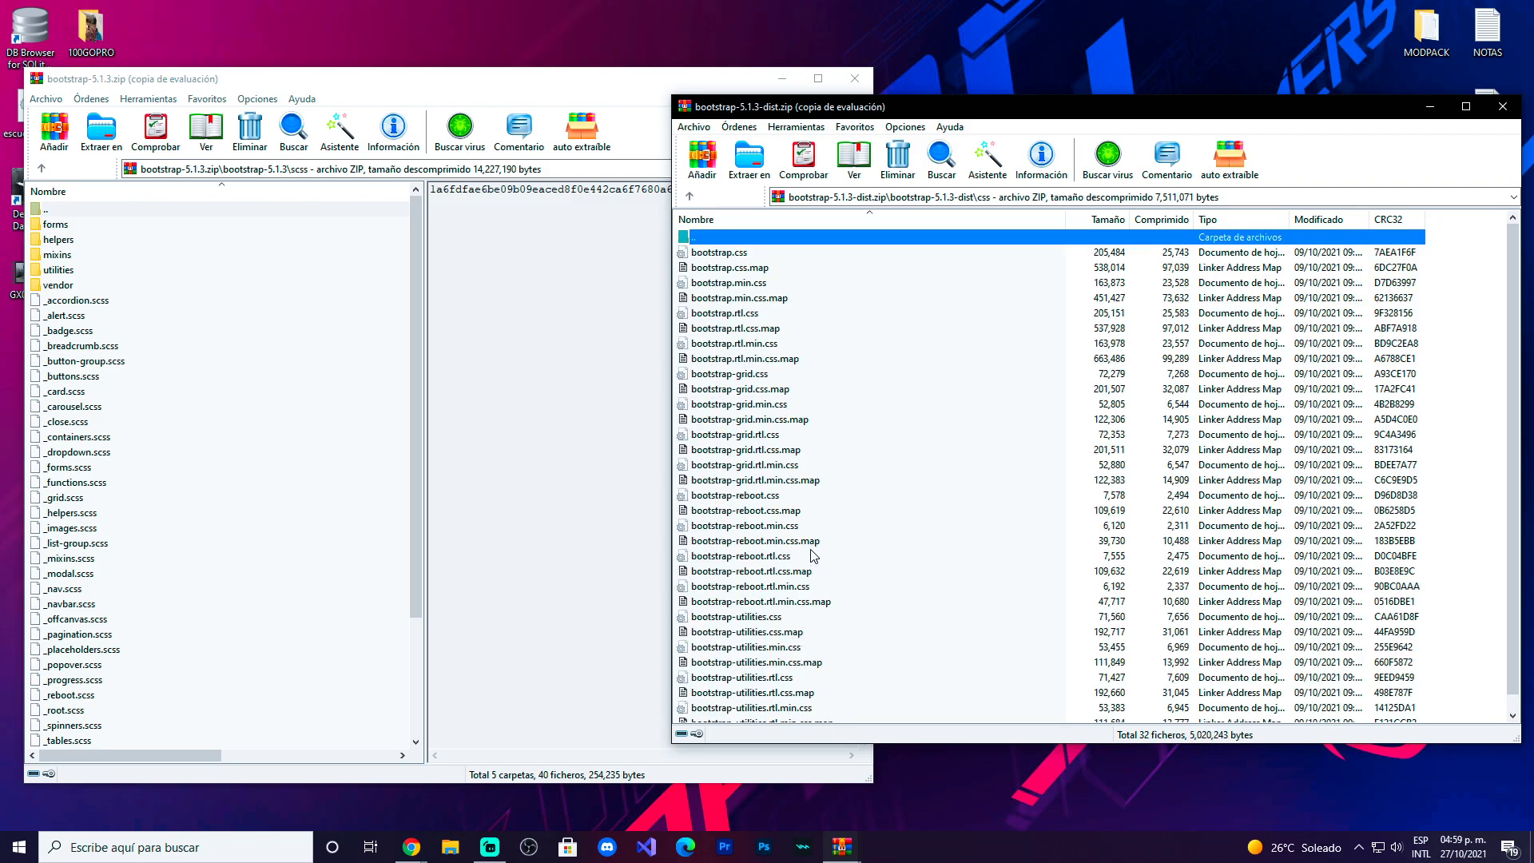
scroll(814, 546, "down", 1)
scroll(804, 598, "up", 1)
key("Return")
left_click(42, 168)
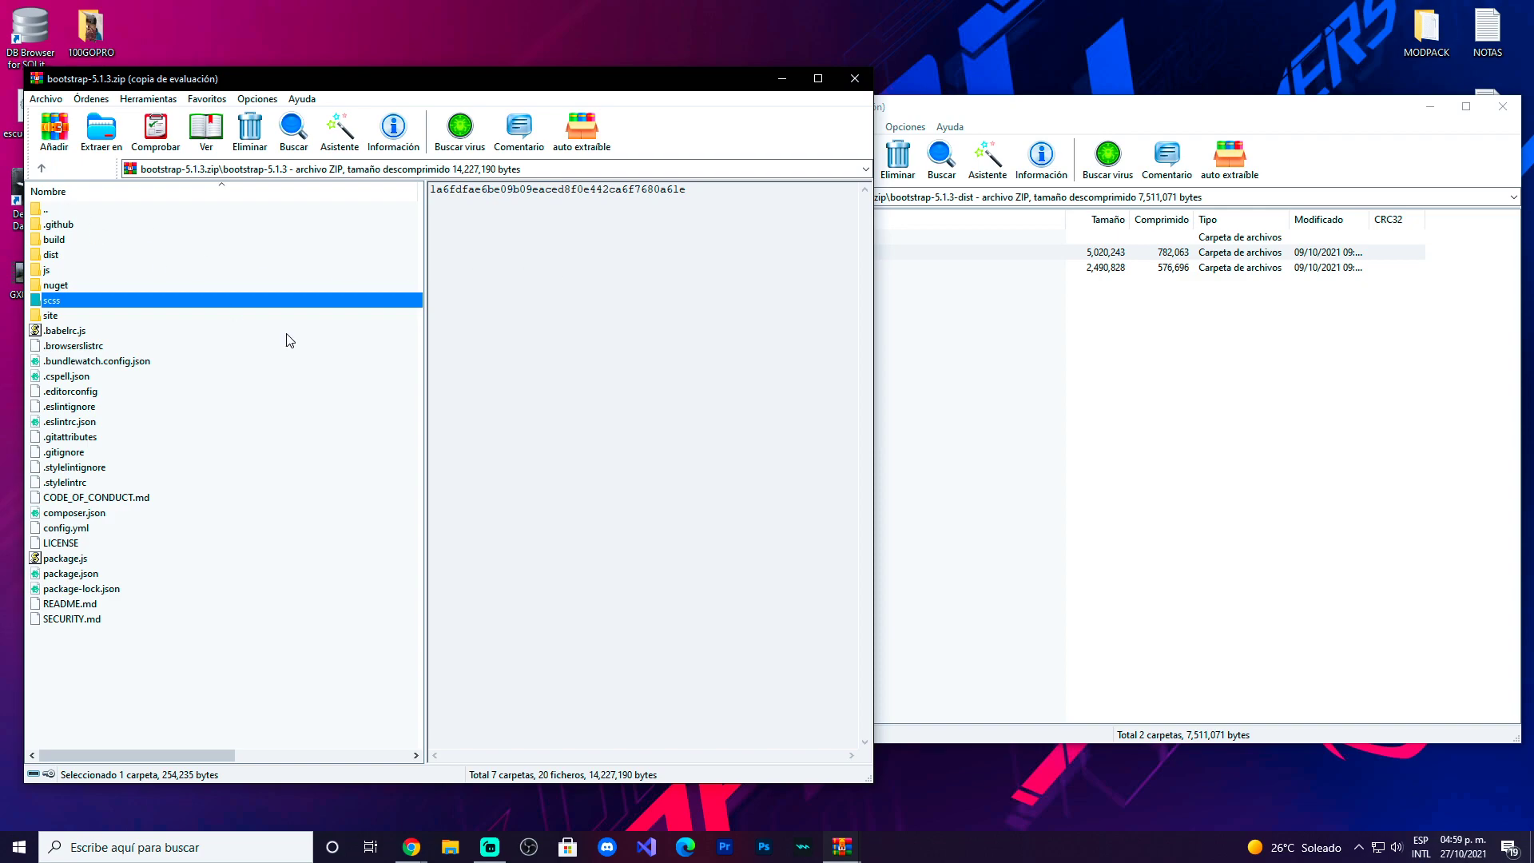
Compare the contents of the js folders in bootstrap-5.1.3-dist.zip and bootstrap-5.1.3.zip
left_click(959, 340)
left_click(695, 269)
double_click(696, 270)
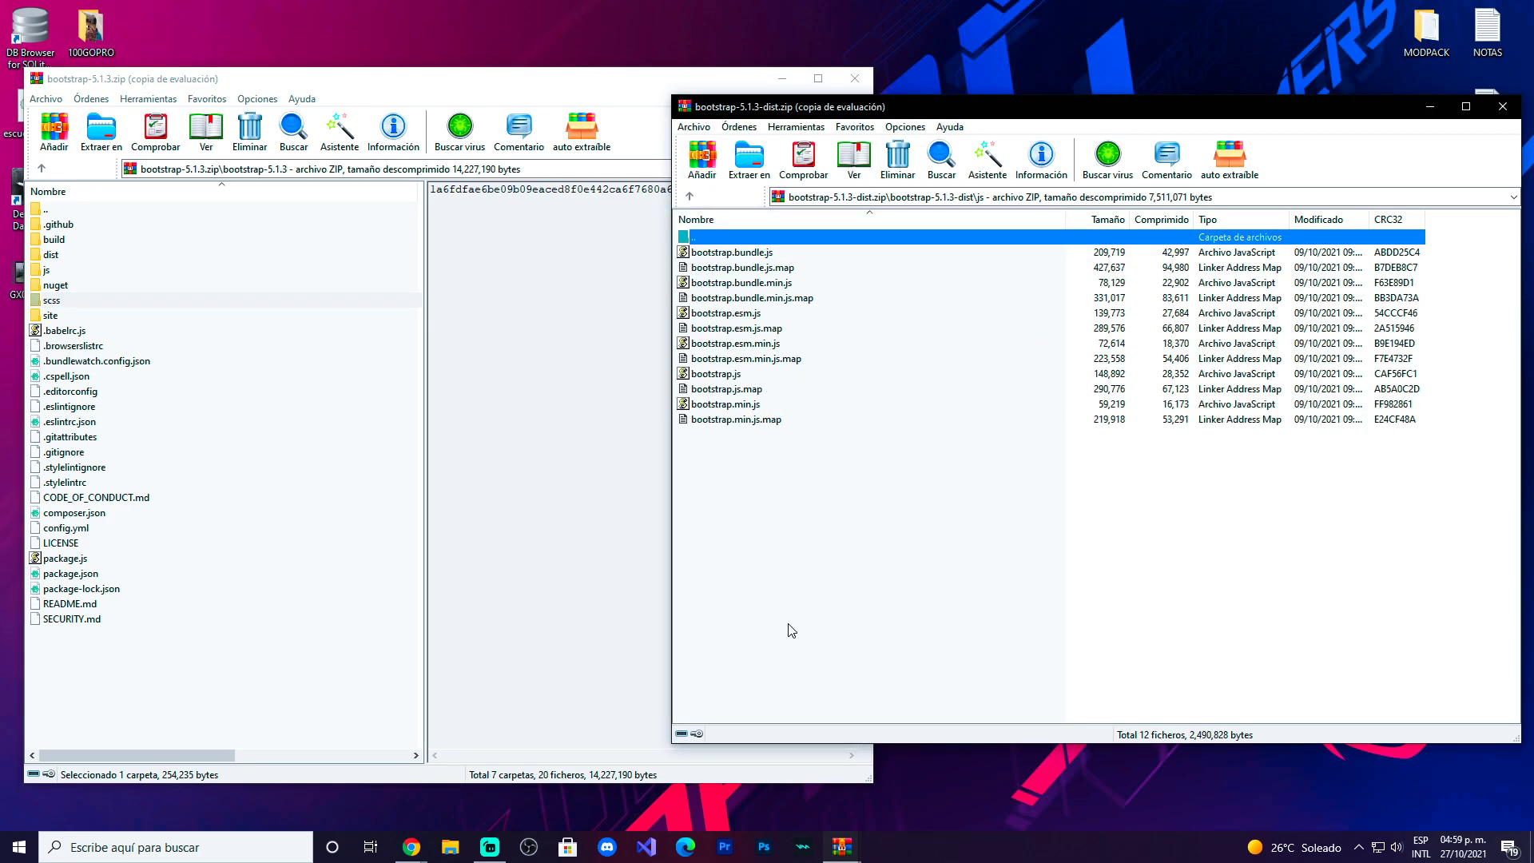
double_click(46, 271)
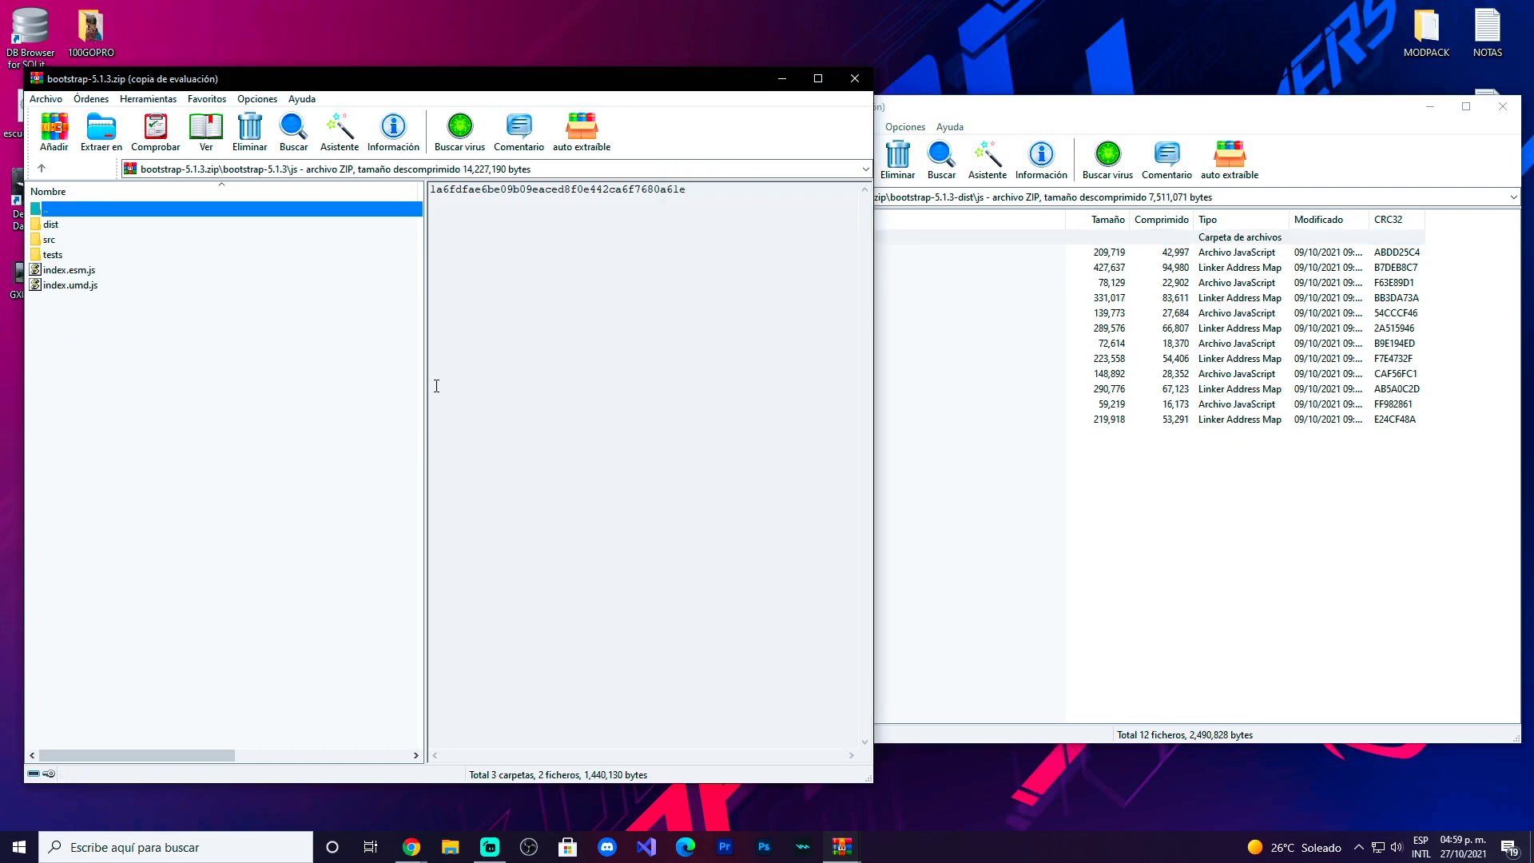
key("BackSpace")
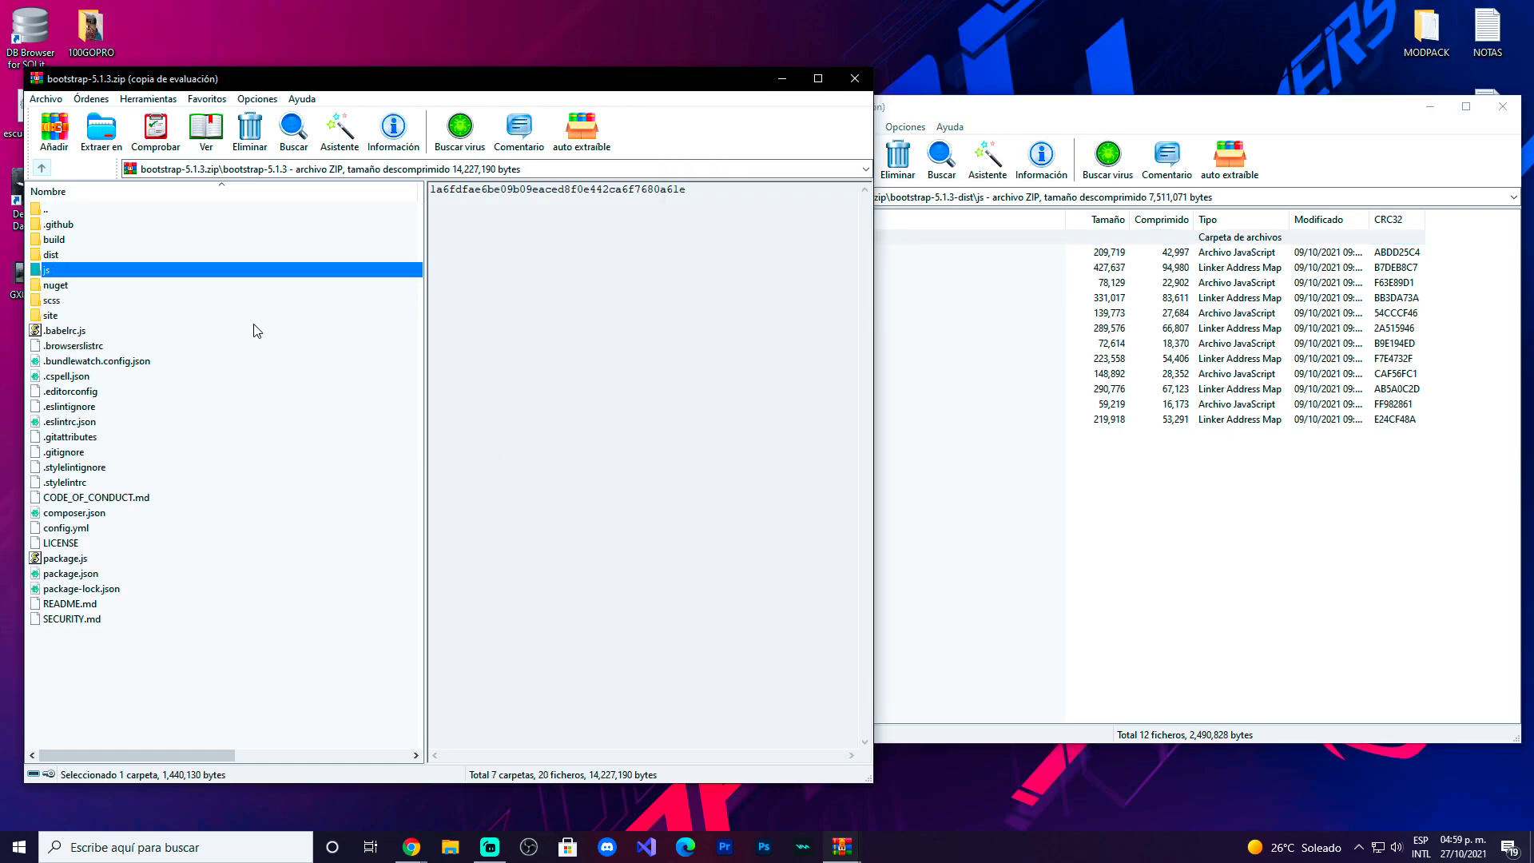
Return the dist archive to its bootstrap-5.1.3-dist folder and the source archive to its root level
left_click(992, 550)
left_click(429, 566)
left_click(948, 538)
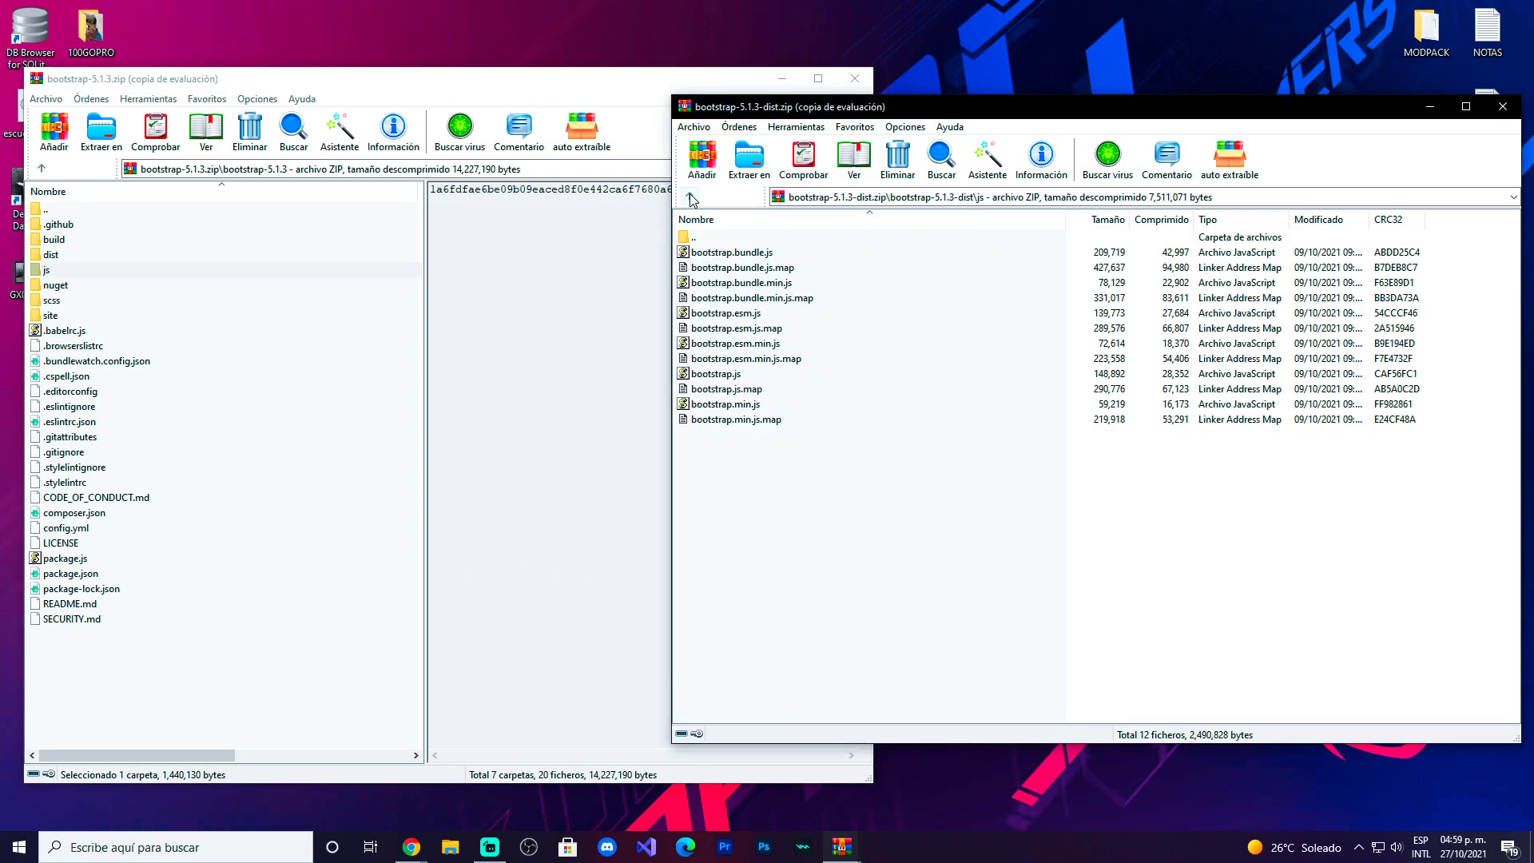
left_click(689, 195)
left_click(796, 374)
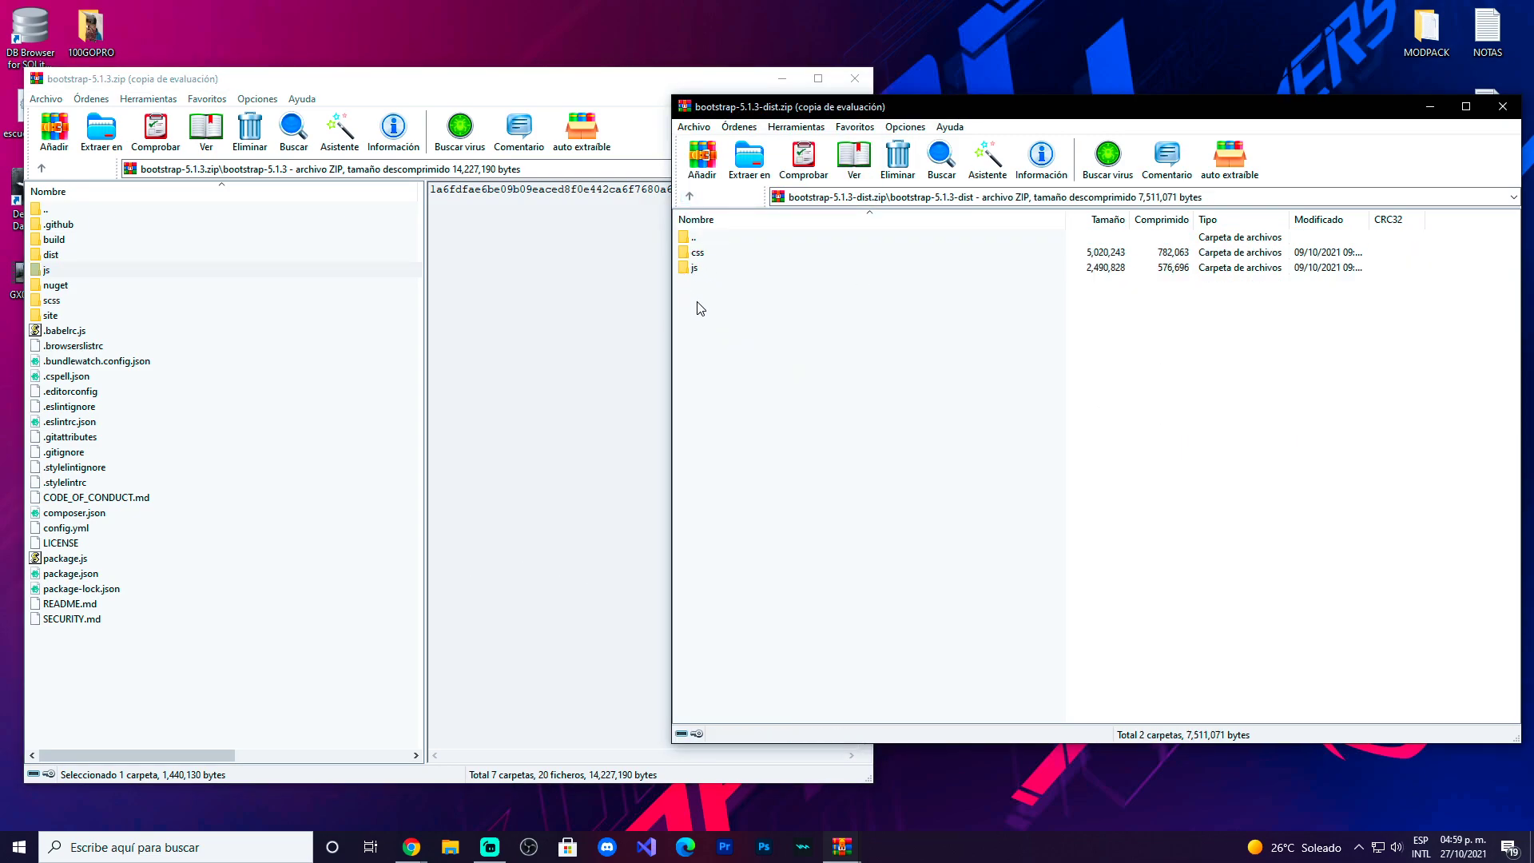
left_click(41, 169)
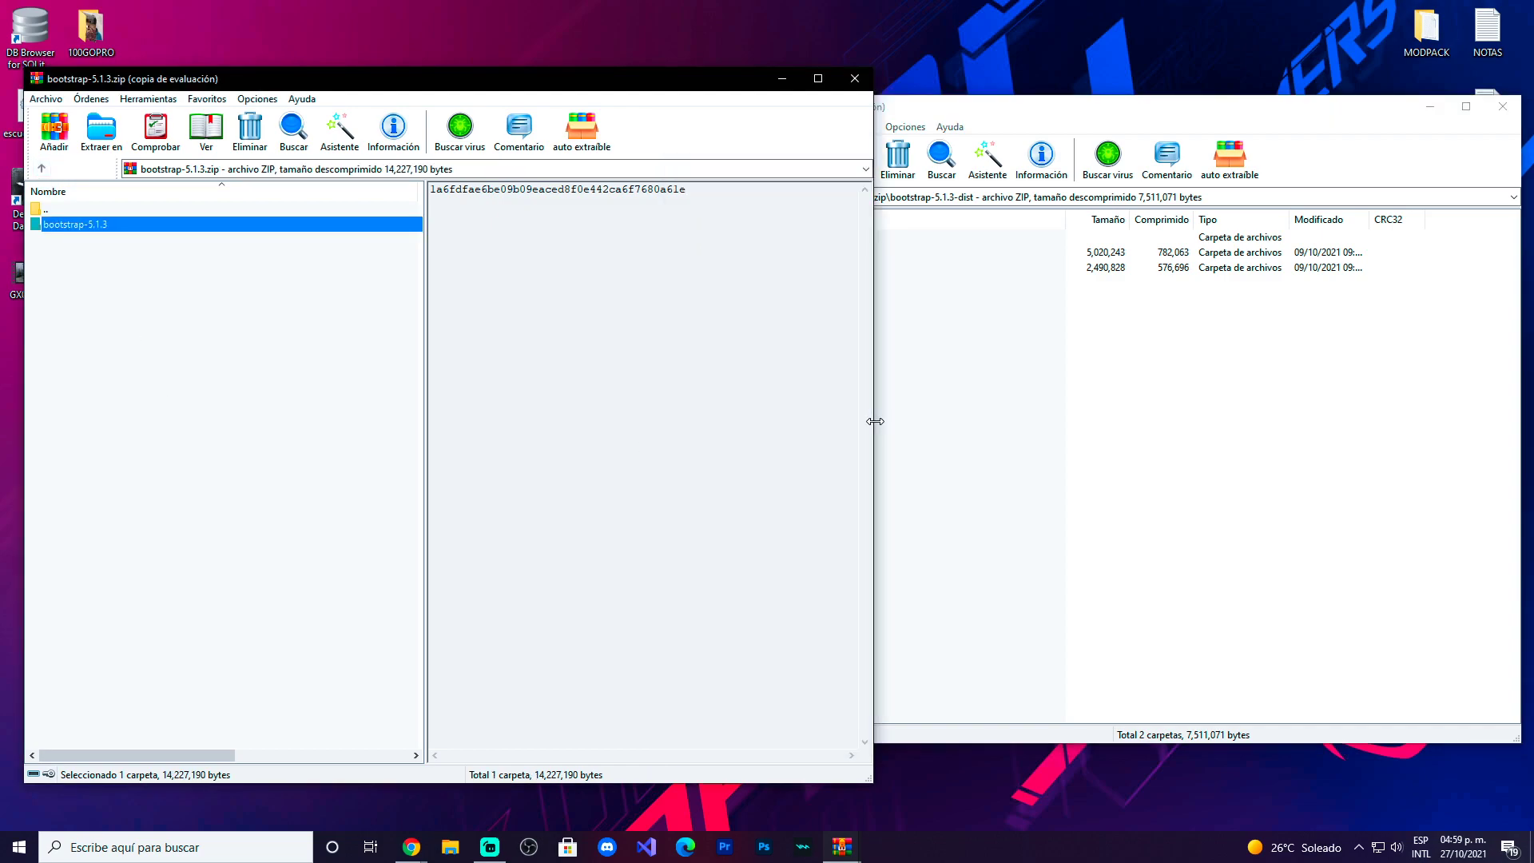
left_click(931, 448)
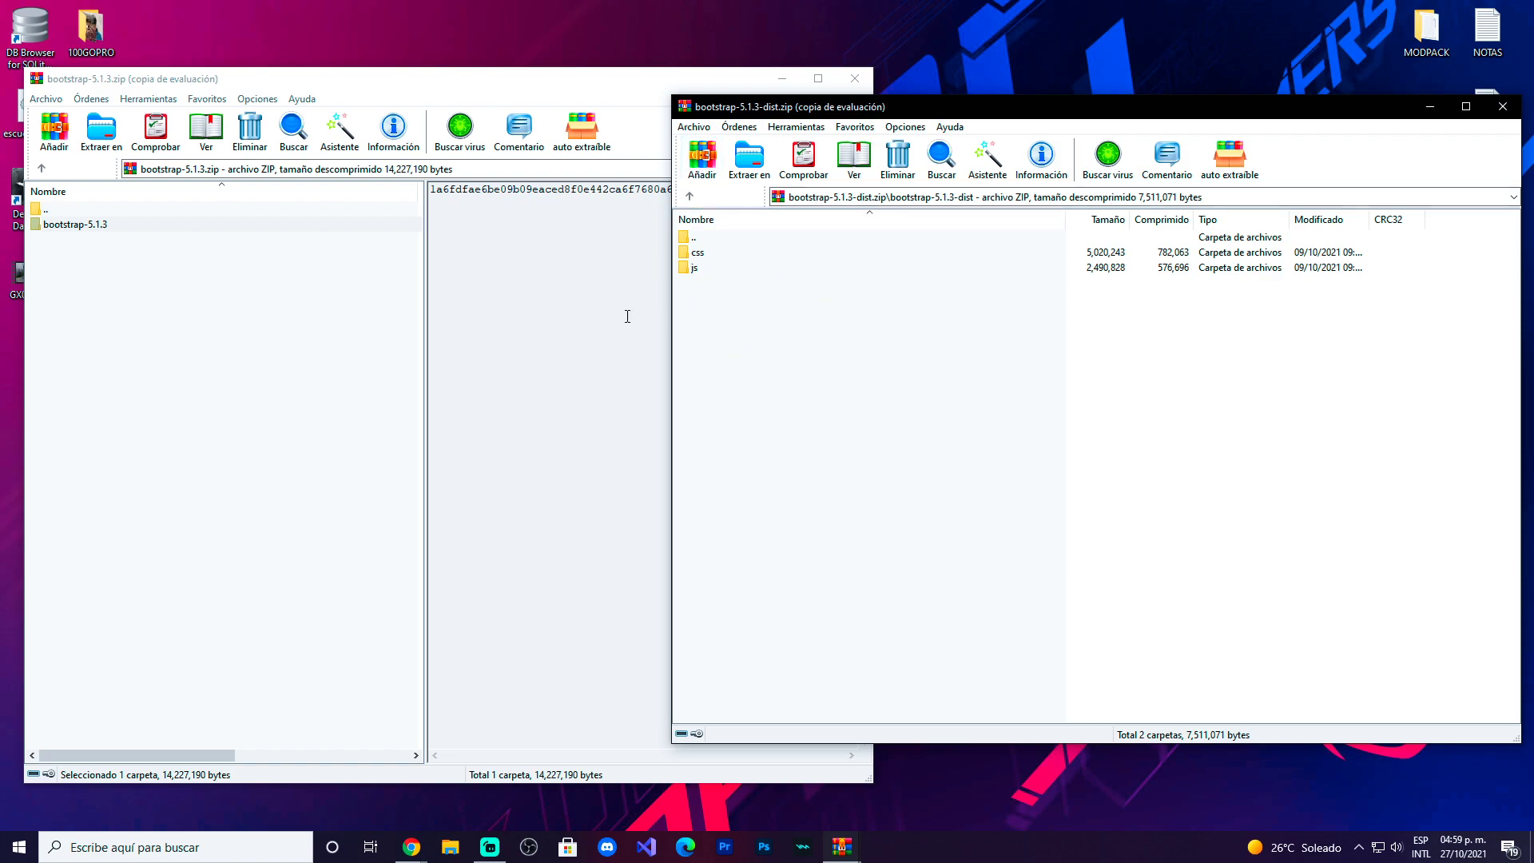
Leave the bootstrap-5.1.3.zip archive for the Downloads folder, reopen it and enter its bootstrap-5.1.3 folder
left_click(370, 463)
left_click(41, 168)
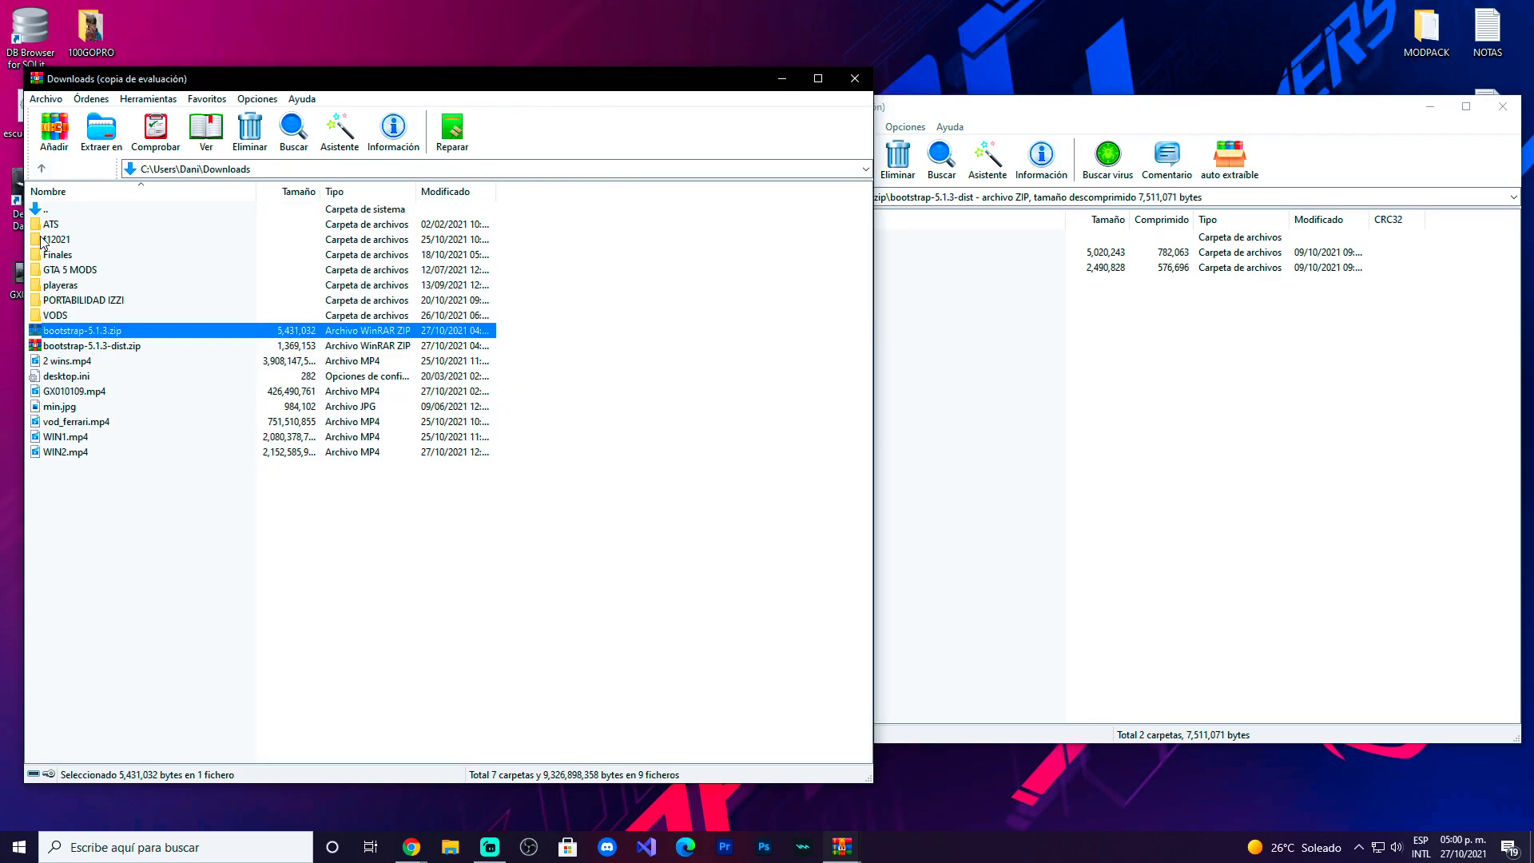
double_click(77, 332)
double_click(69, 226)
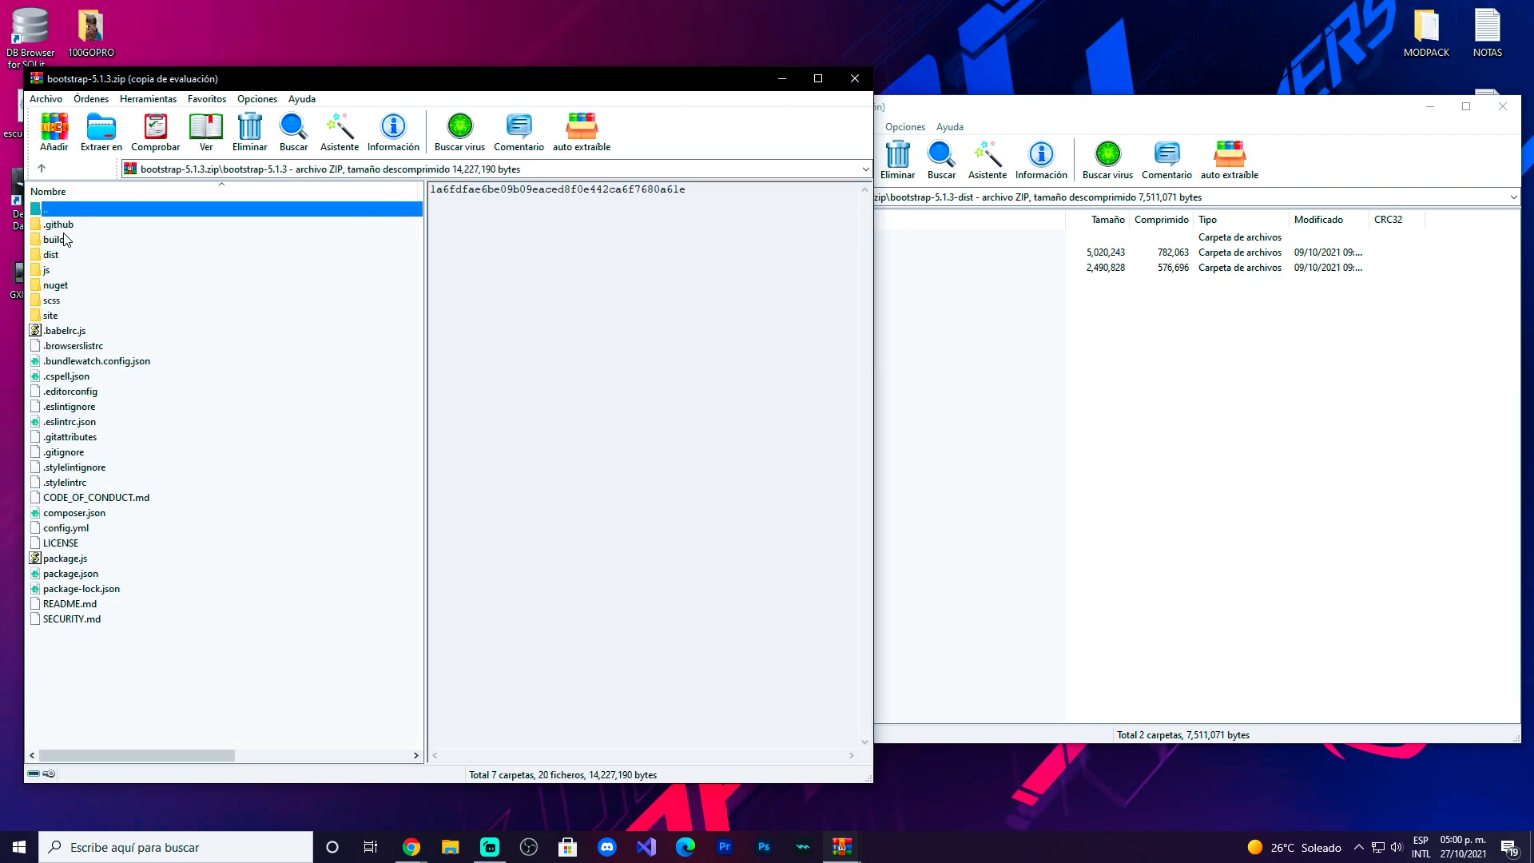
Examine the build, dist and nuget folders inside bootstrap-5.1.3.zip and close the archive
double_click(54, 241)
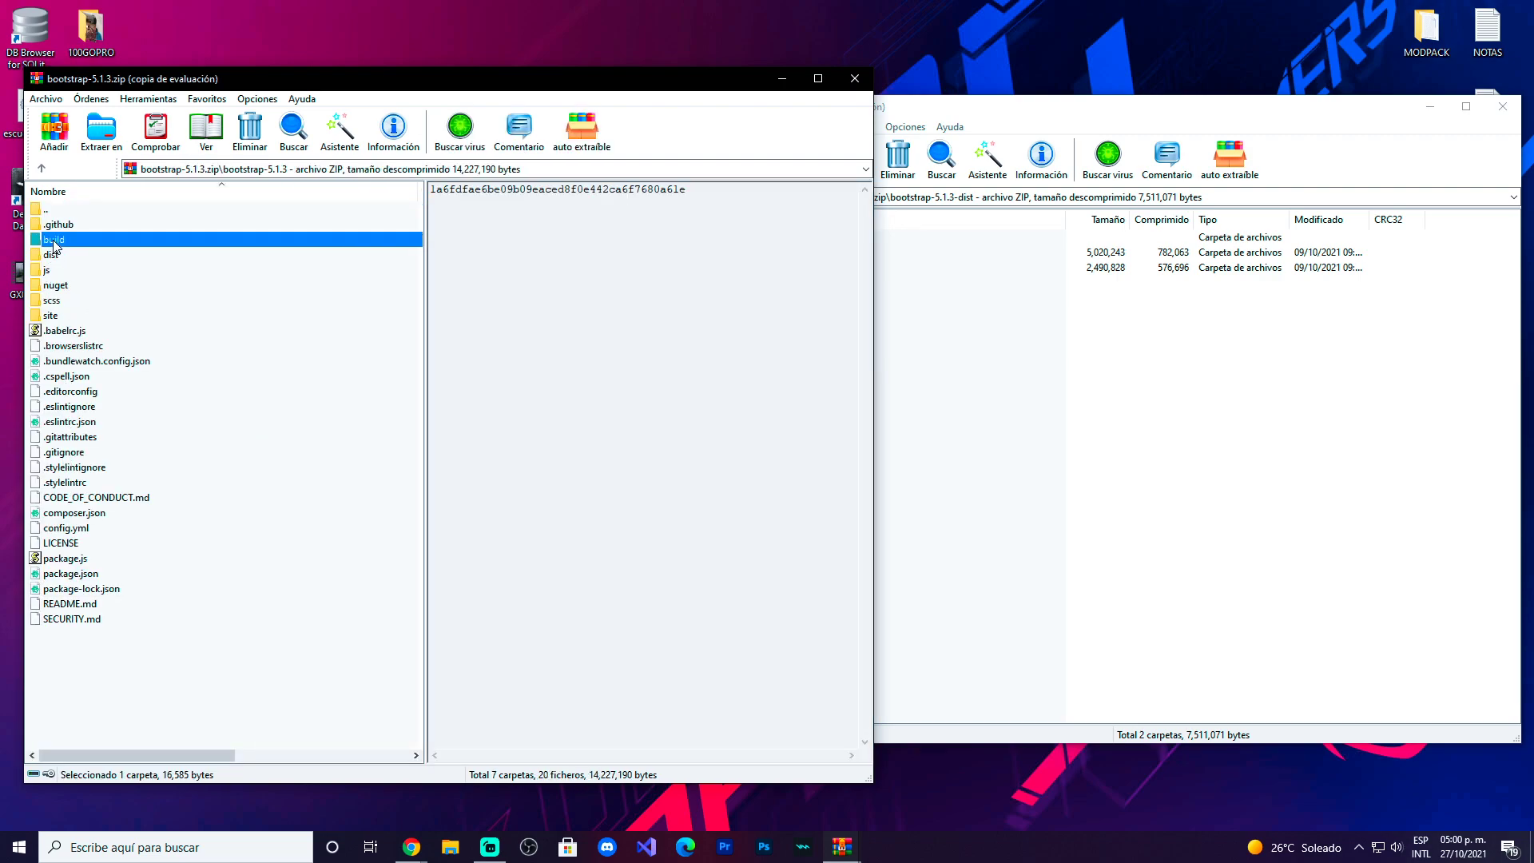
left_click(41, 167)
double_click(51, 254)
left_click(41, 168)
left_click(55, 286)
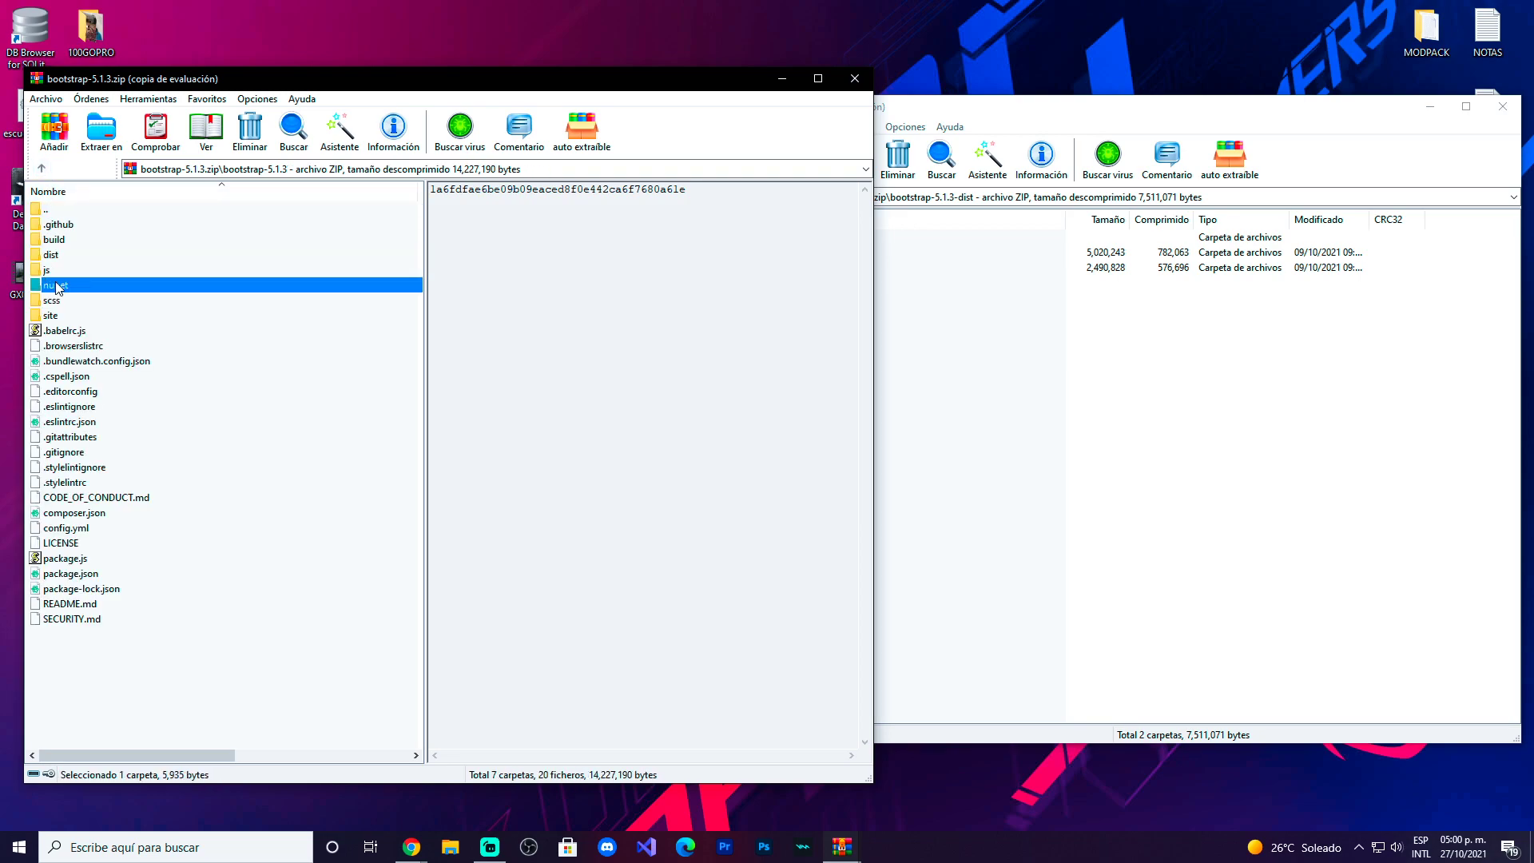
double_click(56, 286)
key("BackSpace")
left_click(727, 377)
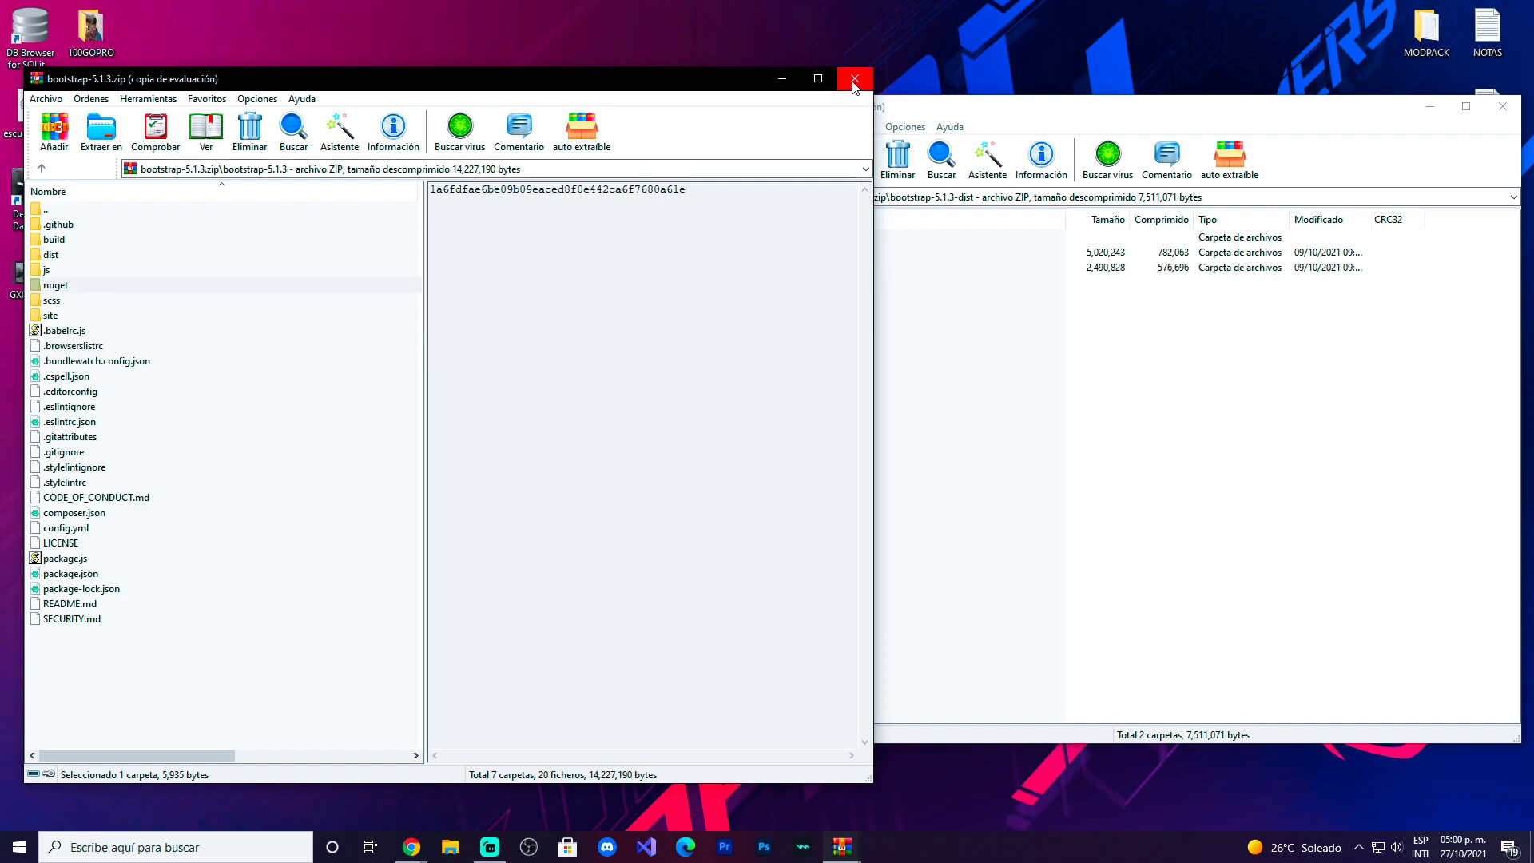
left_click(854, 80)
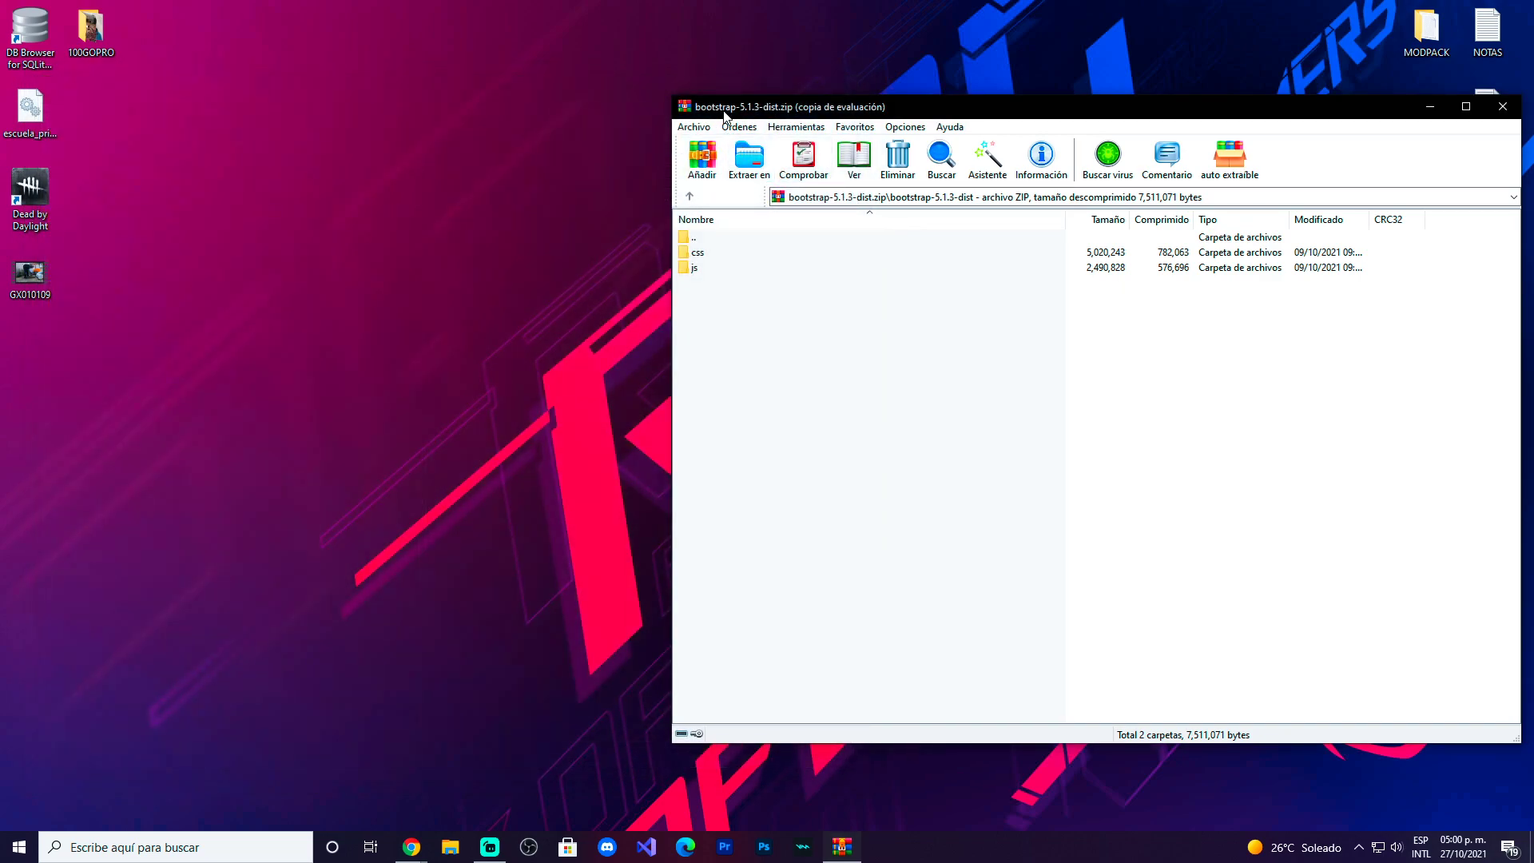
Extract the bootstrap-5.1.3-dist folder from its archive to the desktop and close the archive
left_click(690, 196)
left_click_drag(723, 247, 583, 120)
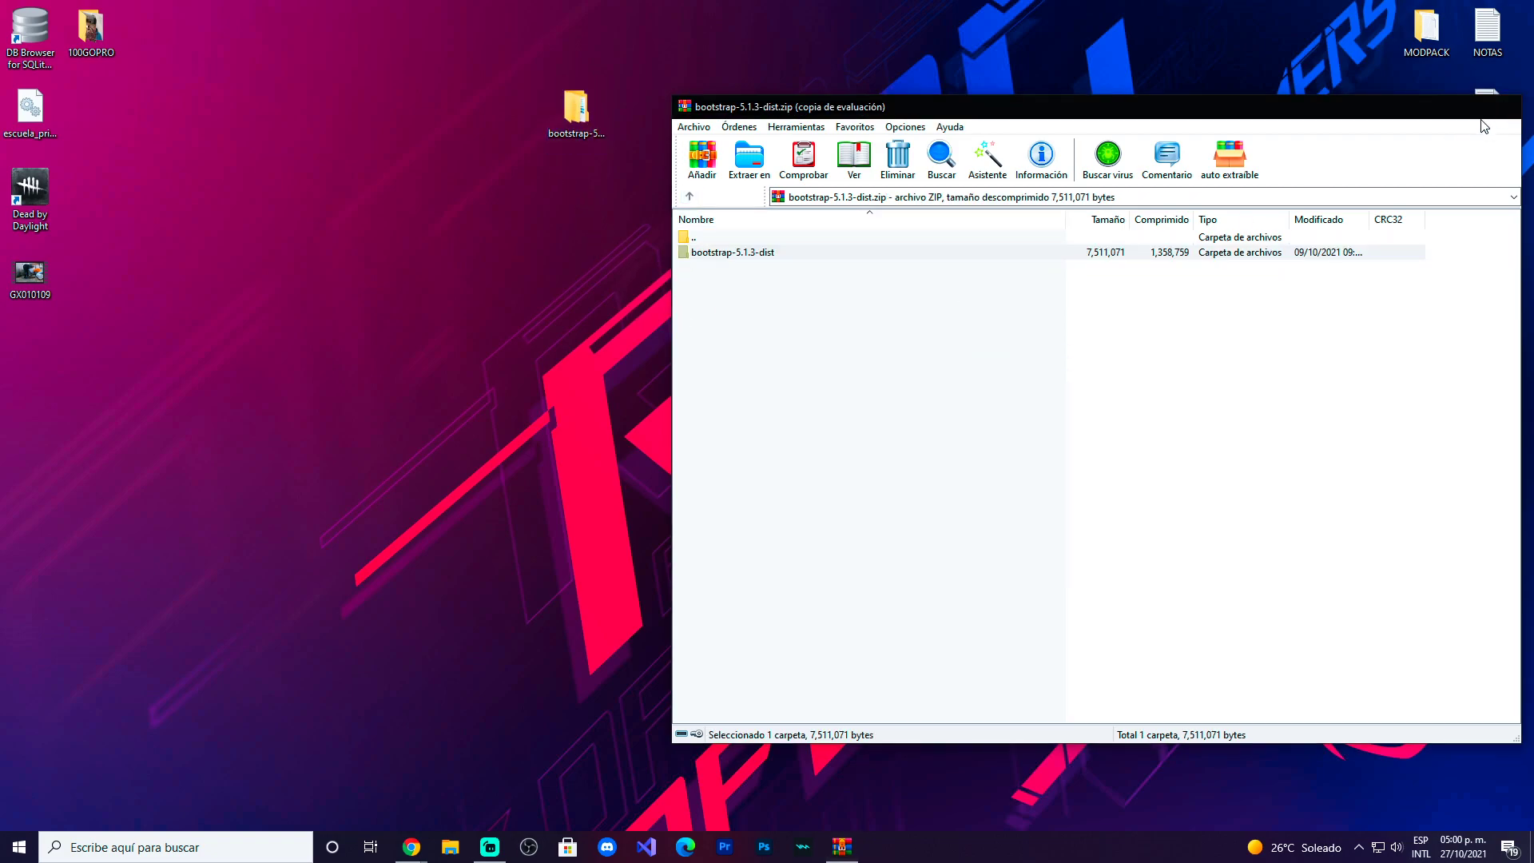
left_click(1503, 106)
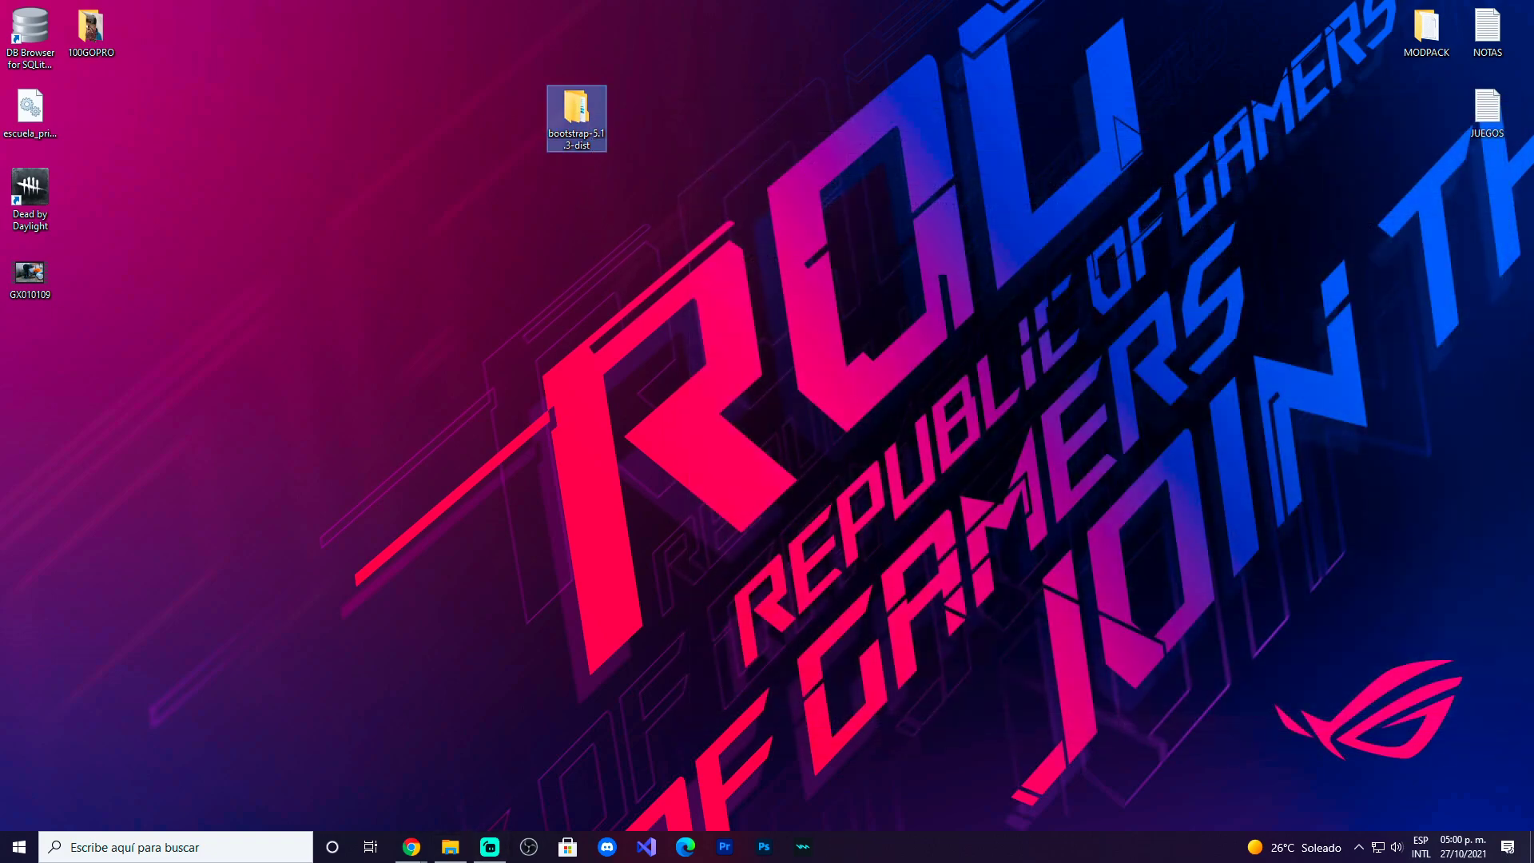
Examine the css and js folders of the extracted bootstrap-5.1.3-dist folder and reposition that folder on the desktop
double_click(575, 108)
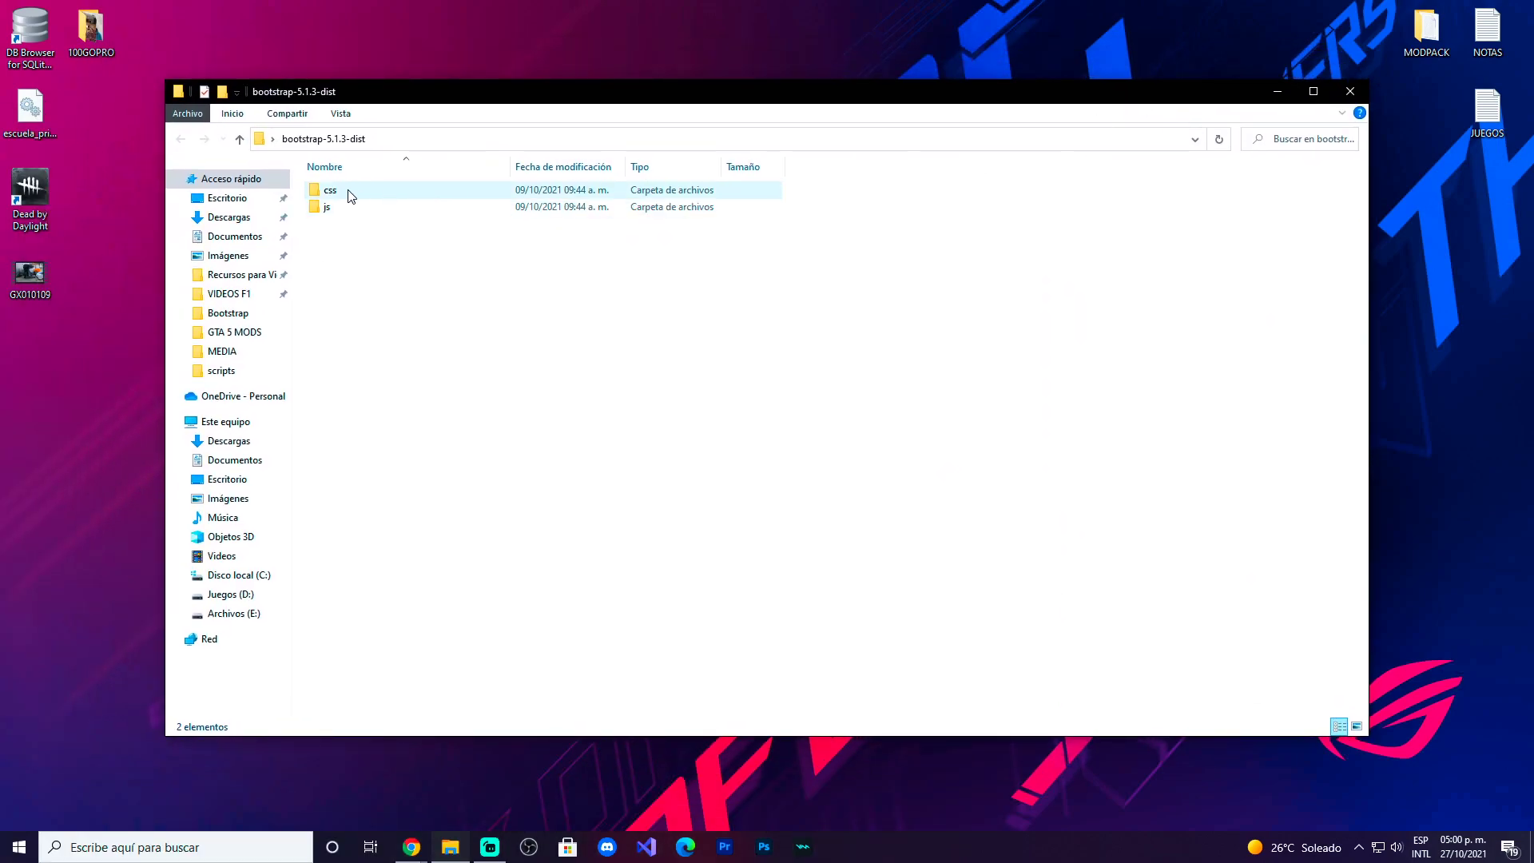
double_click(345, 194)
left_click(181, 139)
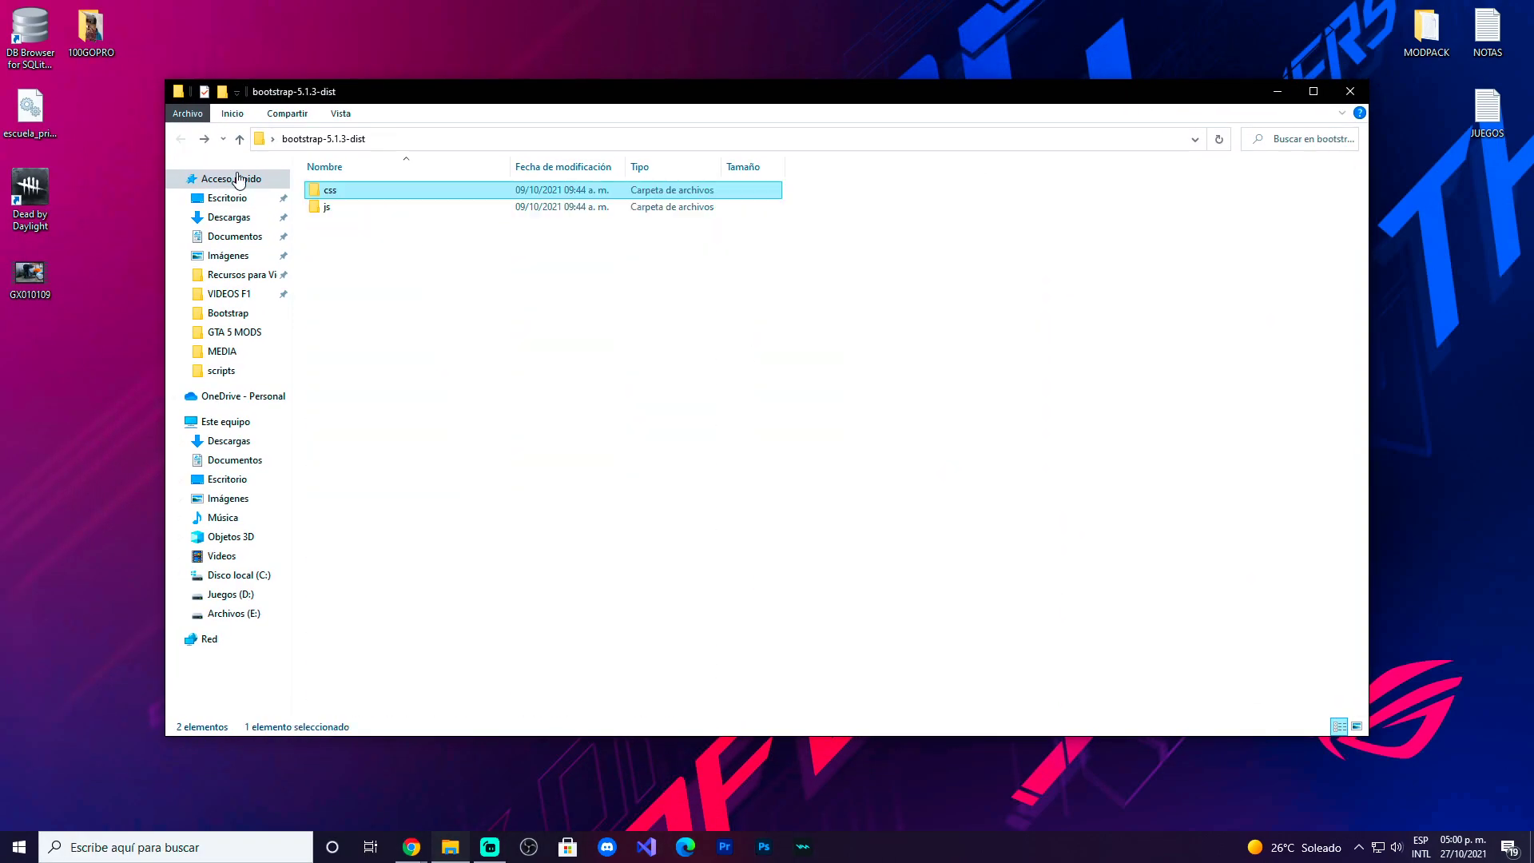
double_click(343, 209)
left_click(181, 139)
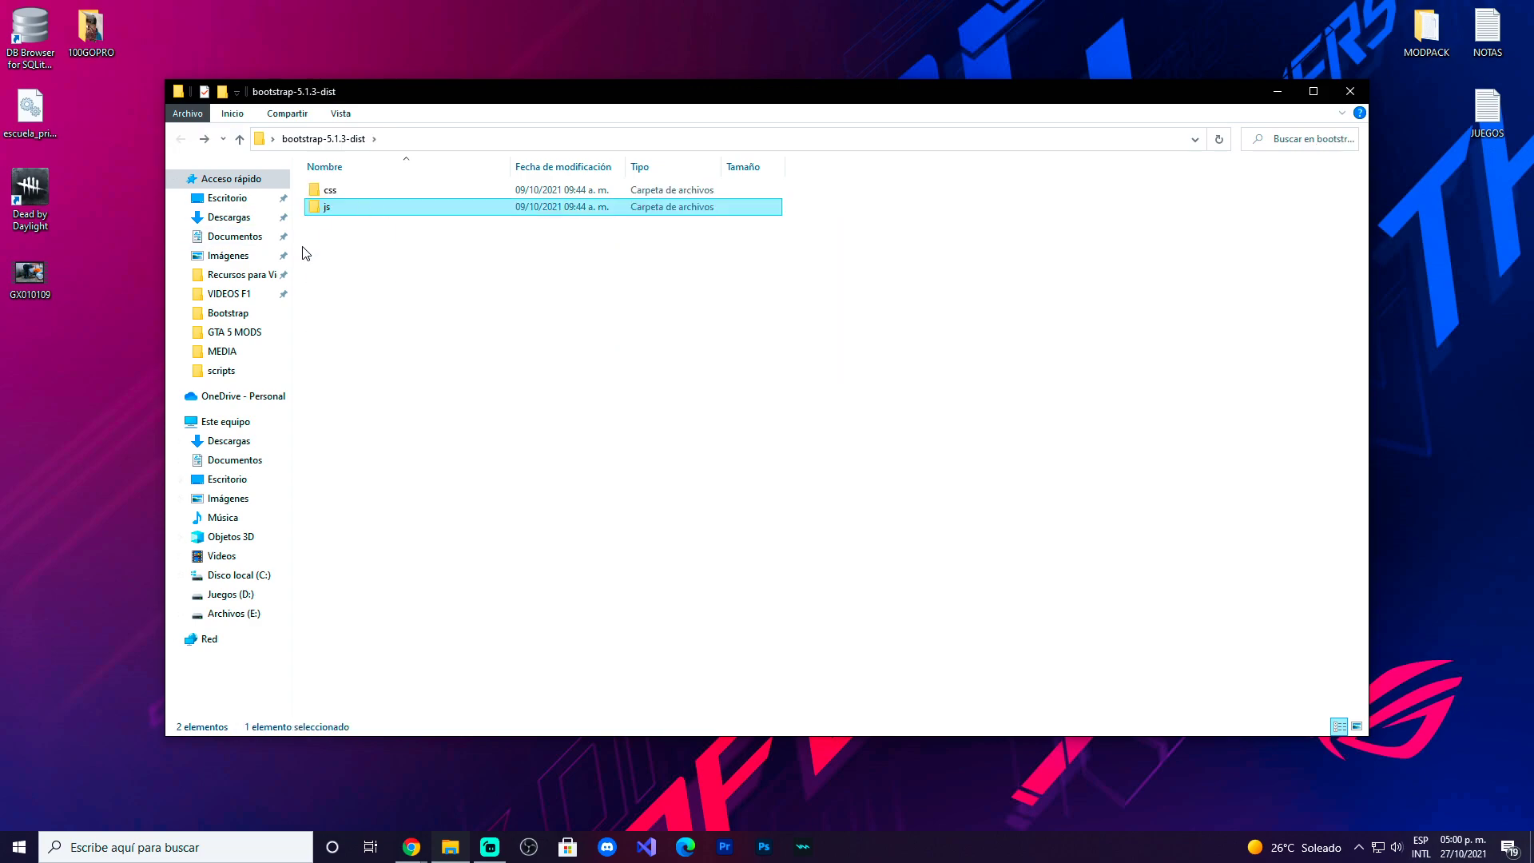
left_click(332, 195)
left_click(474, 370)
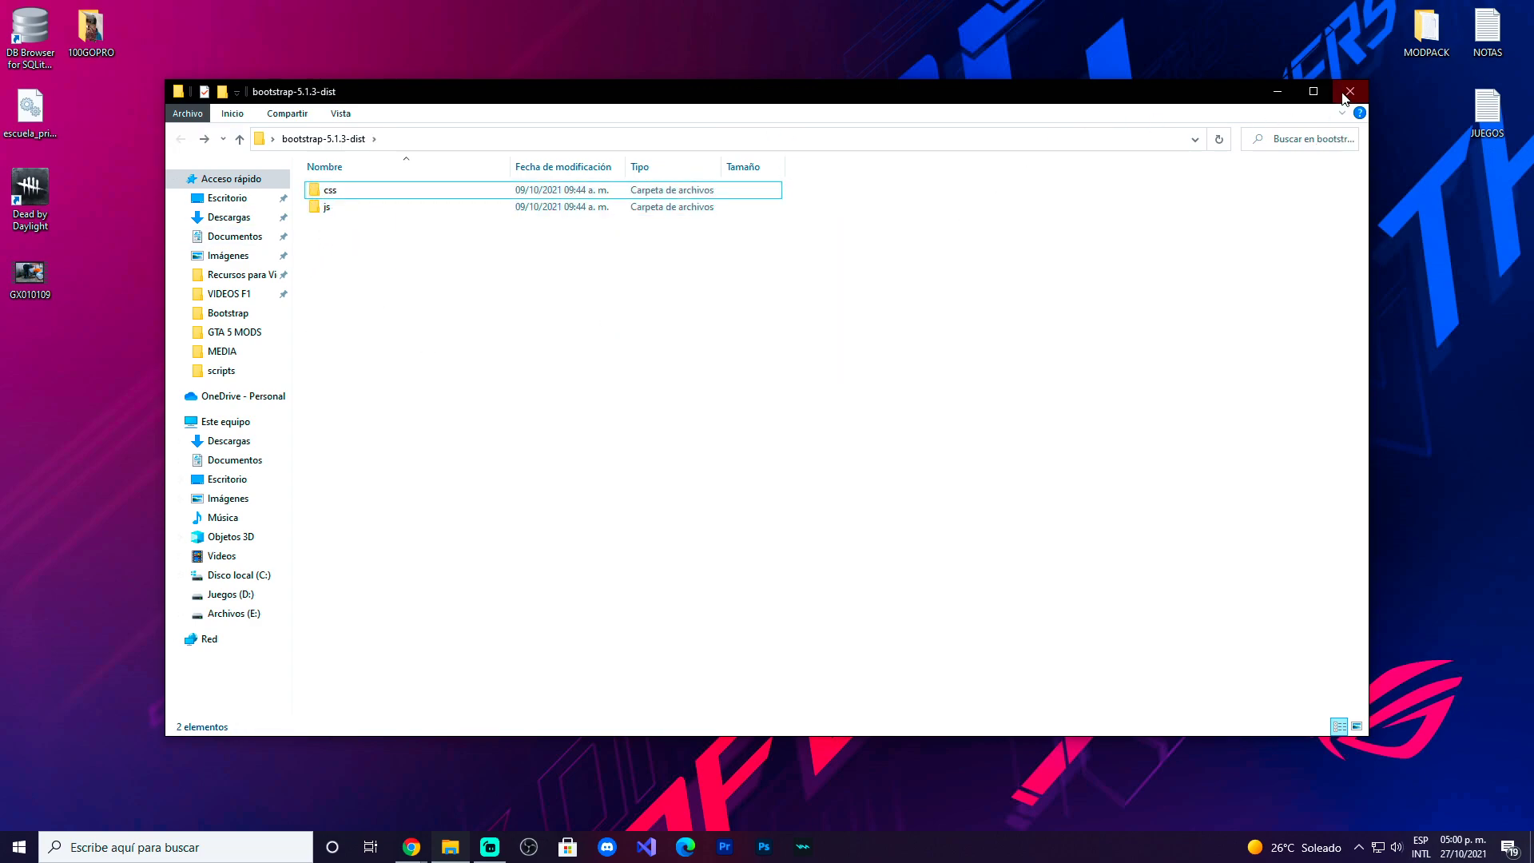
left_click(1349, 93)
left_click_drag(573, 120, 872, 88)
left_click(532, 728)
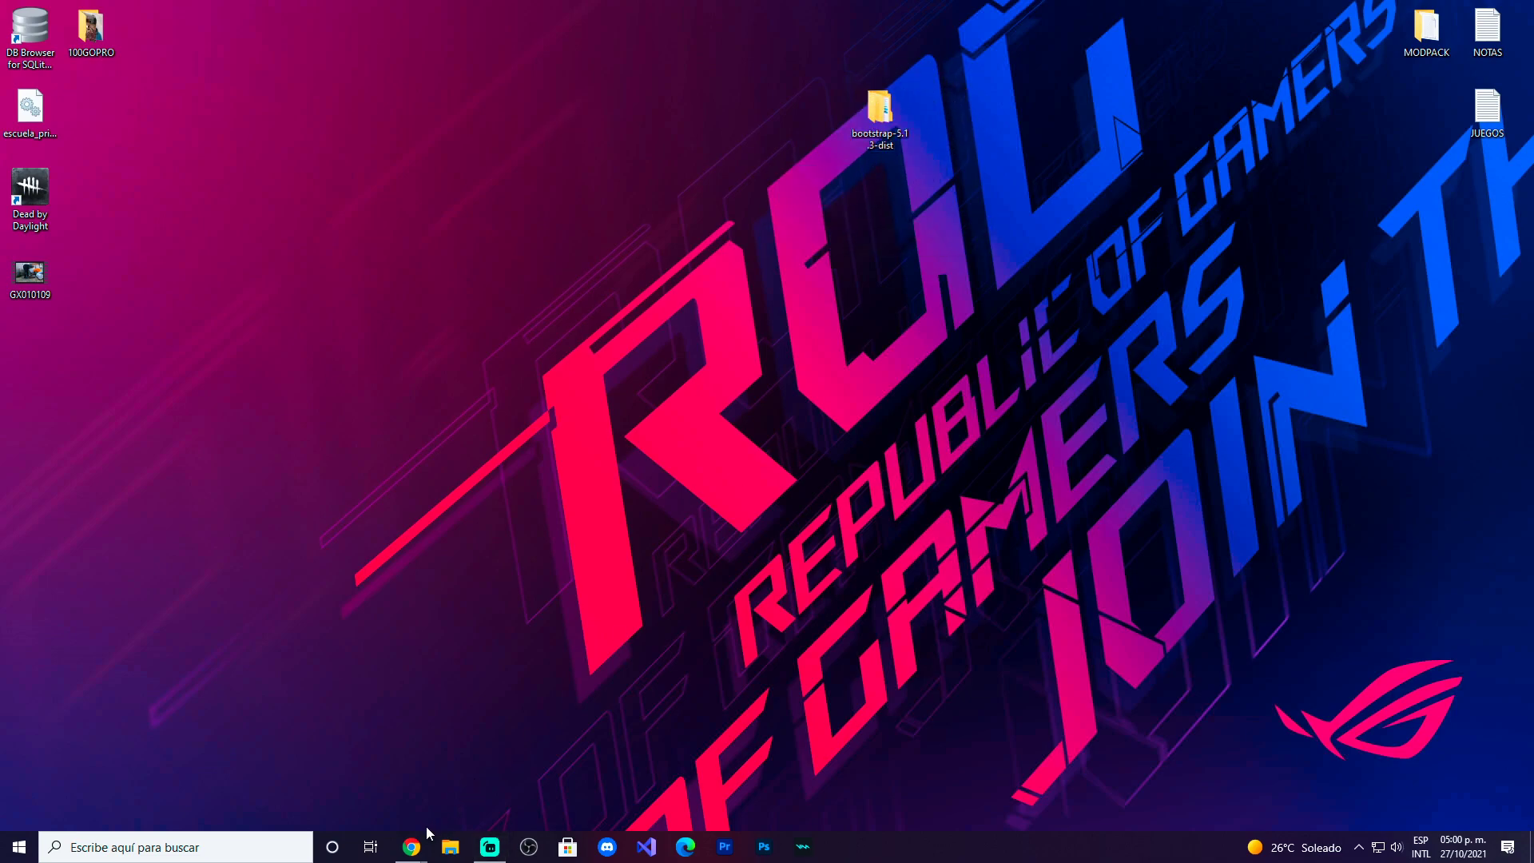
Switch to Chrome, search Google for ATOM in the new tab and open the atom.io website
left_click(419, 852)
left_click(408, 788)
left_click(210, 13)
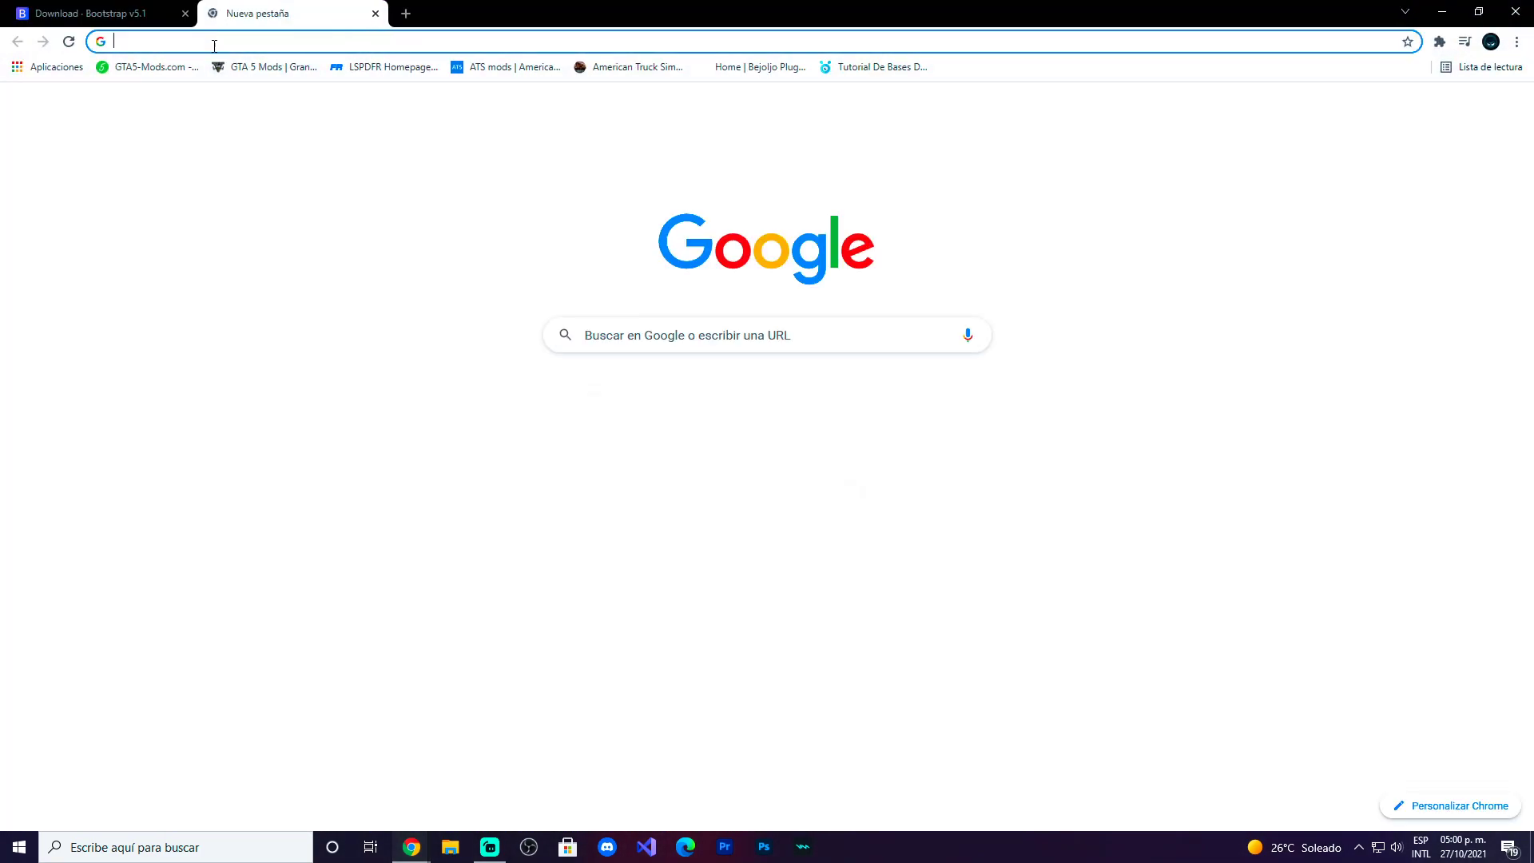
left_click(438, 266)
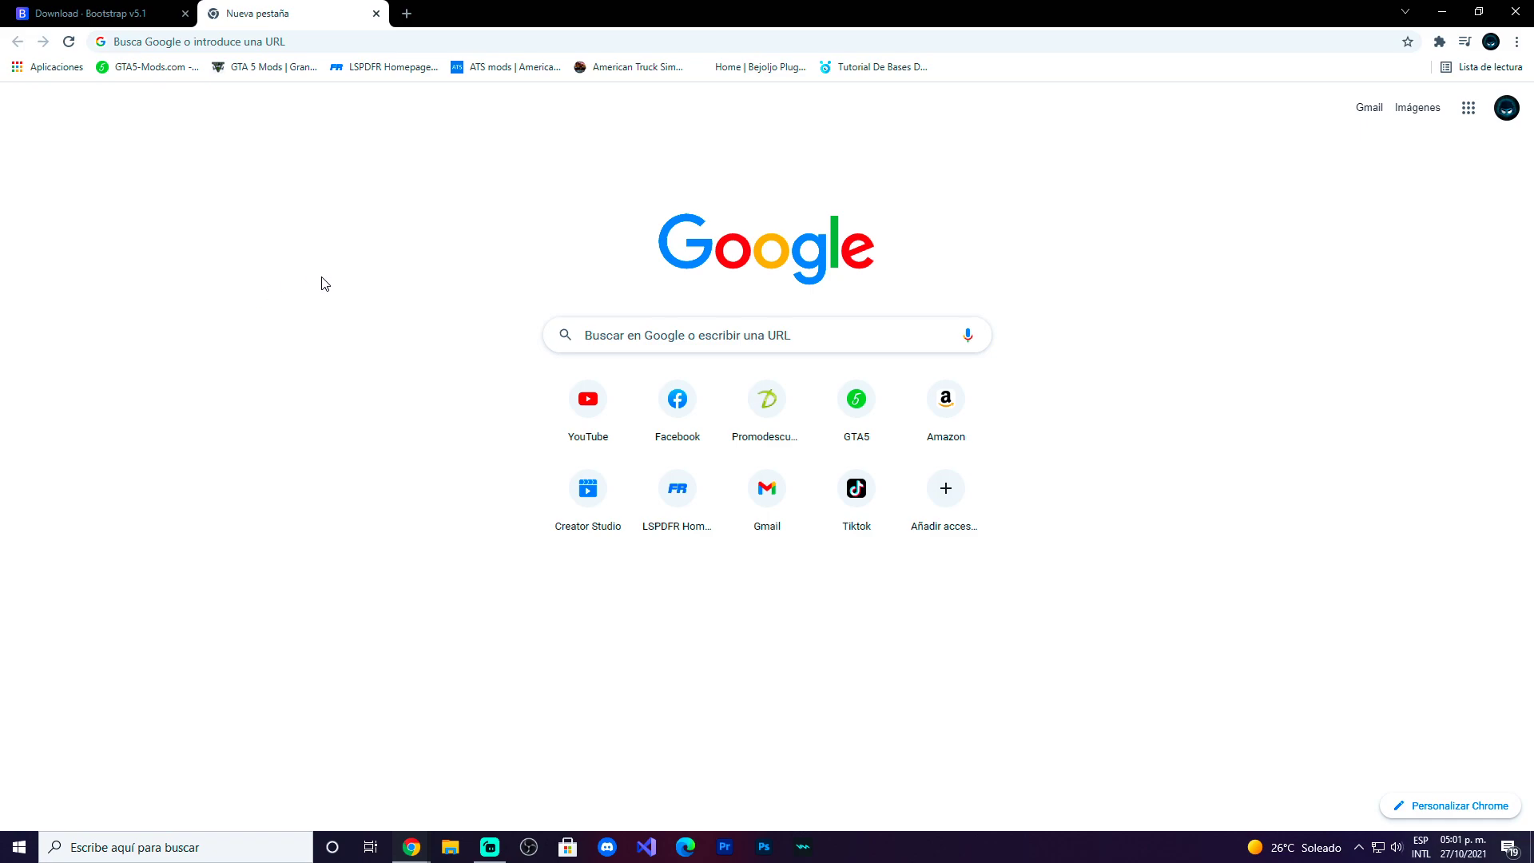
left_click(209, 44)
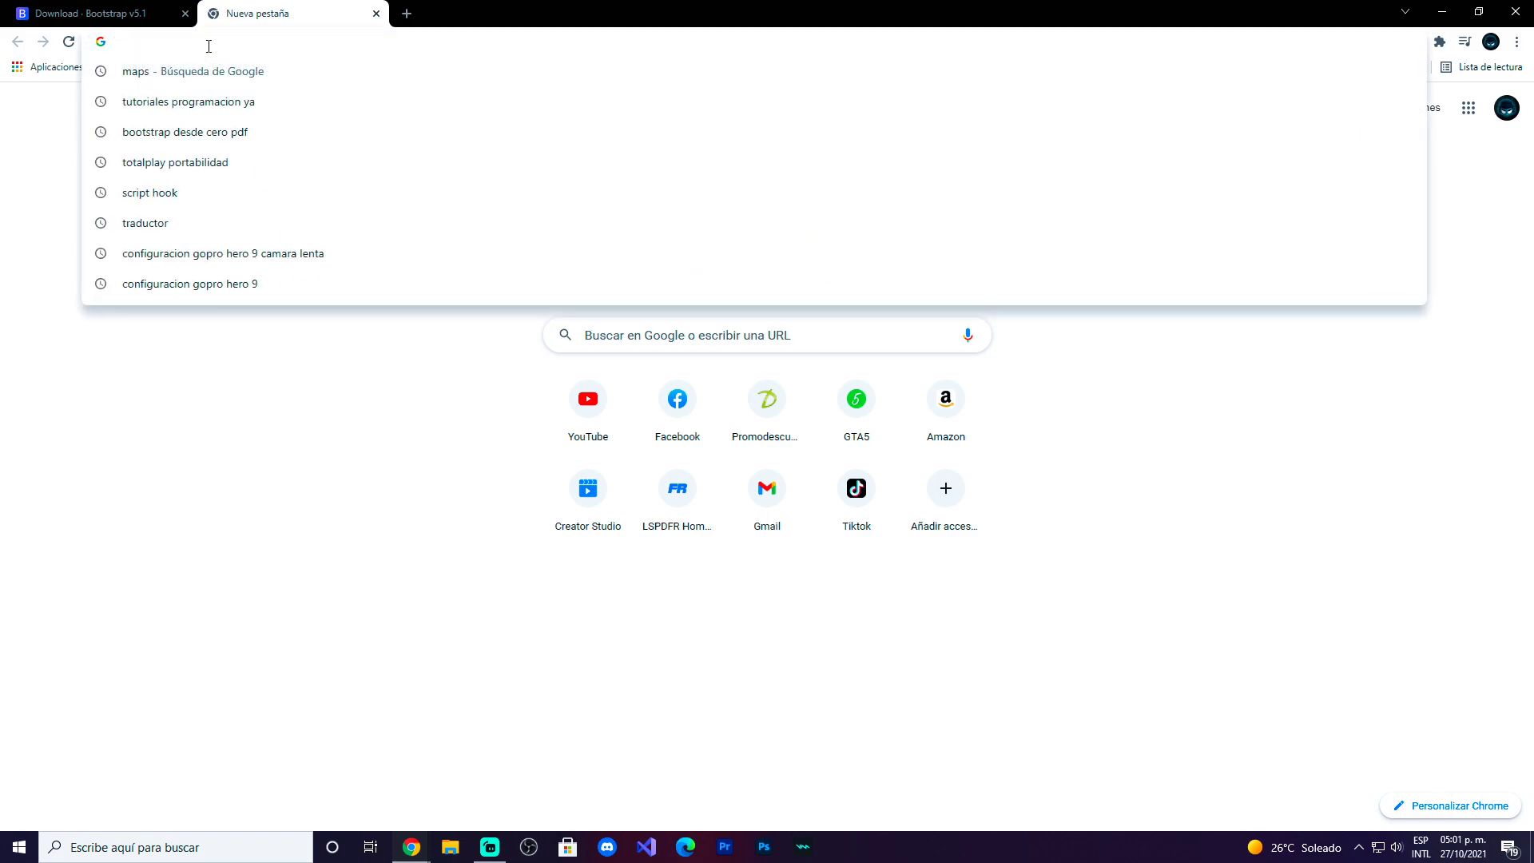
type("ATOM")
key("Return")
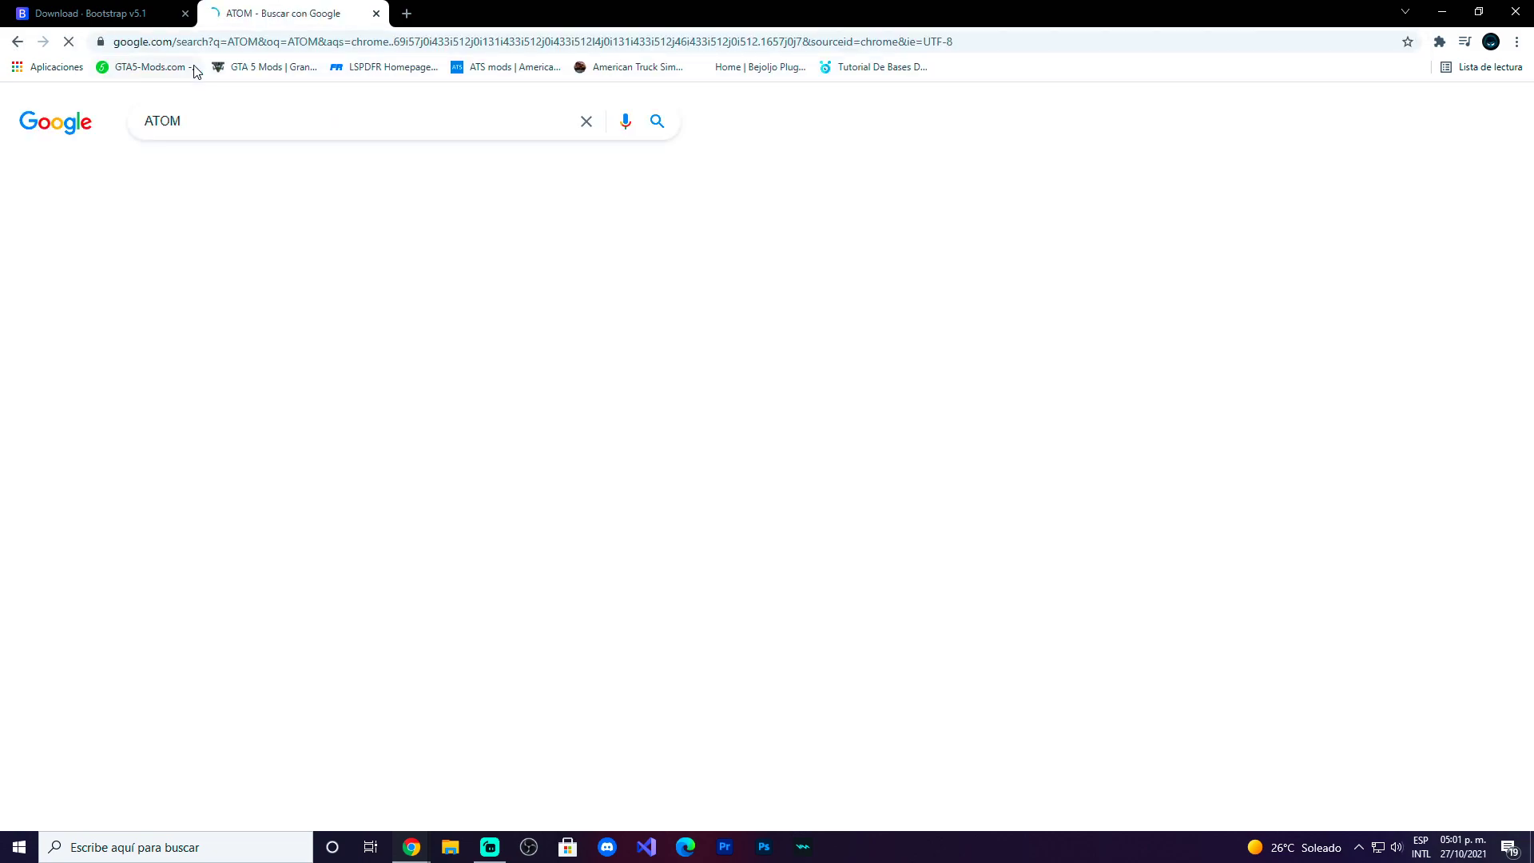
left_click(161, 264)
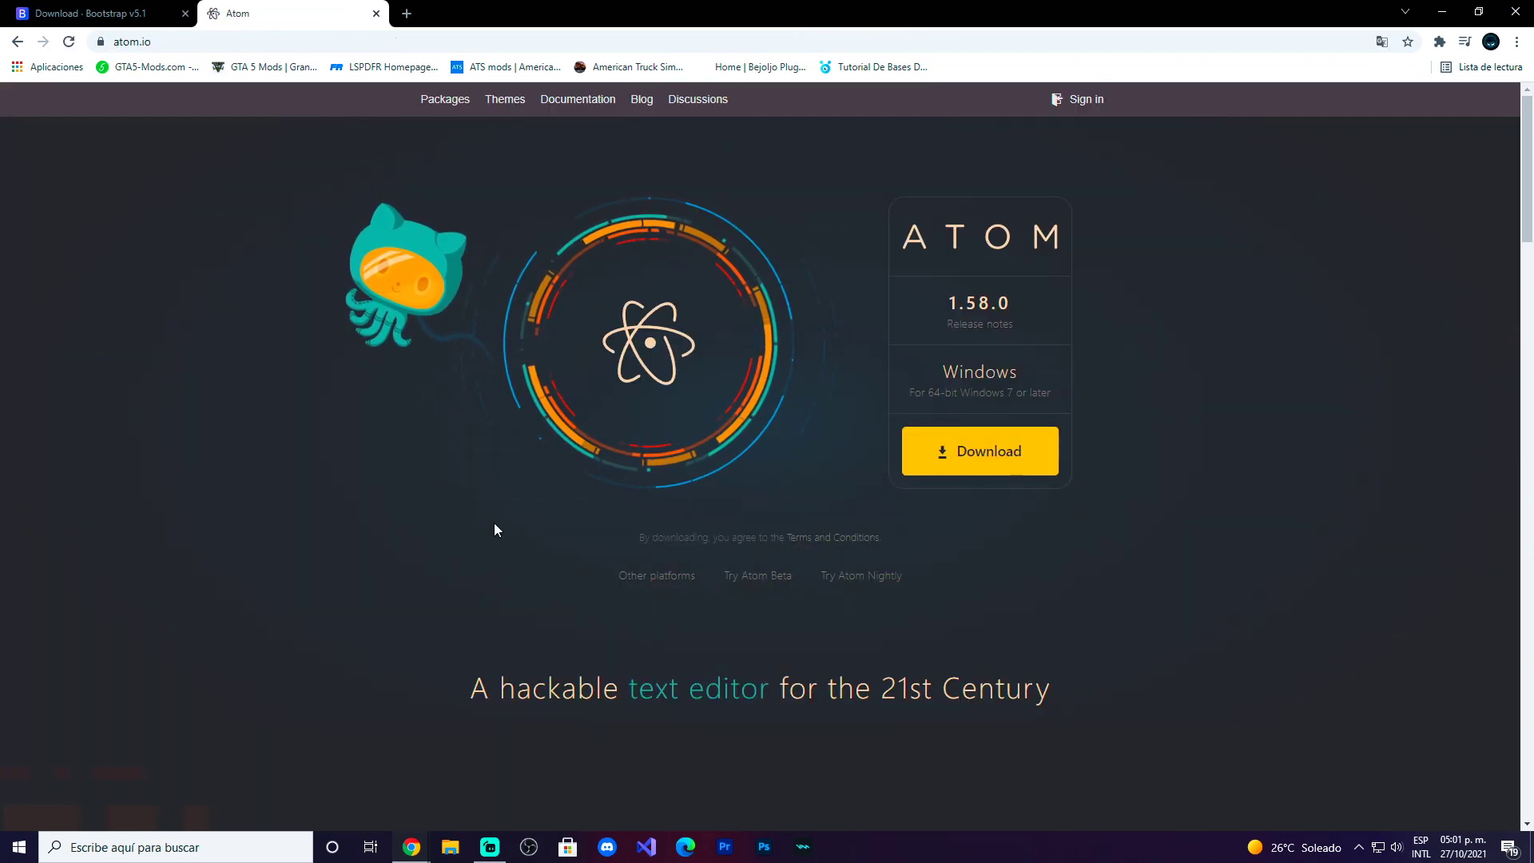
Download the Atom 1.58.0 installer for Windows and run AtomSetup-x64.exe to install the editor
left_click(938, 473)
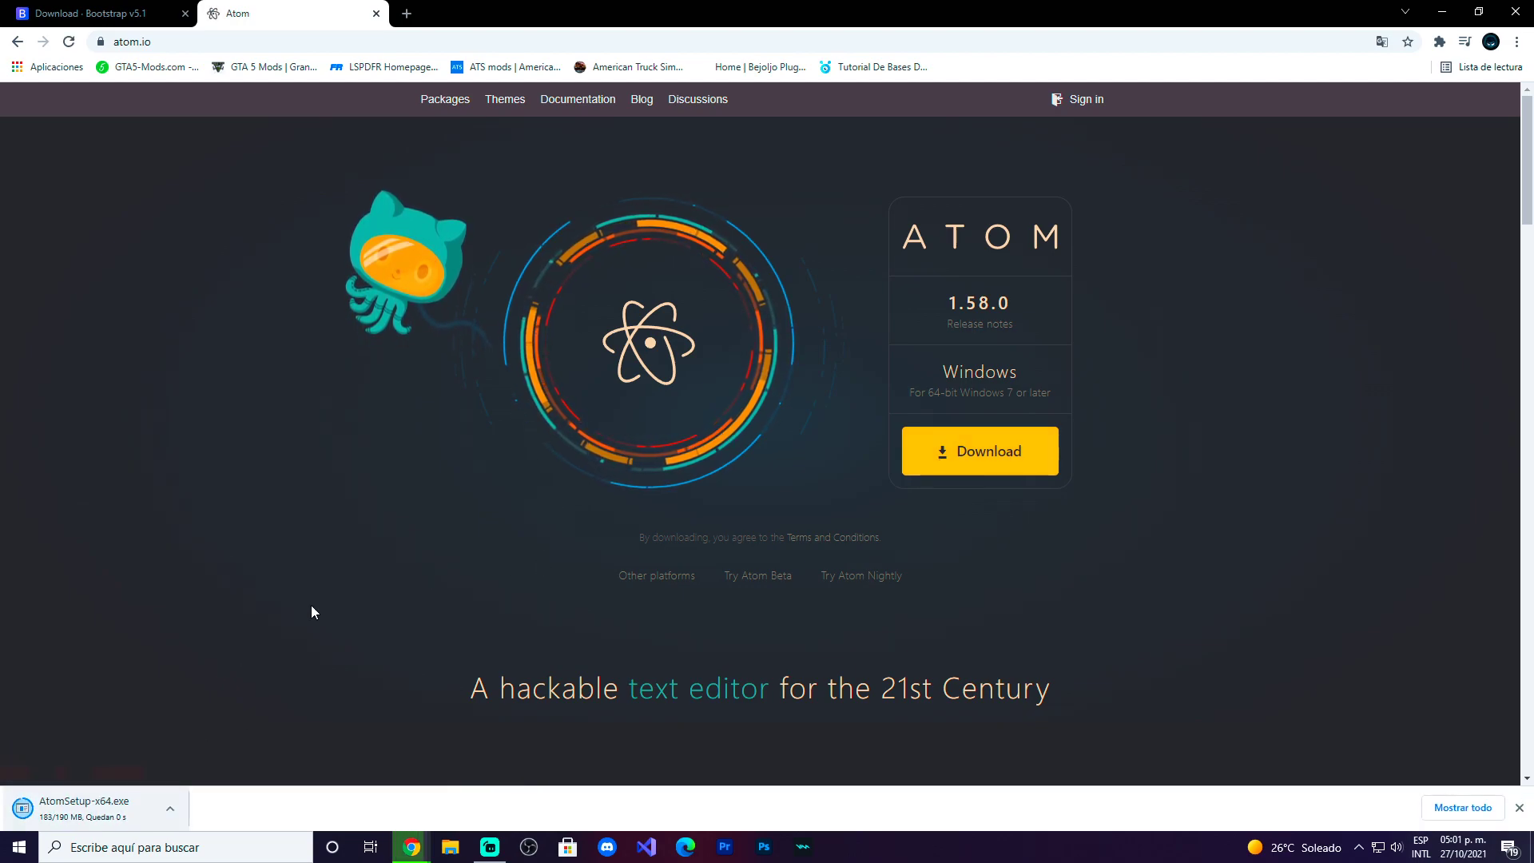
left_click(107, 807)
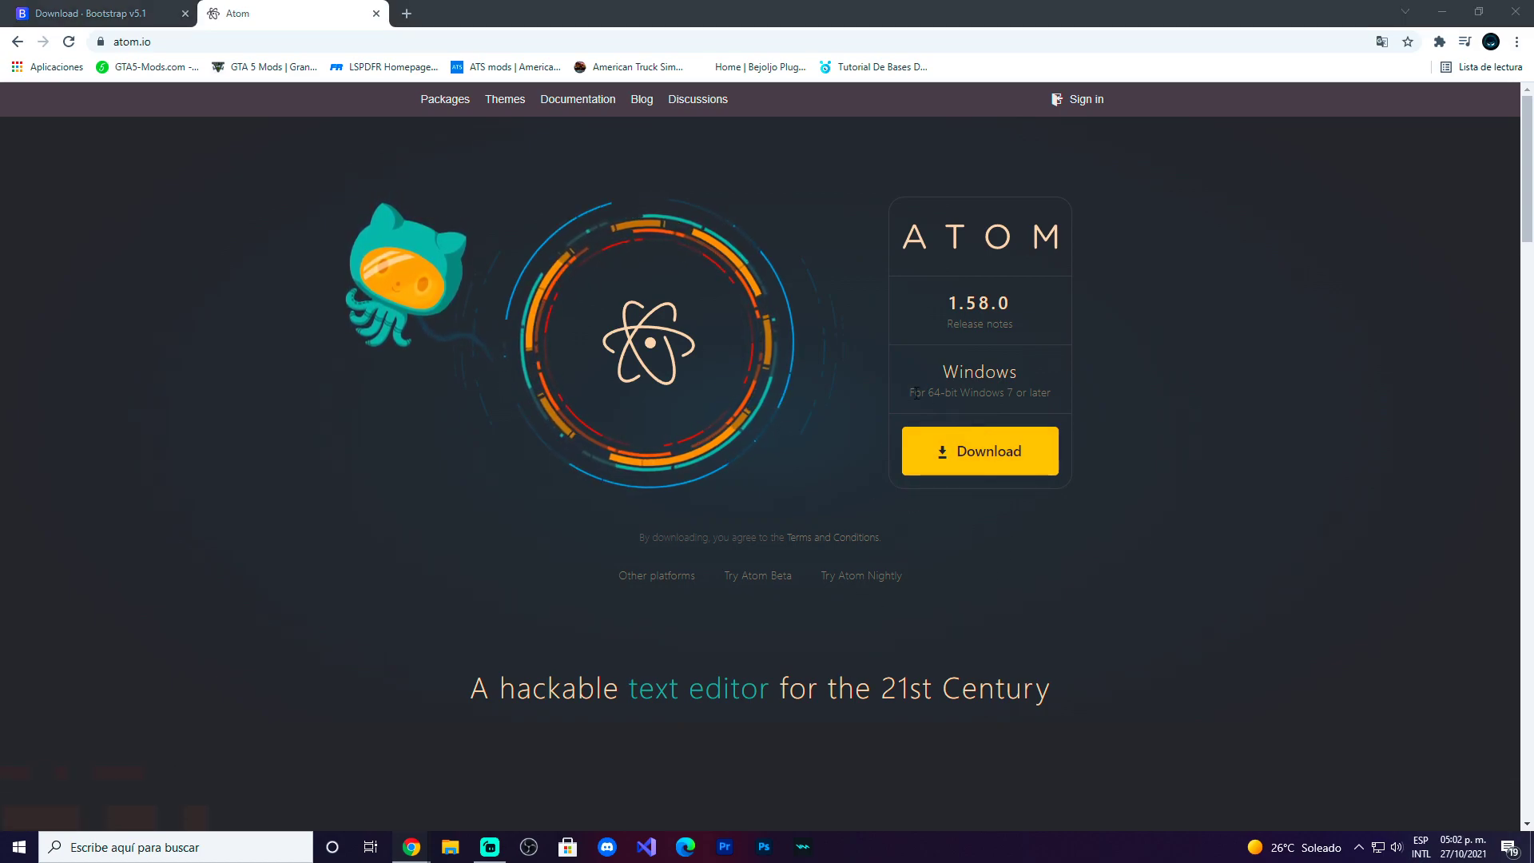
left_click_drag(917, 392, 1029, 393)
left_click(1021, 395)
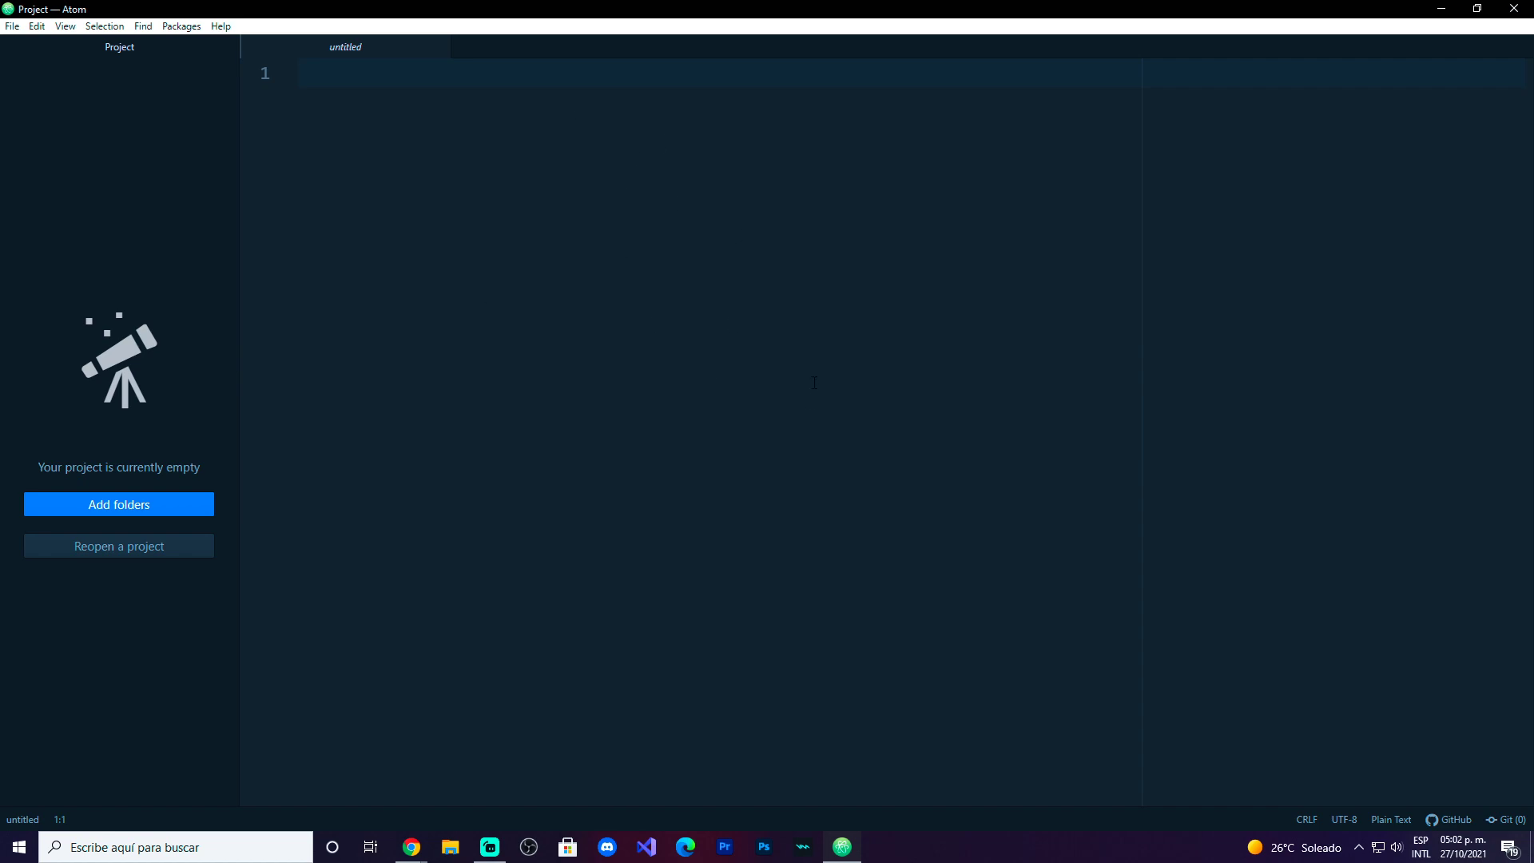
Write "HOLA ATOM!" in Atom's untitled file and minimize the editor window
left_click_drag(677, 13, 738, 4)
left_click(652, 272)
type("HOLA ATOM!")
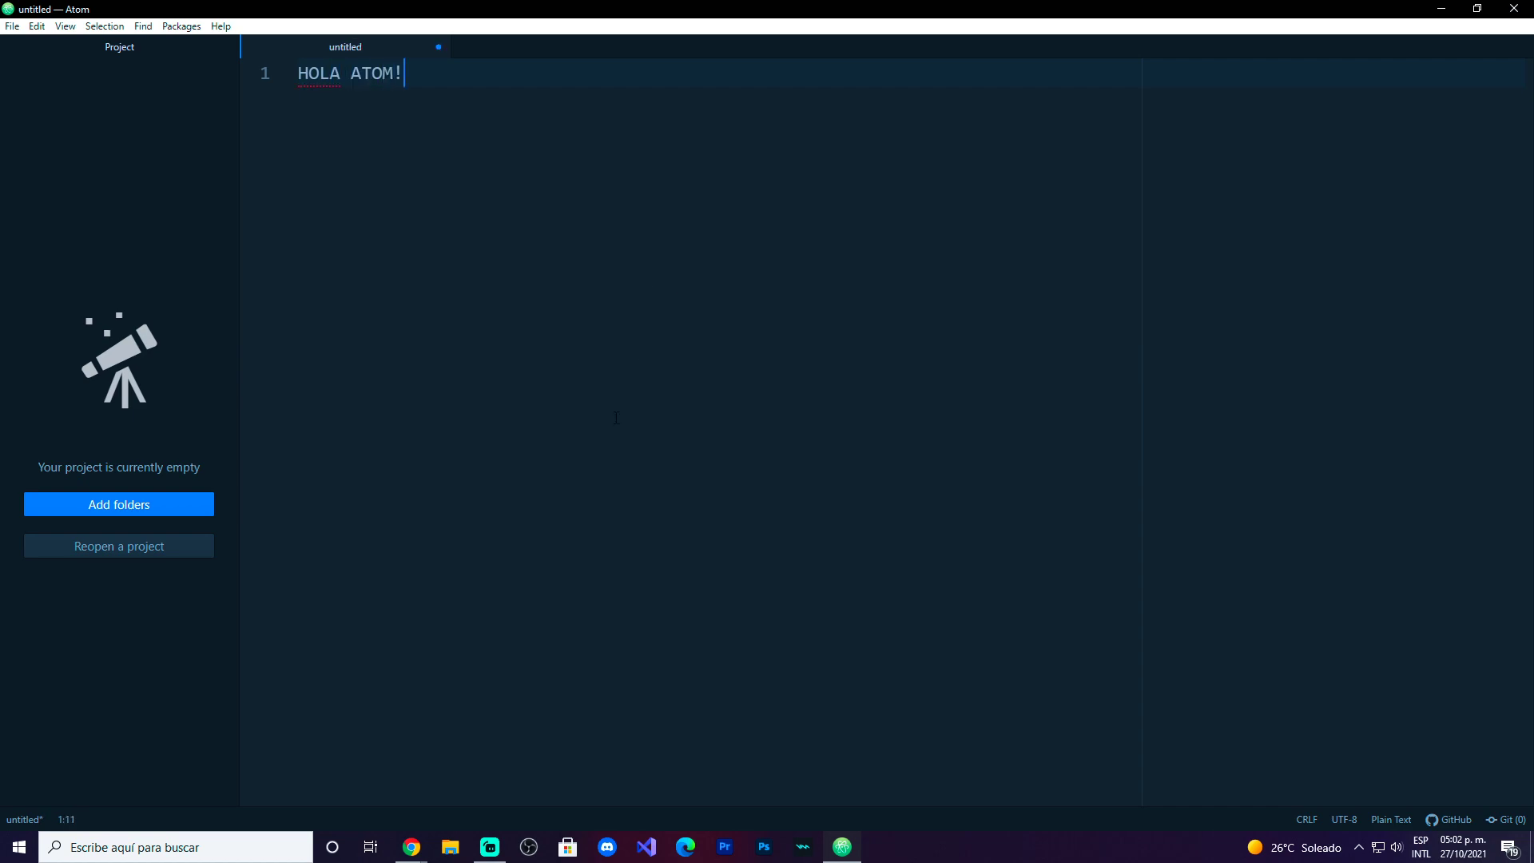
left_click(1441, 8)
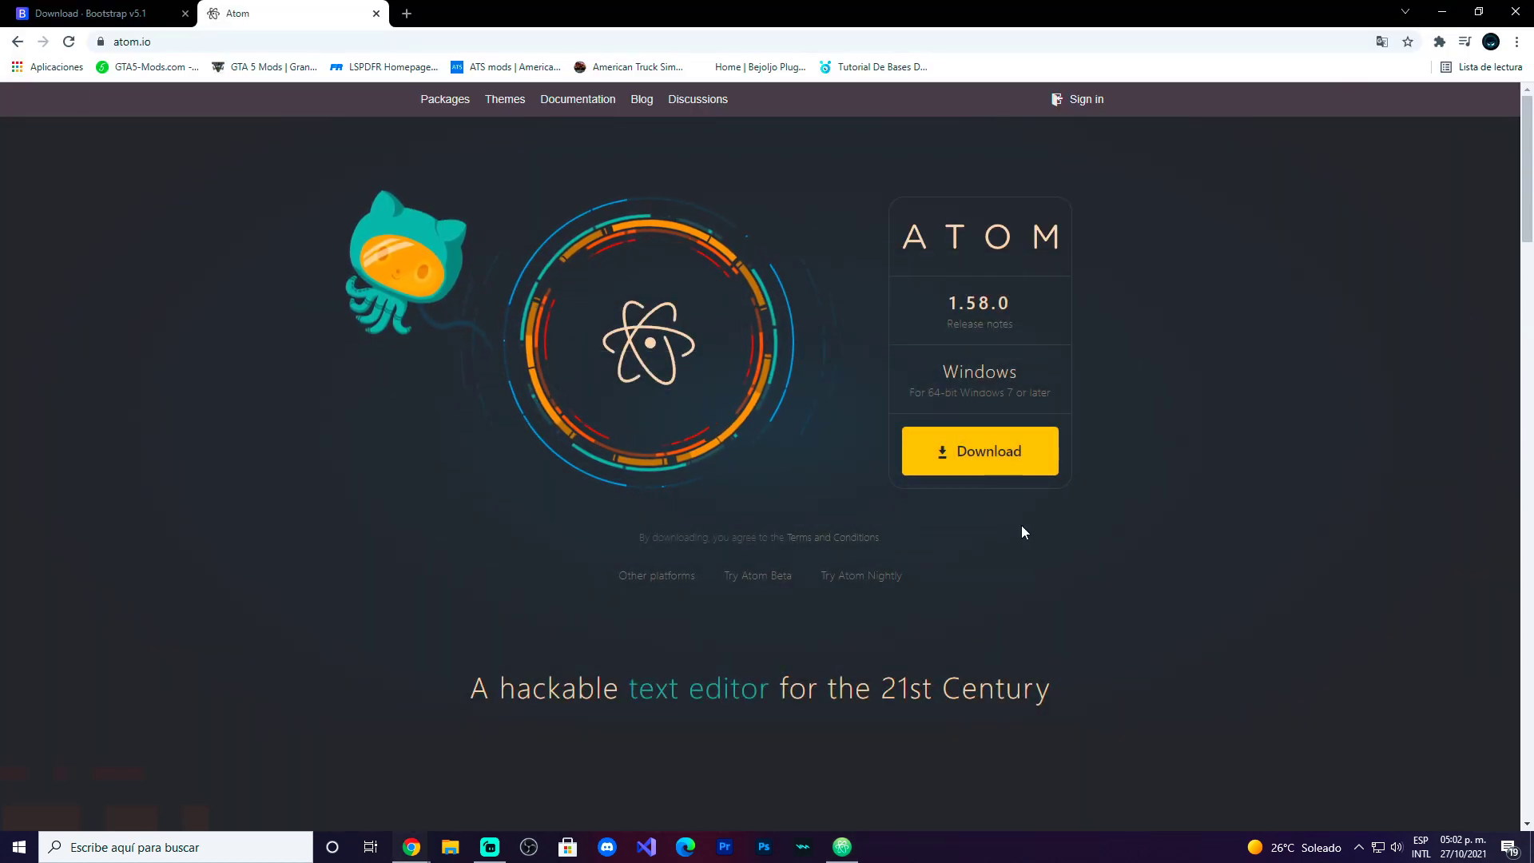
Search for sublime text in a new browser tab, open sublimetext.com and look over its home page
left_click(407, 14)
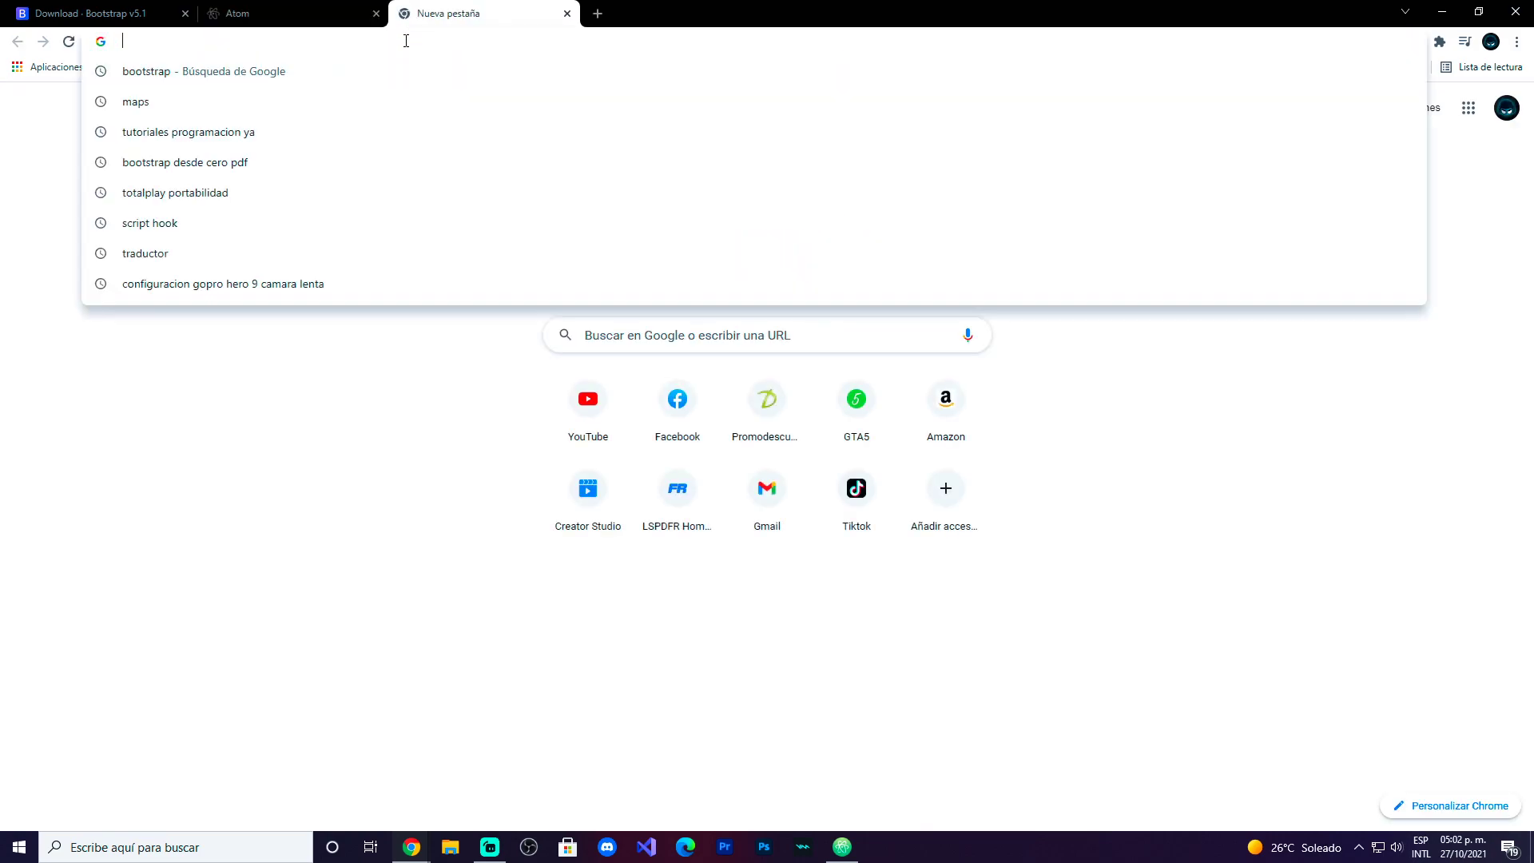
type("SUBLIM")
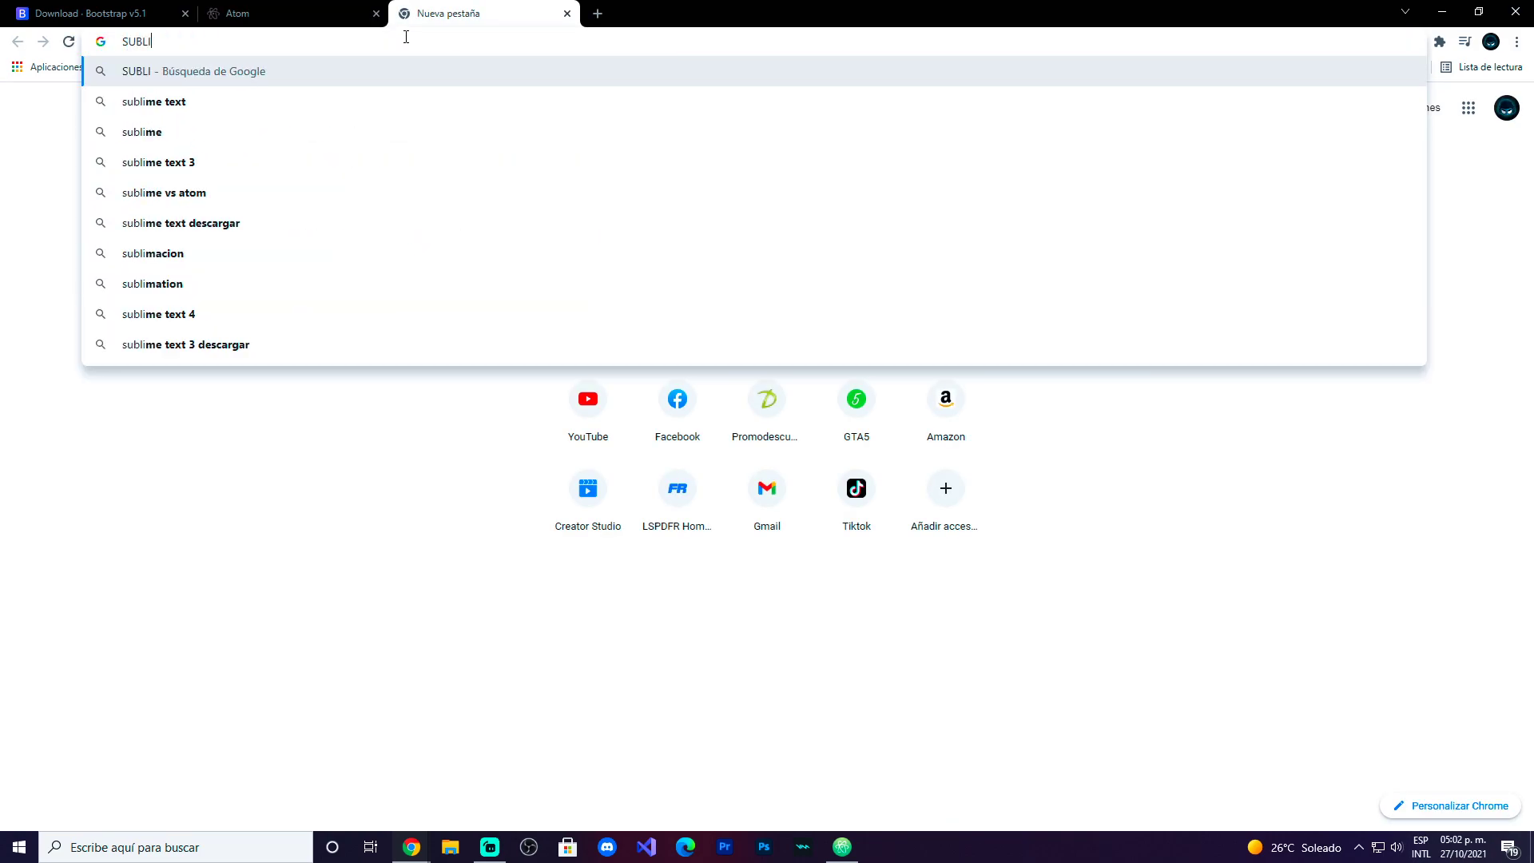
left_click(240, 131)
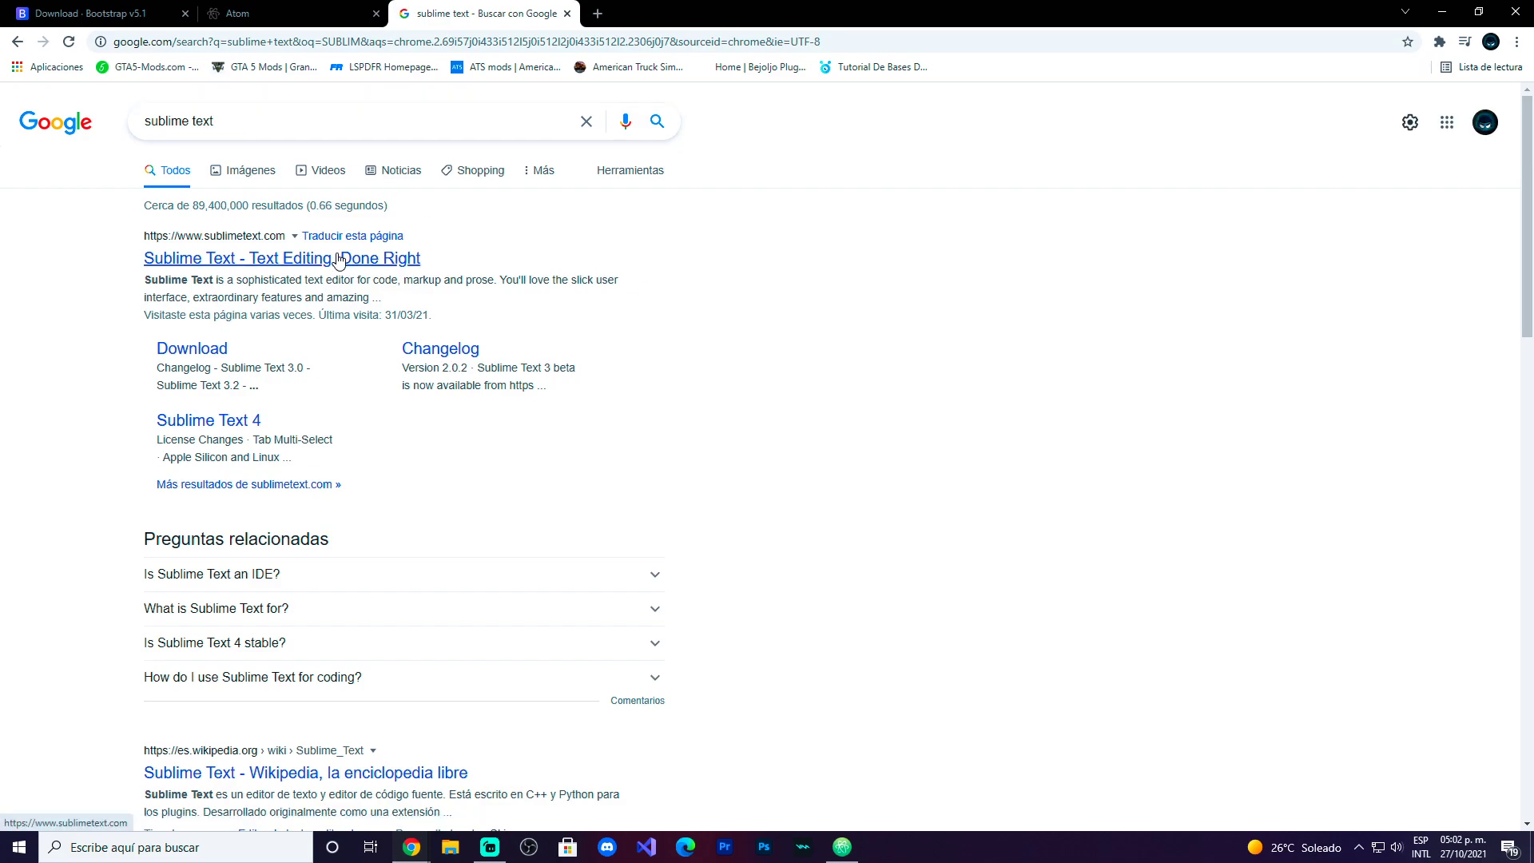
left_click(330, 257)
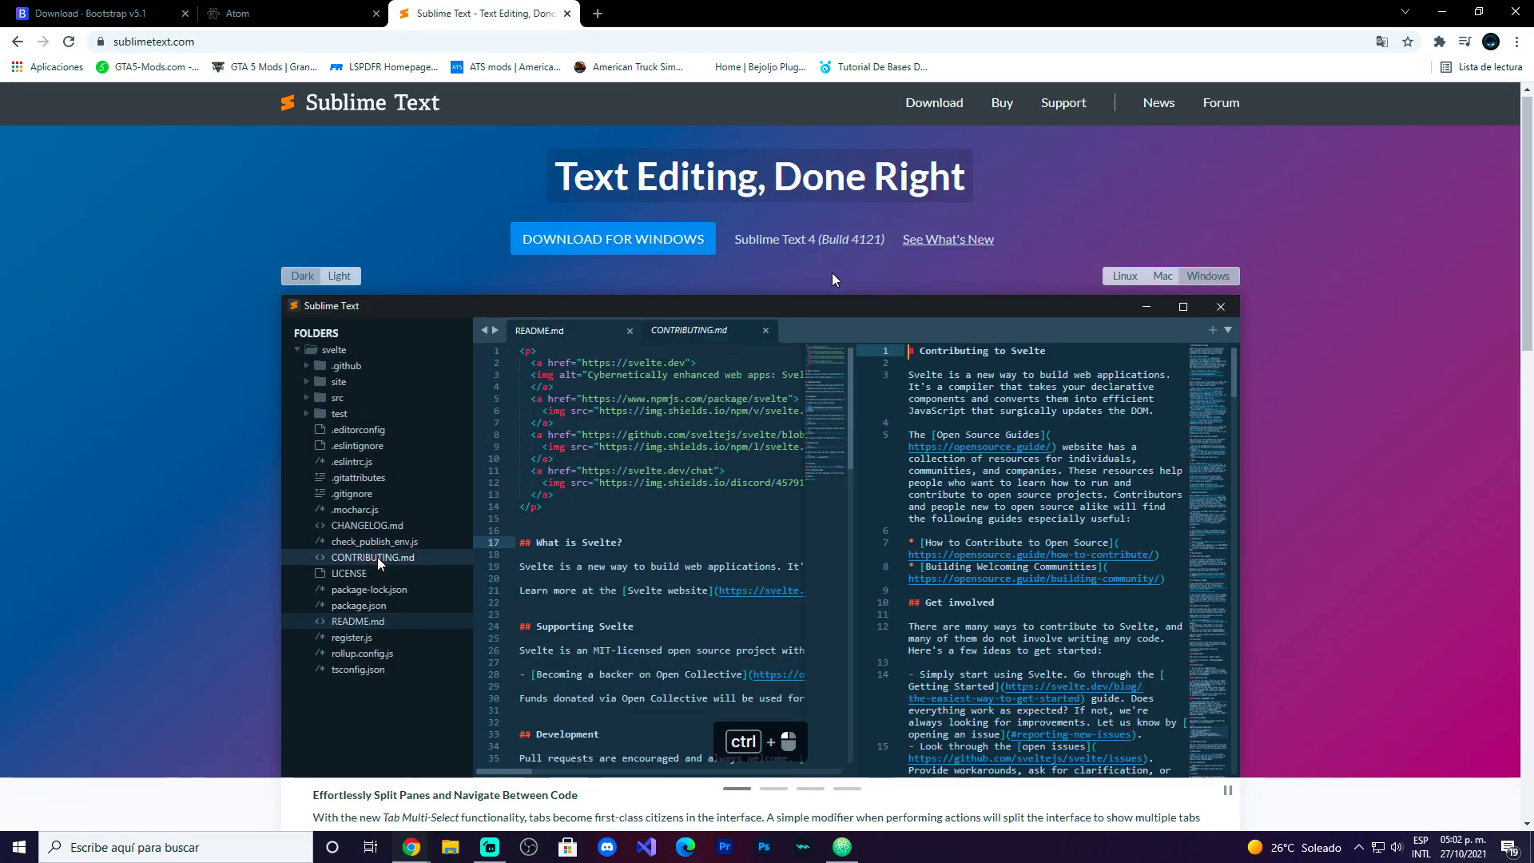
scroll(833, 279, "down", 4)
scroll(832, 279, "up", 4)
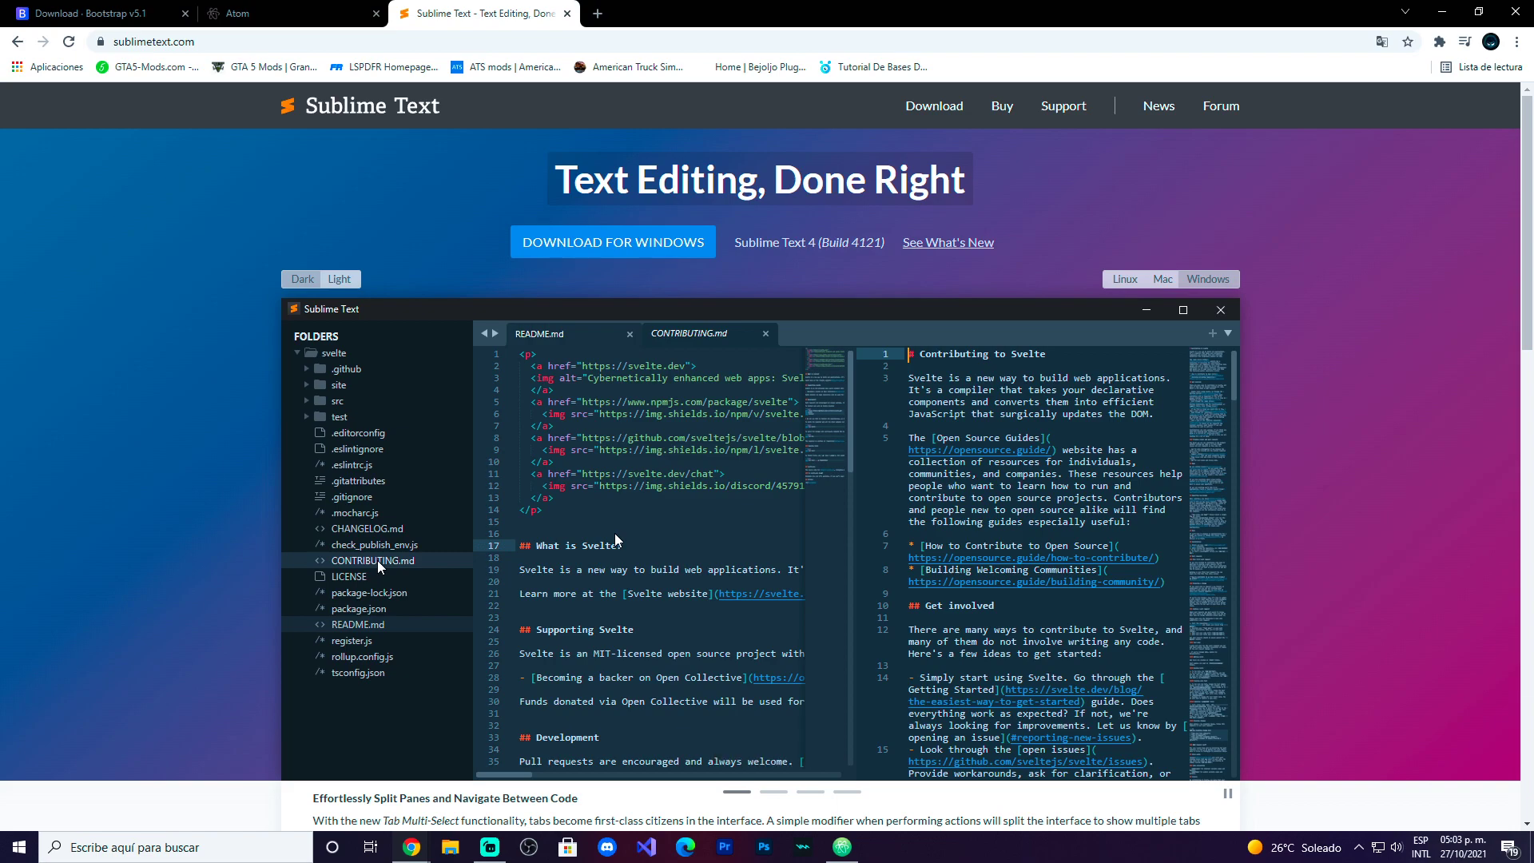
Search for visual studio code in a new browser tab and open code.visualstudio.com
left_click(597, 14)
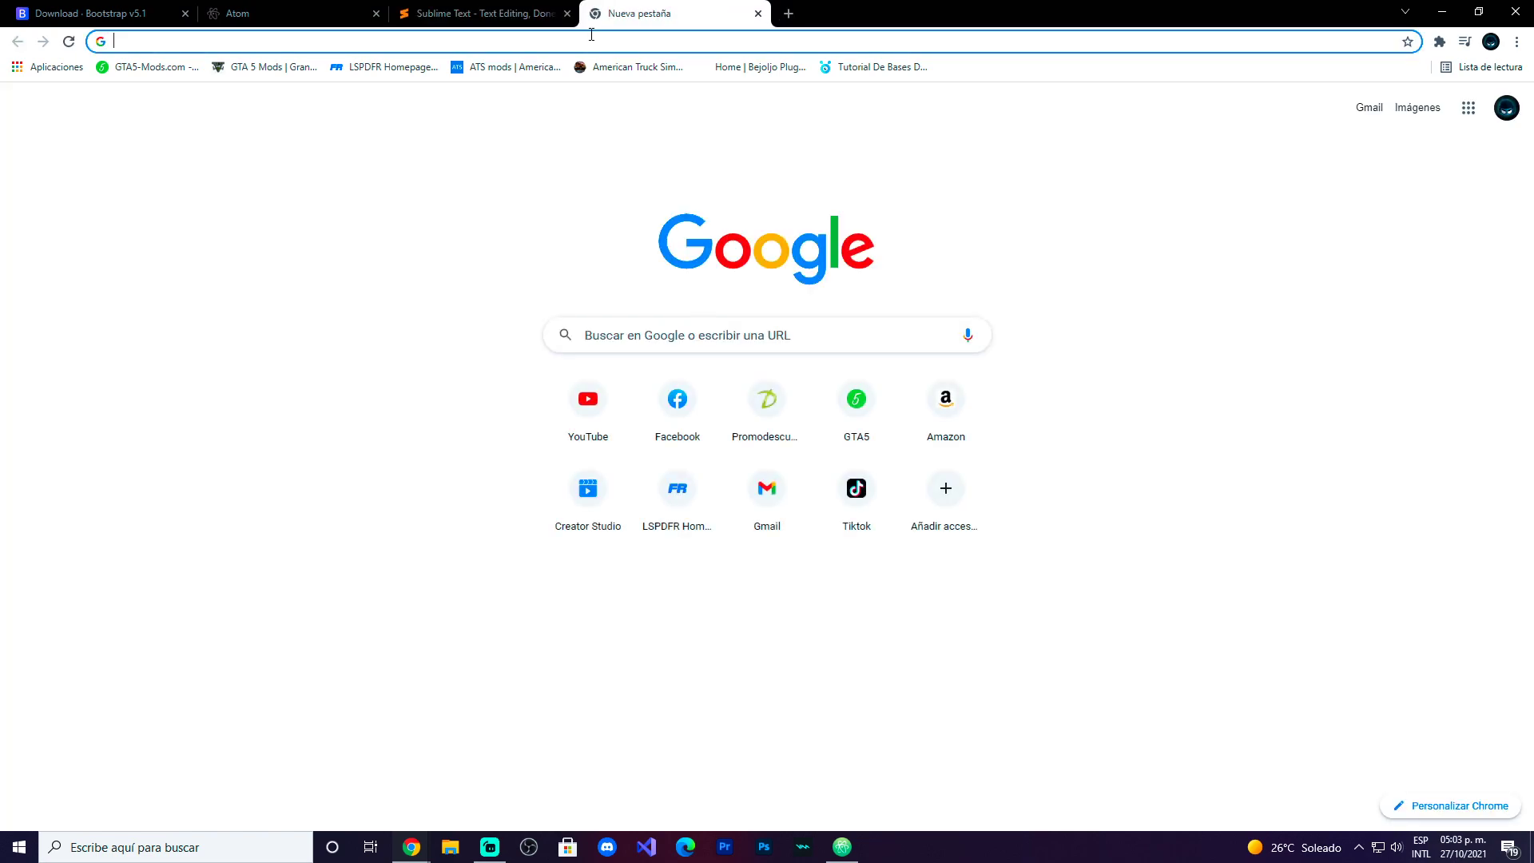
type("VIS")
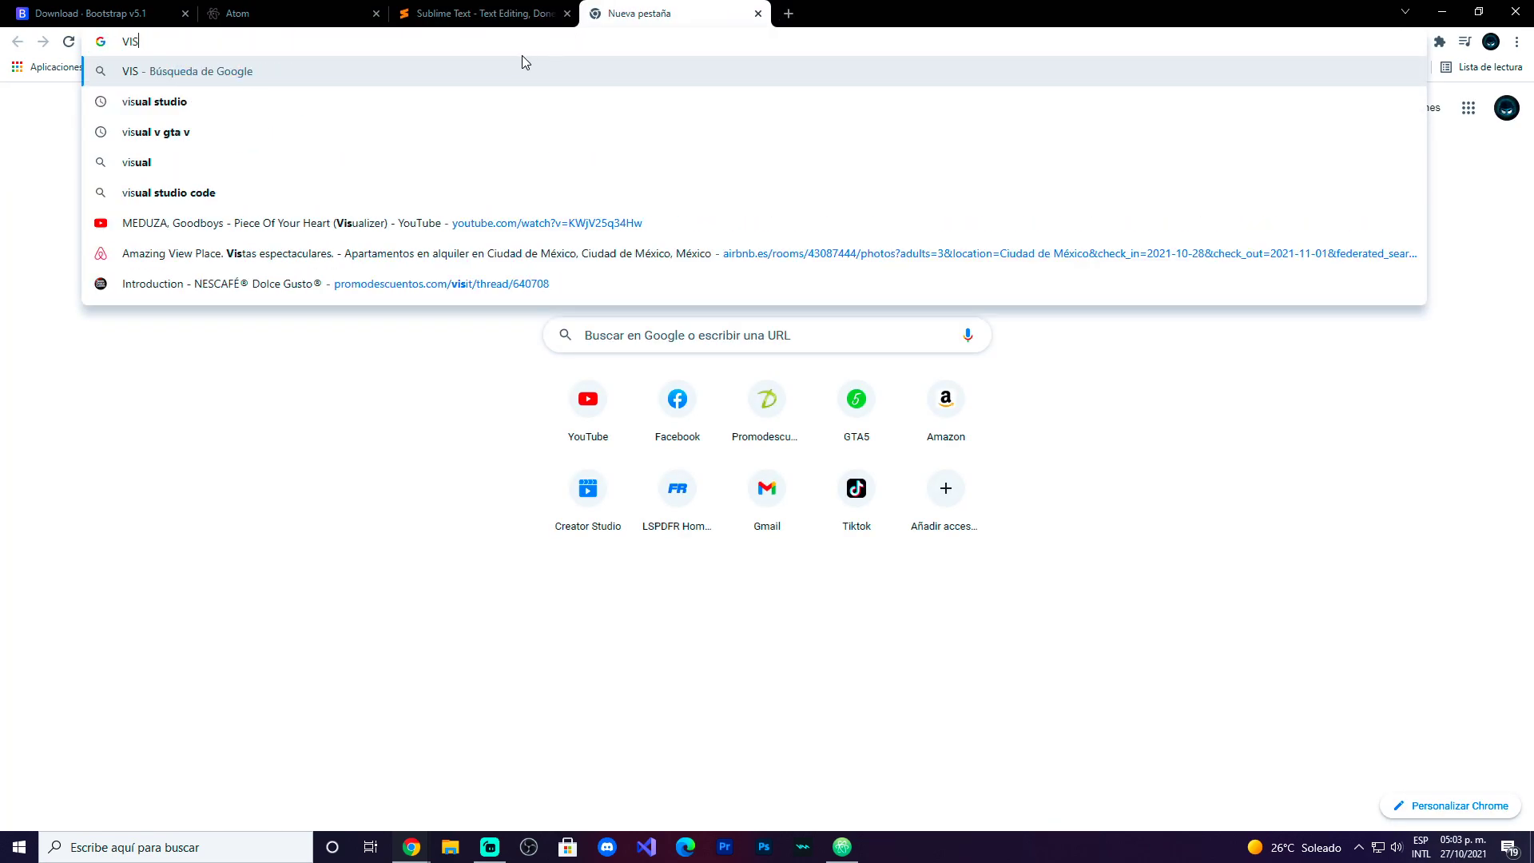
key("Down")
type("CO")
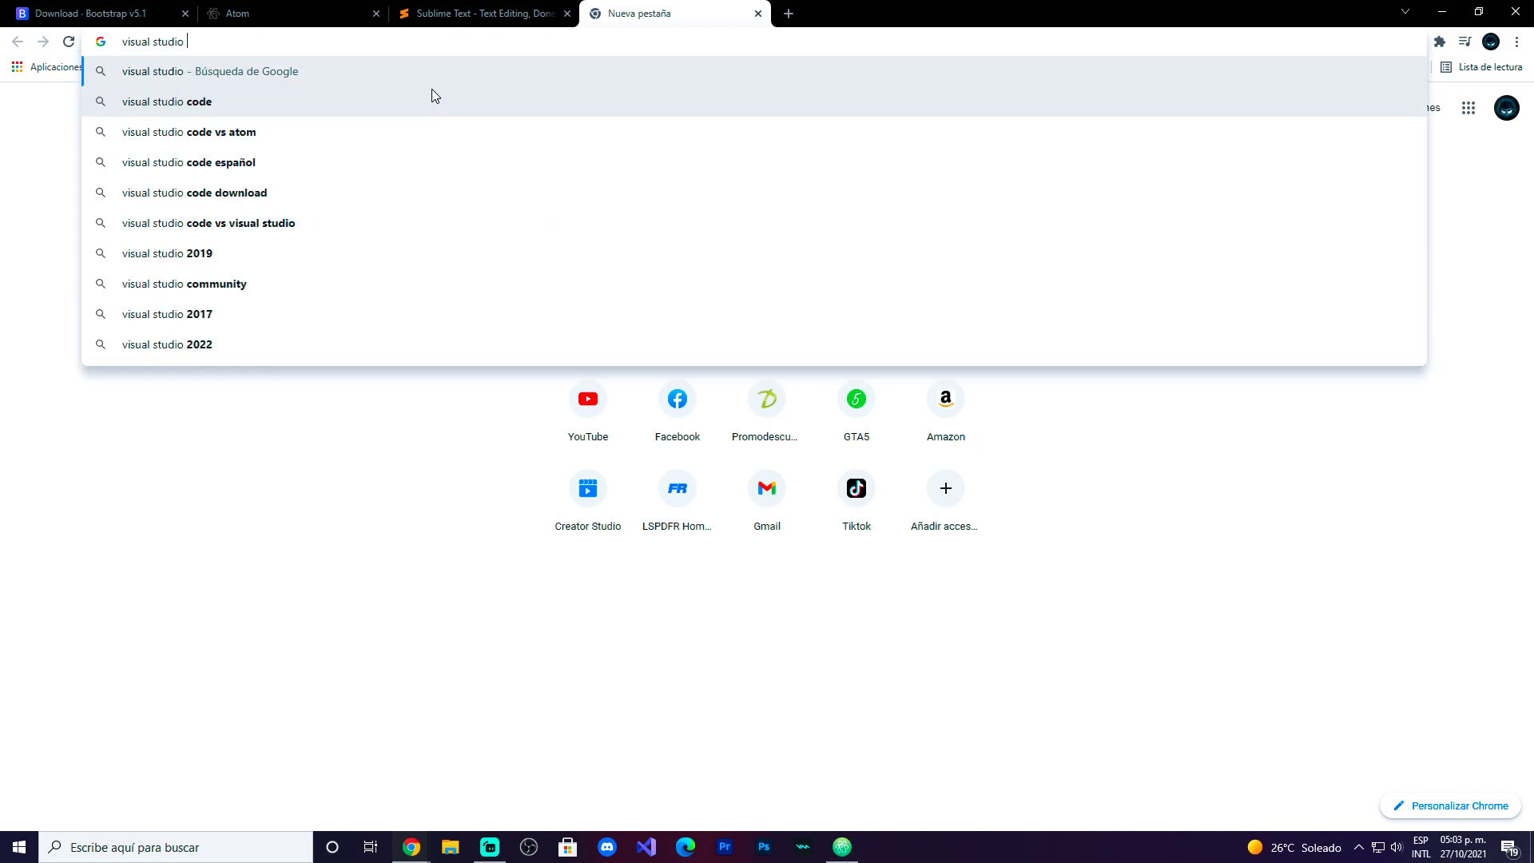
key("Return")
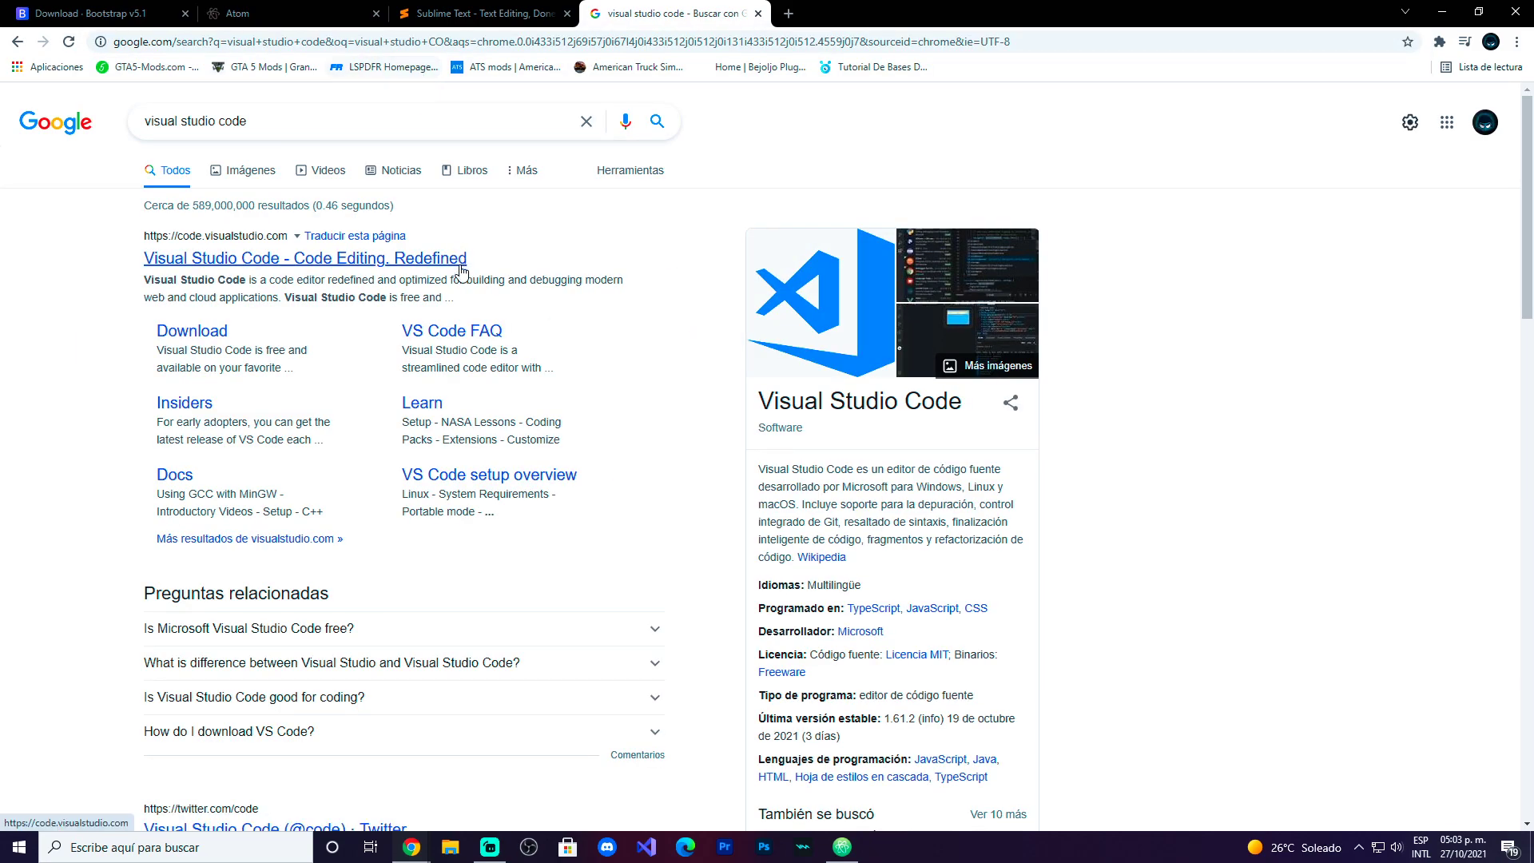
left_click(315, 260)
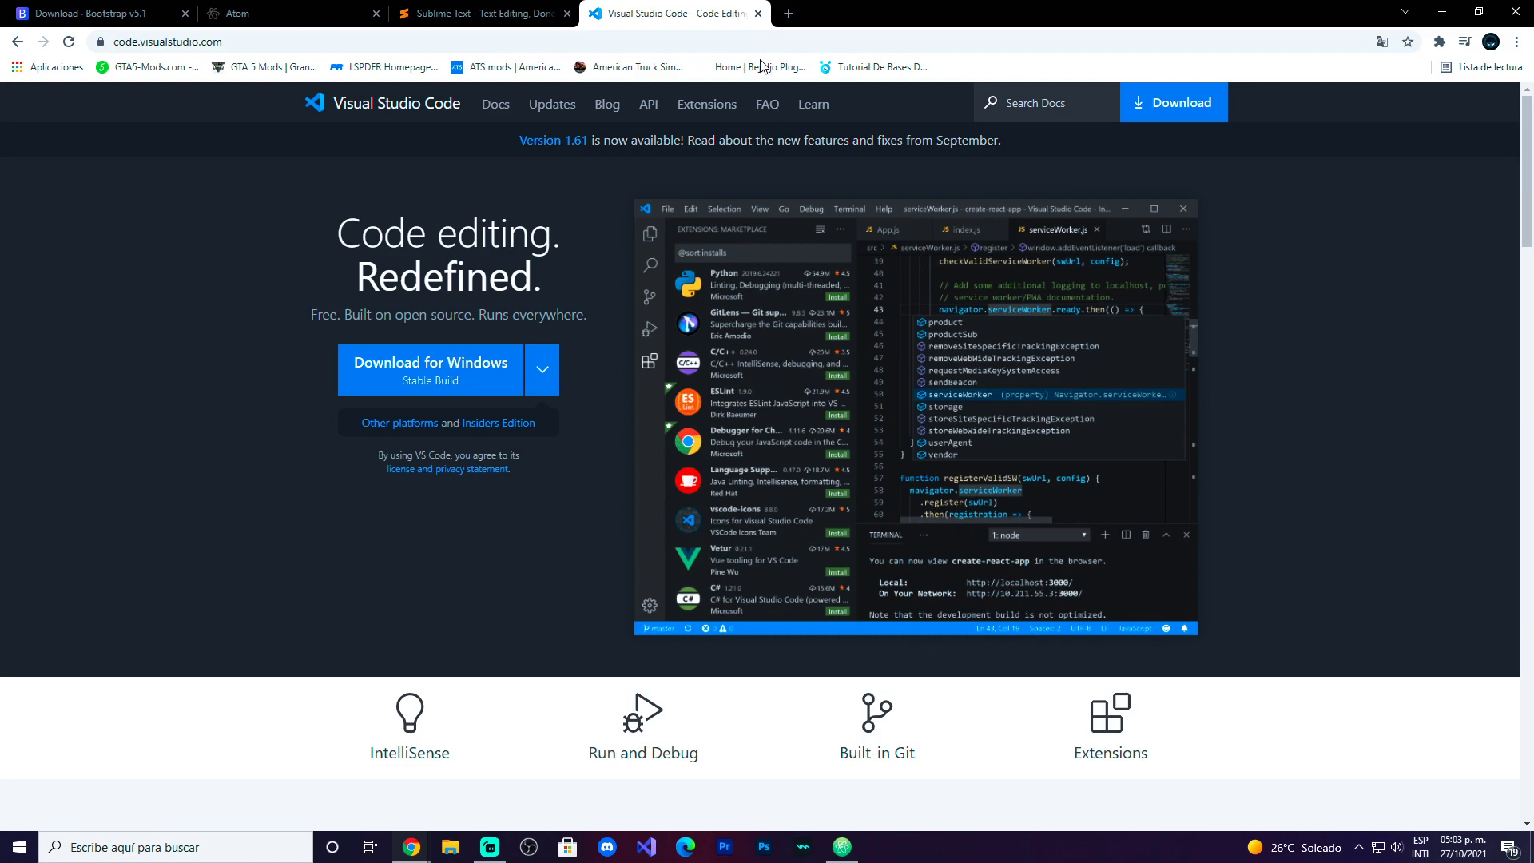
Search for notepad++ in a new browser tab and open the Downloads page of notepad-plus-plus.org
left_click(788, 12)
type("NOTE")
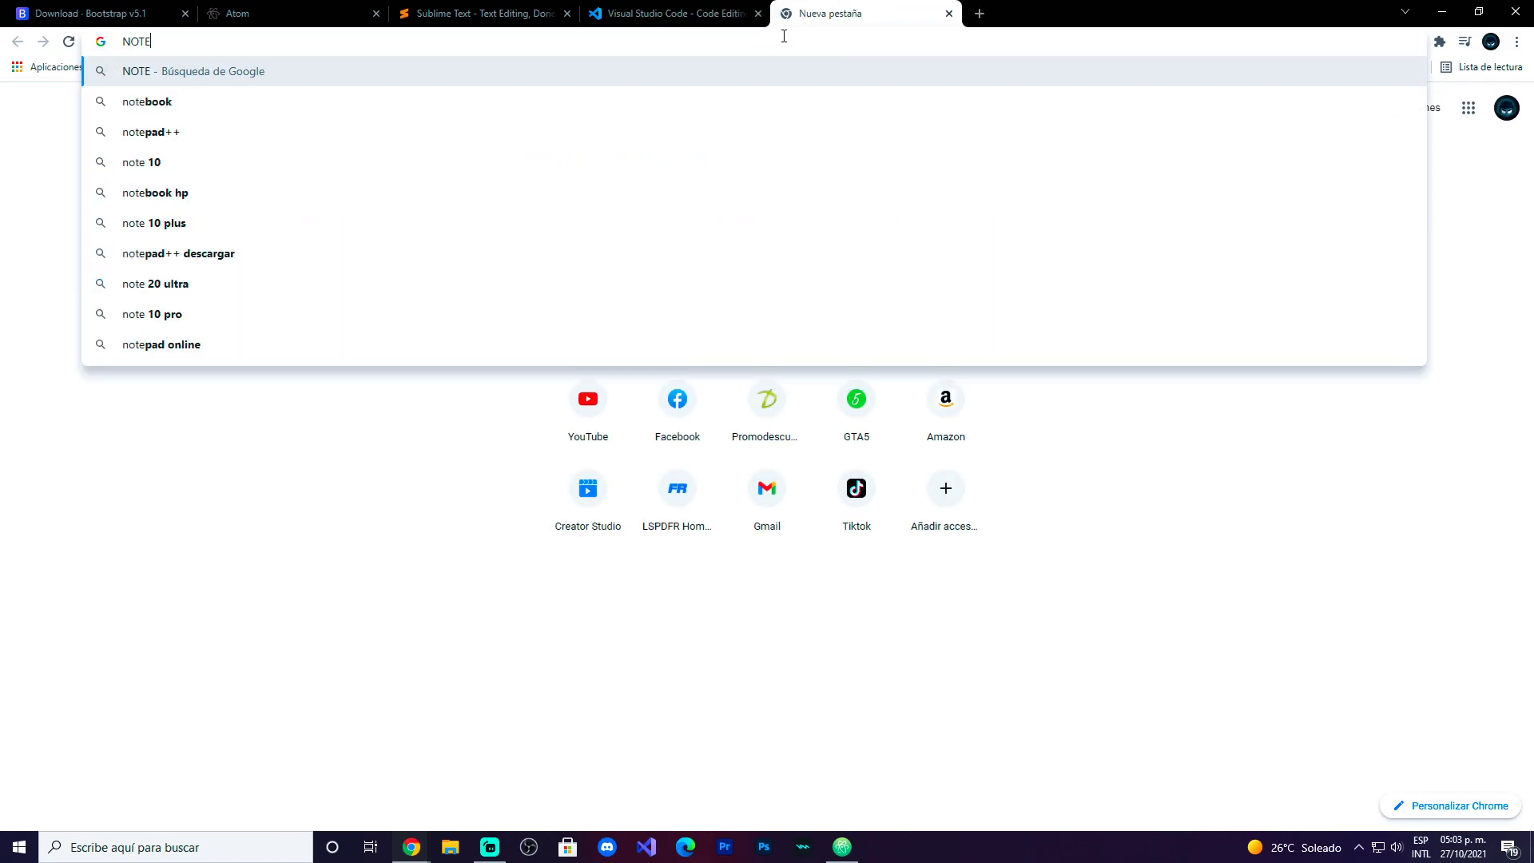
left_click(559, 132)
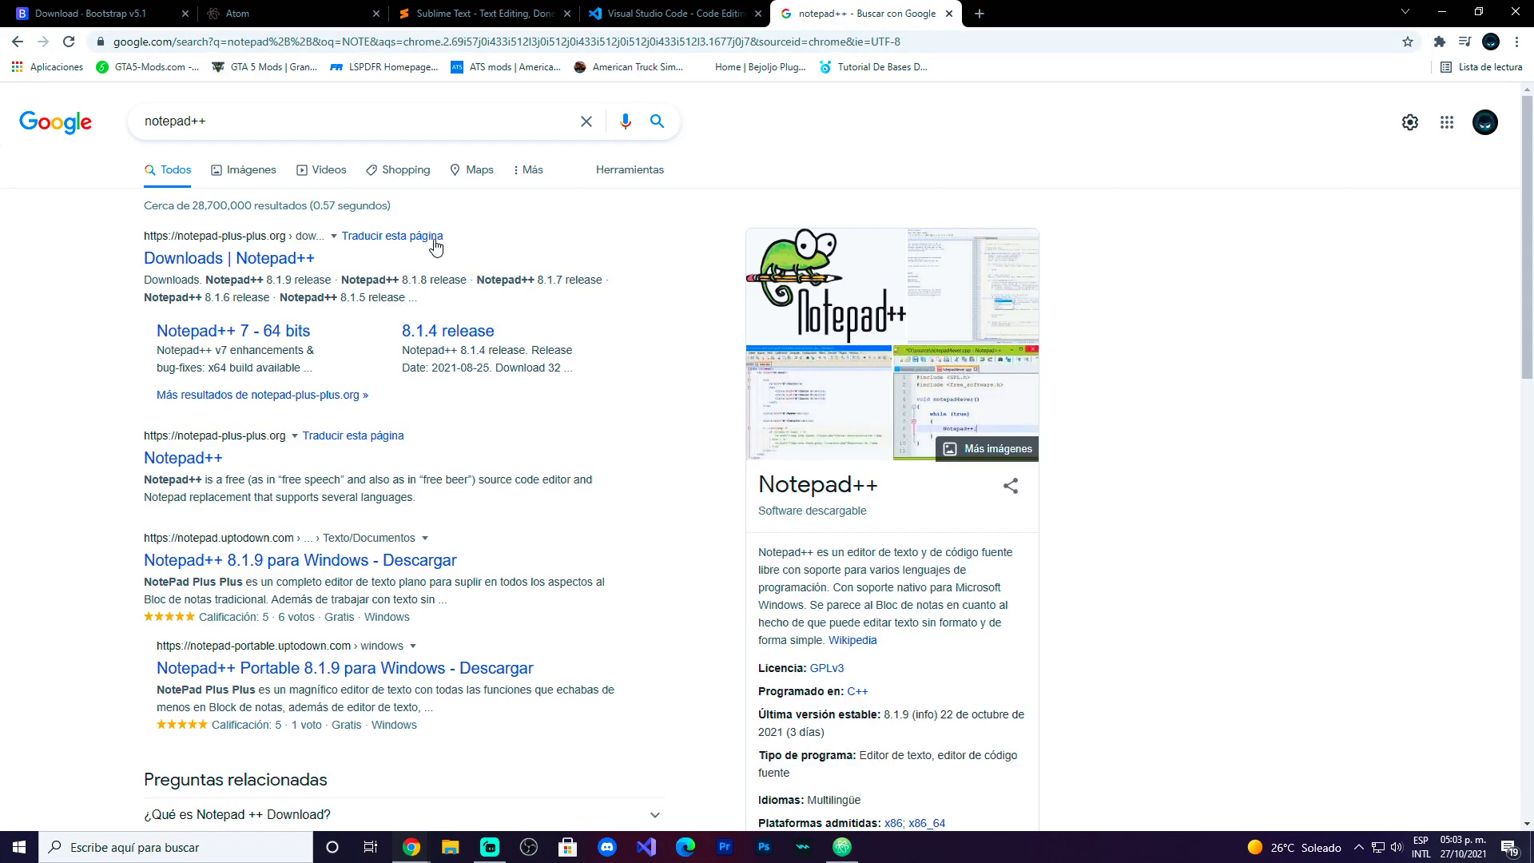
left_click(270, 262)
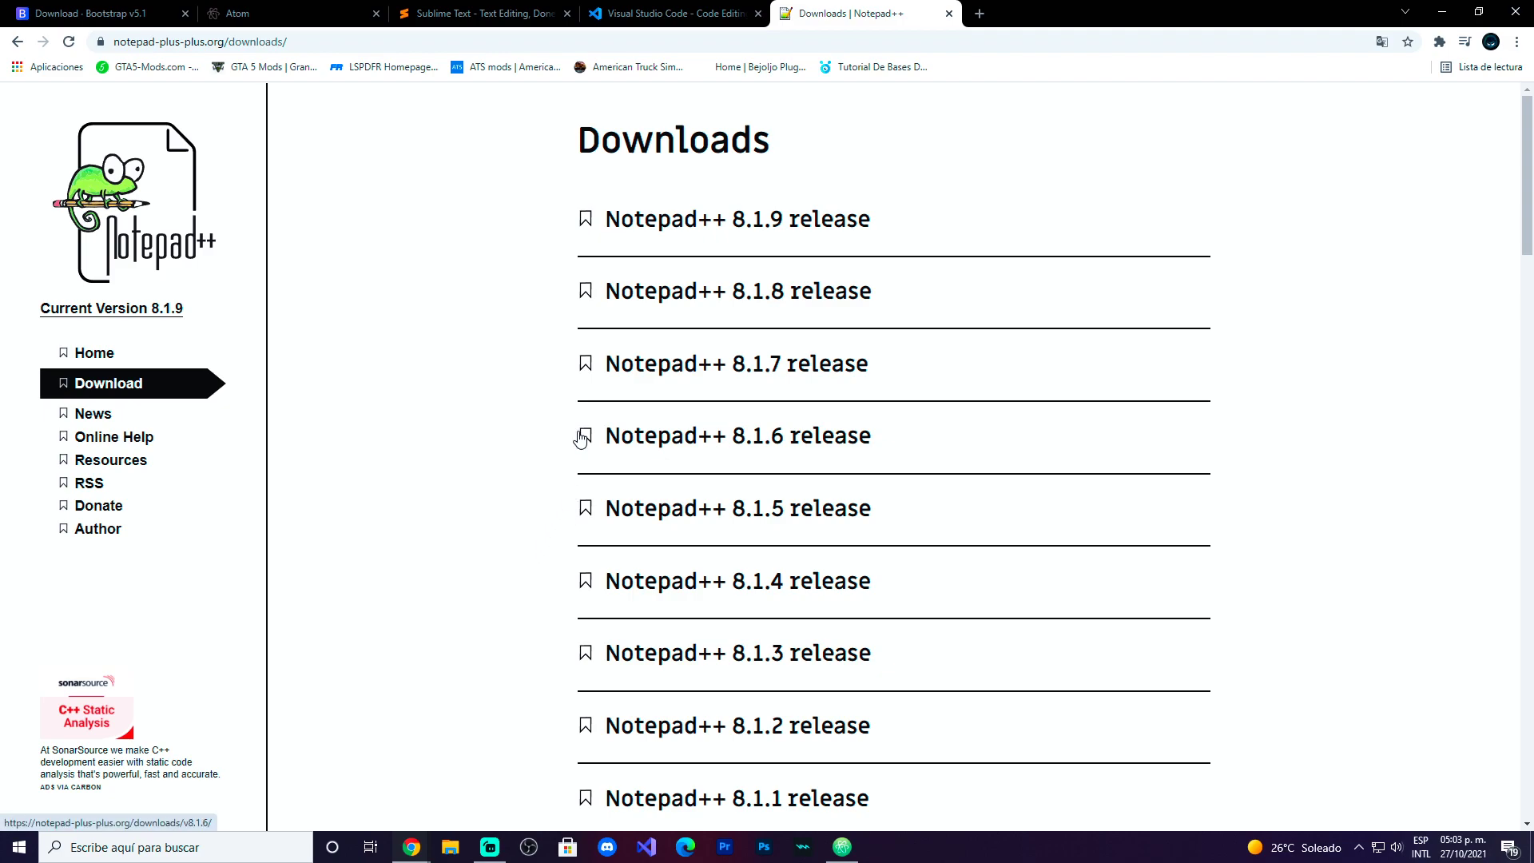
left_click(624, 17)
left_click(551, 16)
left_click(878, 18)
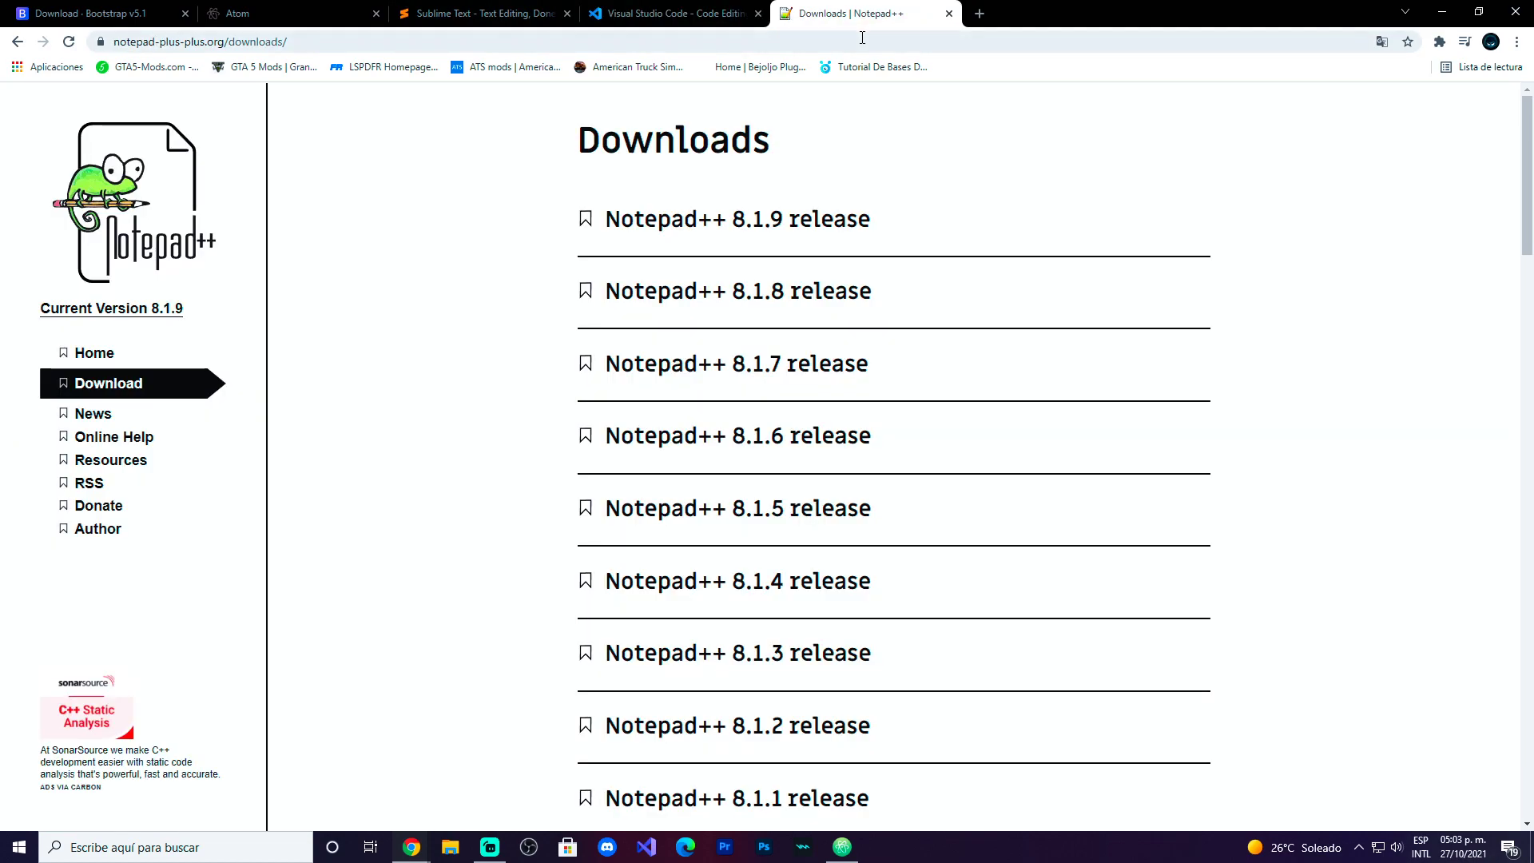
Open Windows Bloc de notas to show its blank document, reposition its window and close it
key("super")
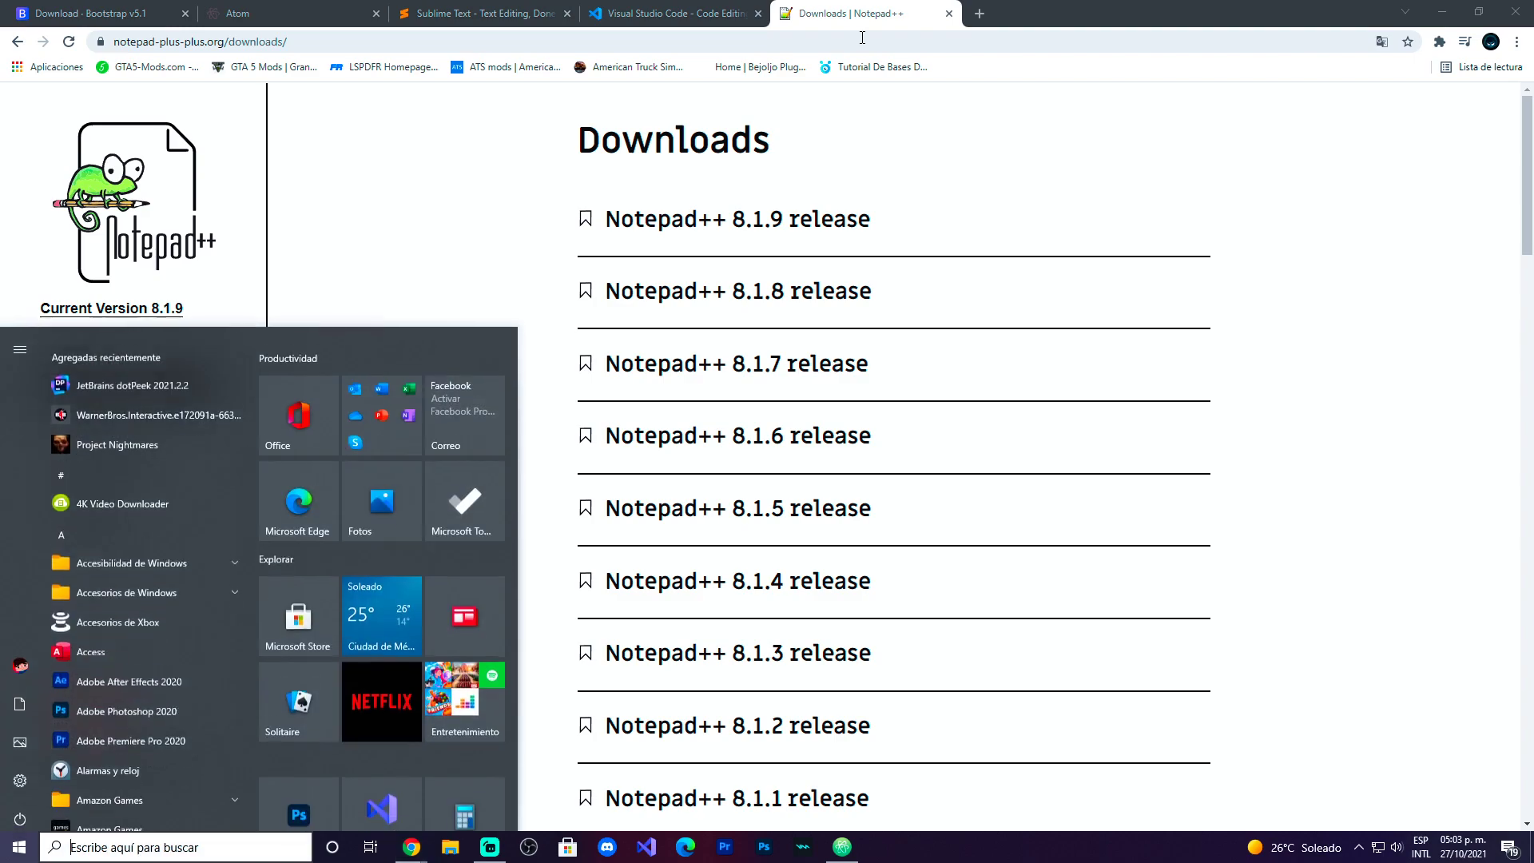
type("BLOC")
key("Return")
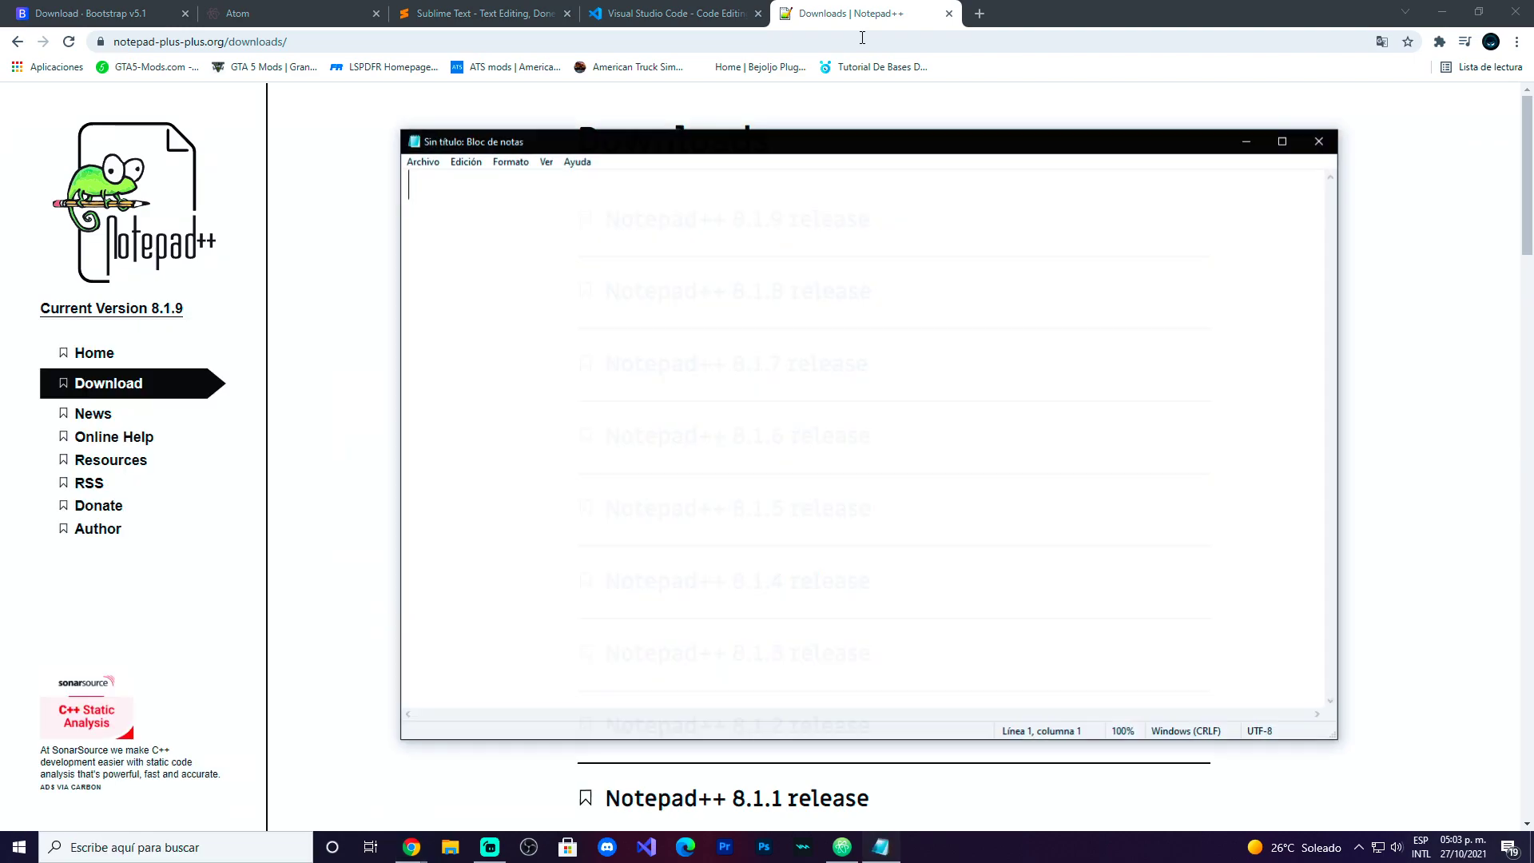
left_click_drag(819, 145, 745, 121)
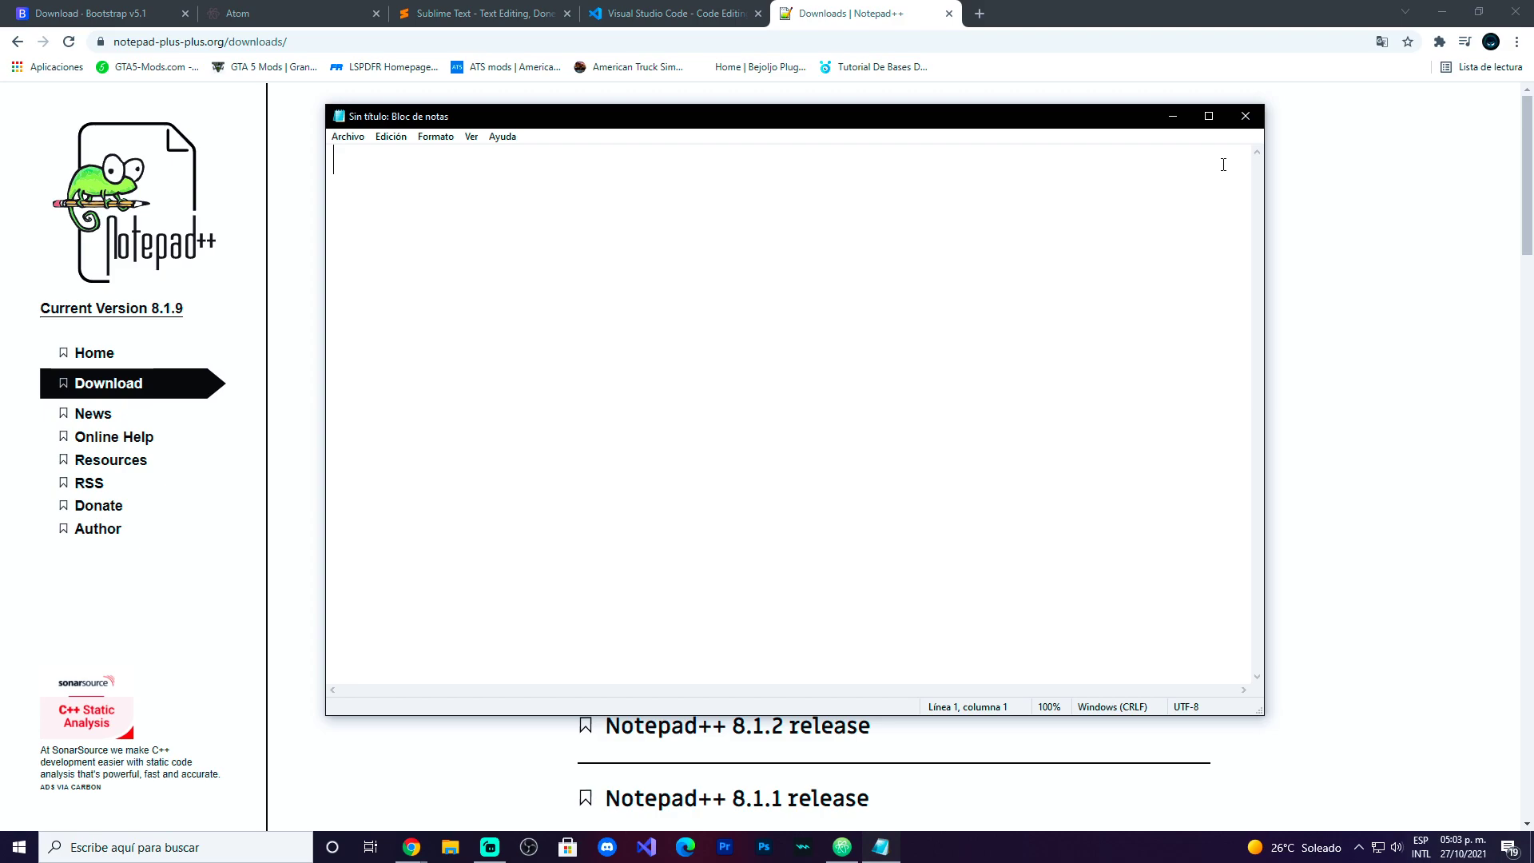
mouse_move(810, 126)
left_mouse_down()
mouse_move(760, 154)
mouse_move(901, 130)
mouse_move(853, 117)
mouse_move(795, 134)
left_mouse_up()
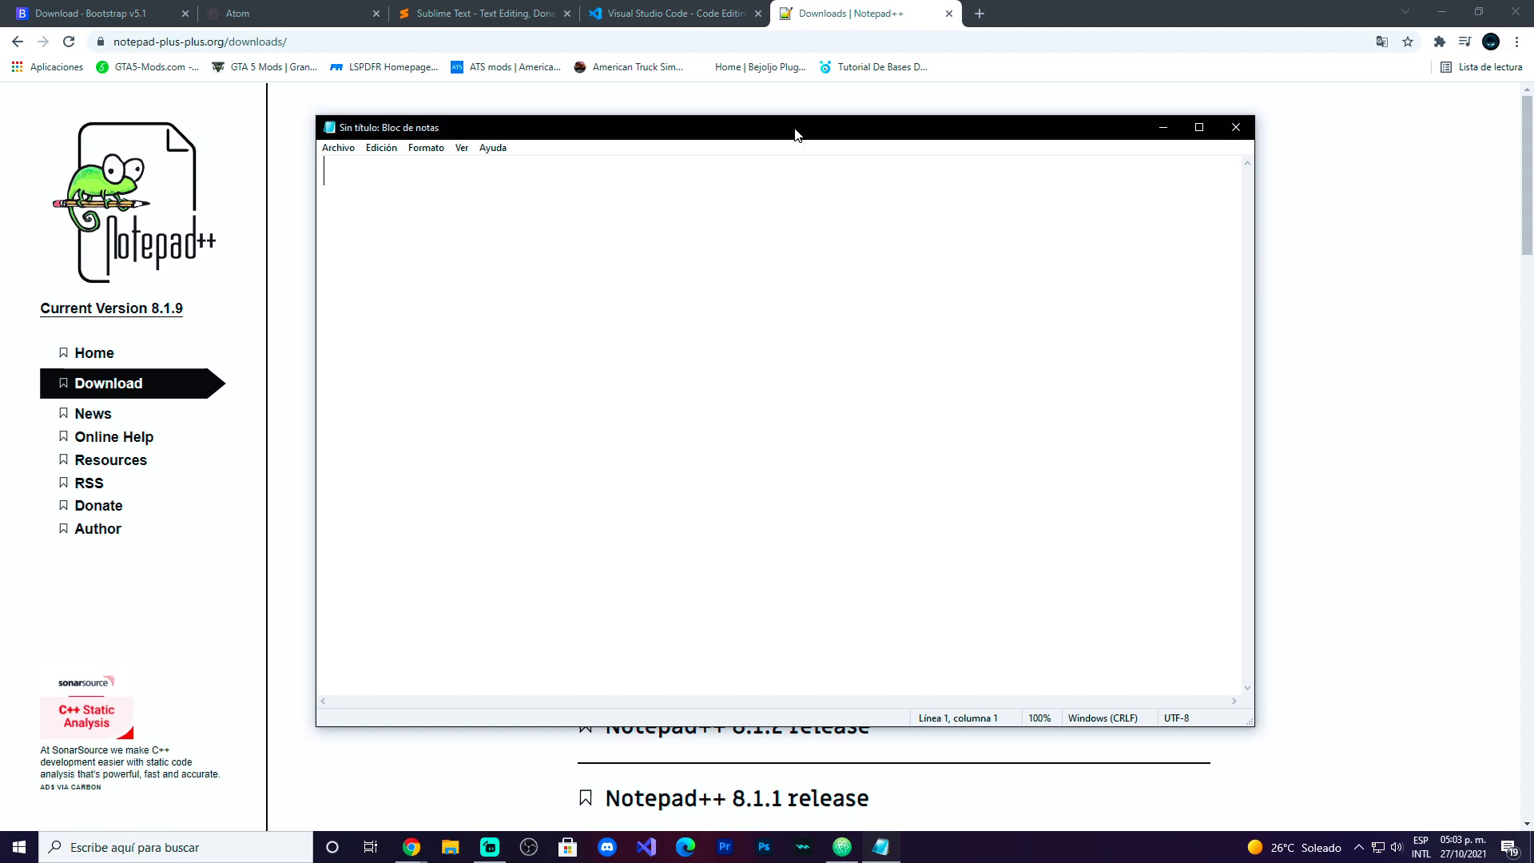
left_click(1236, 127)
Compare the open Atom, Sublime Text and Visual Studio Code home pages
left_click(276, 23)
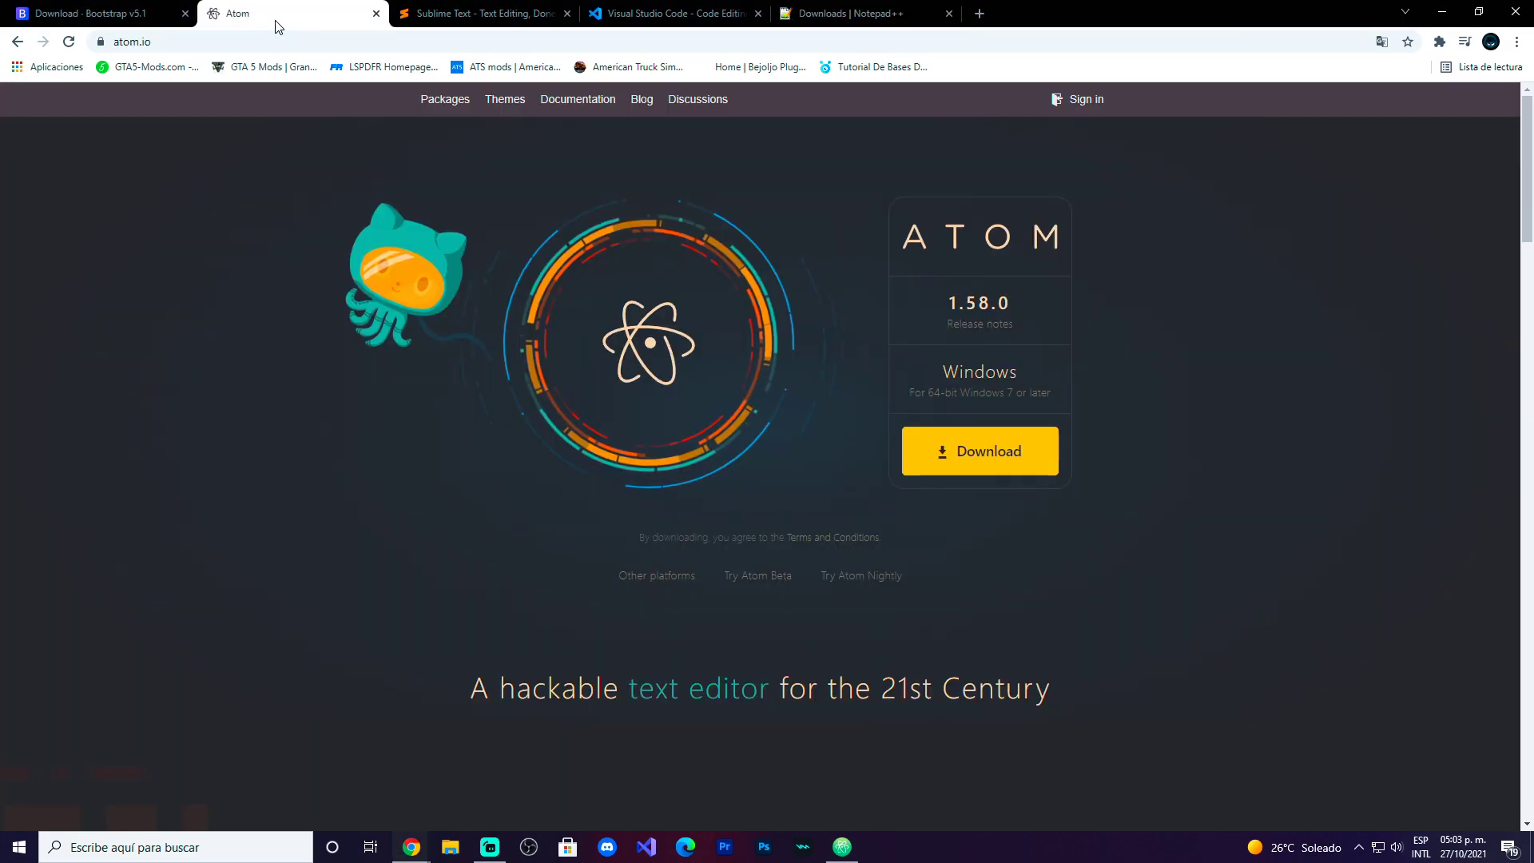
left_click(489, 16)
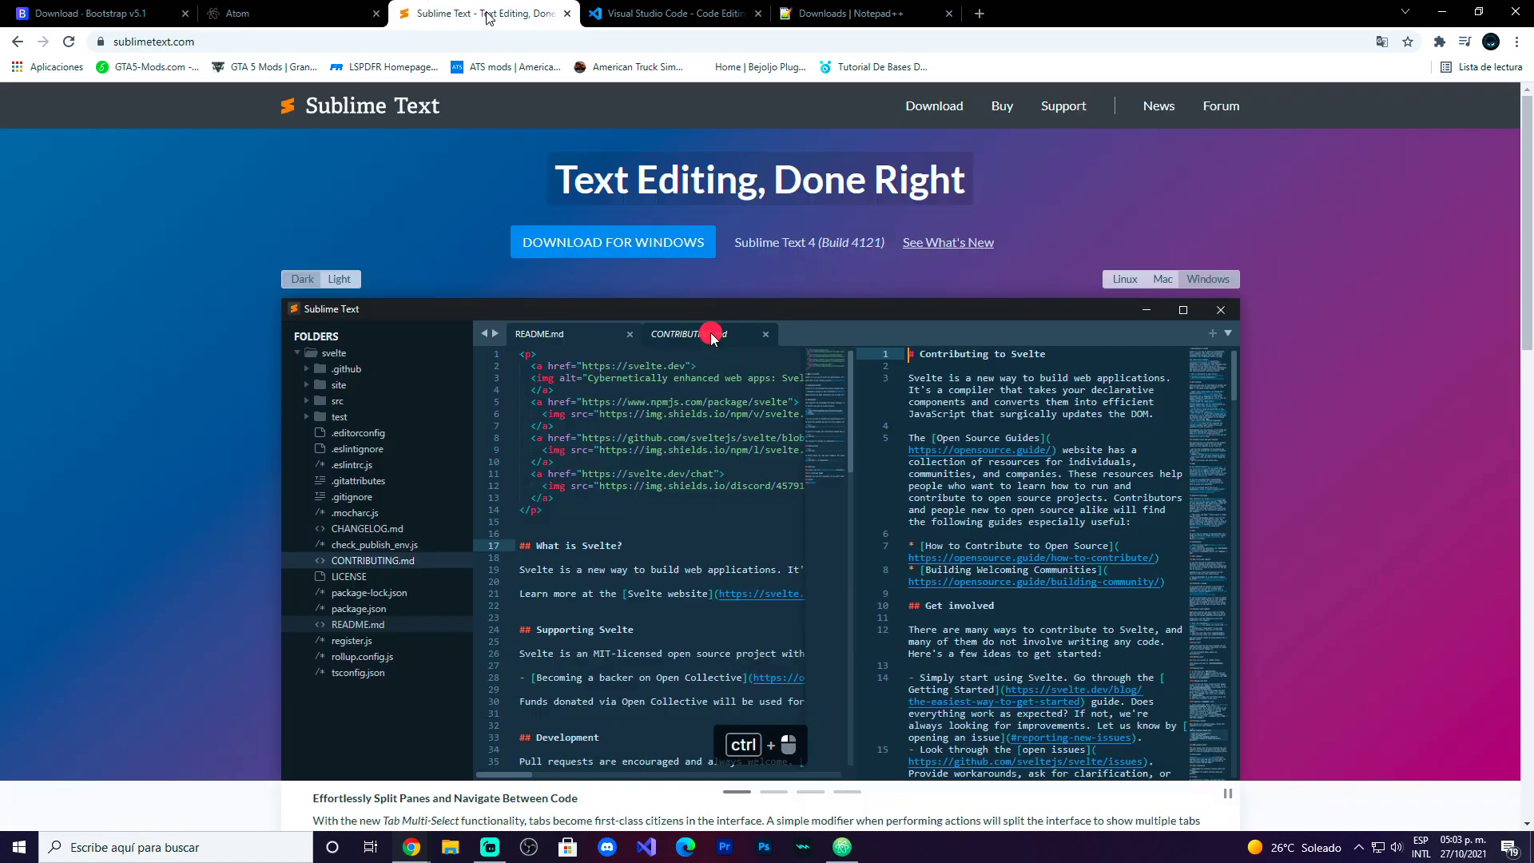
left_click(672, 18)
left_click(501, 16)
left_click(643, 20)
left_click(449, 18)
key("ctrl+shift+Tab")
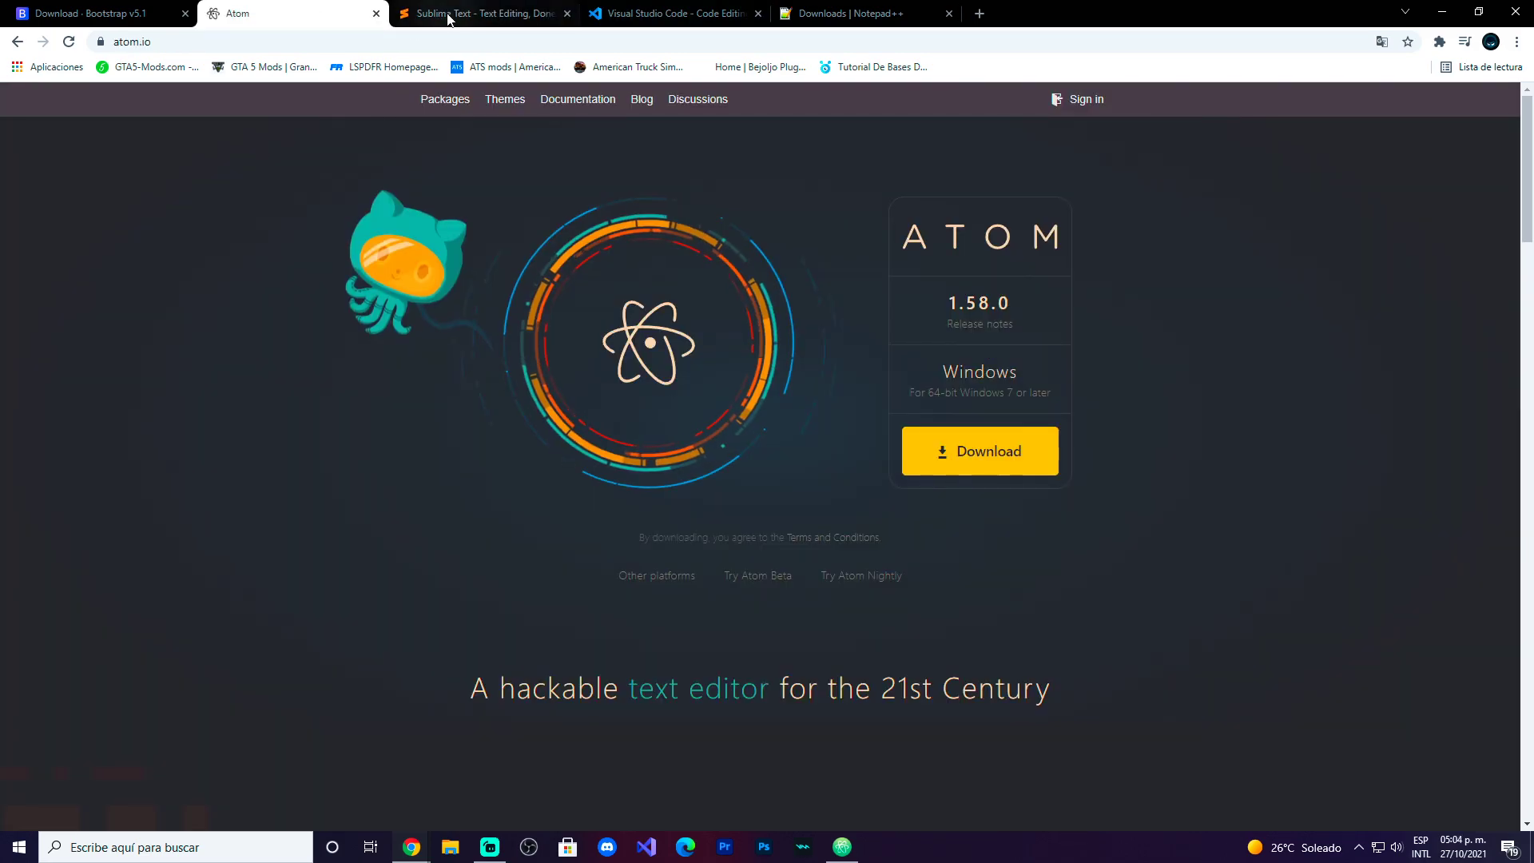
left_click(448, 18)
left_click(676, 14)
left_click(496, 14)
left_click(679, 15)
left_click(521, 15)
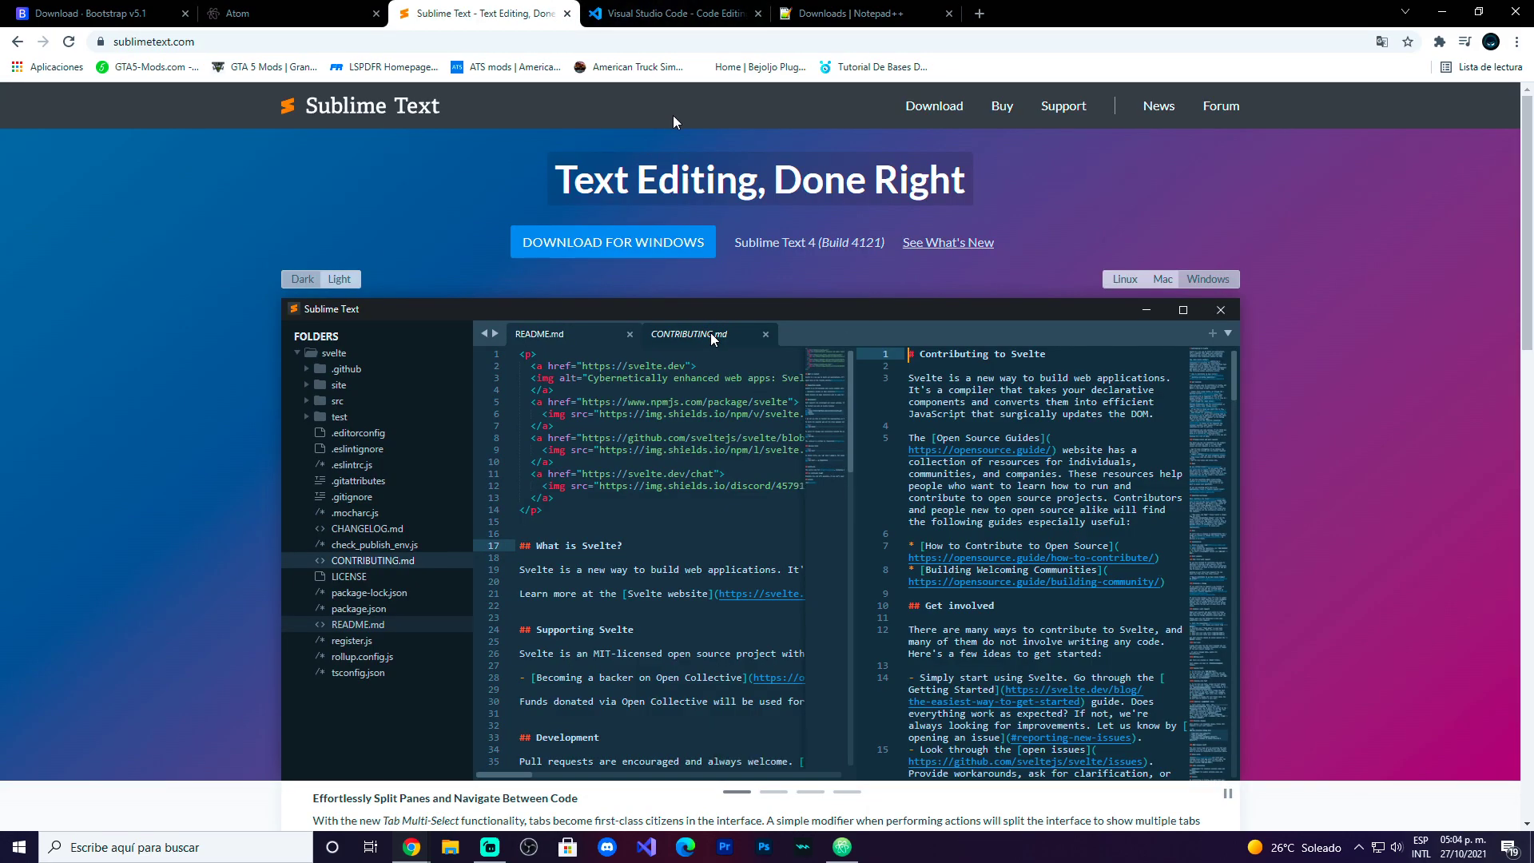
Download the Visual Studio Code installer for Windows from code.visualstudio.com, run it and minimize the browser
left_click(685, 24)
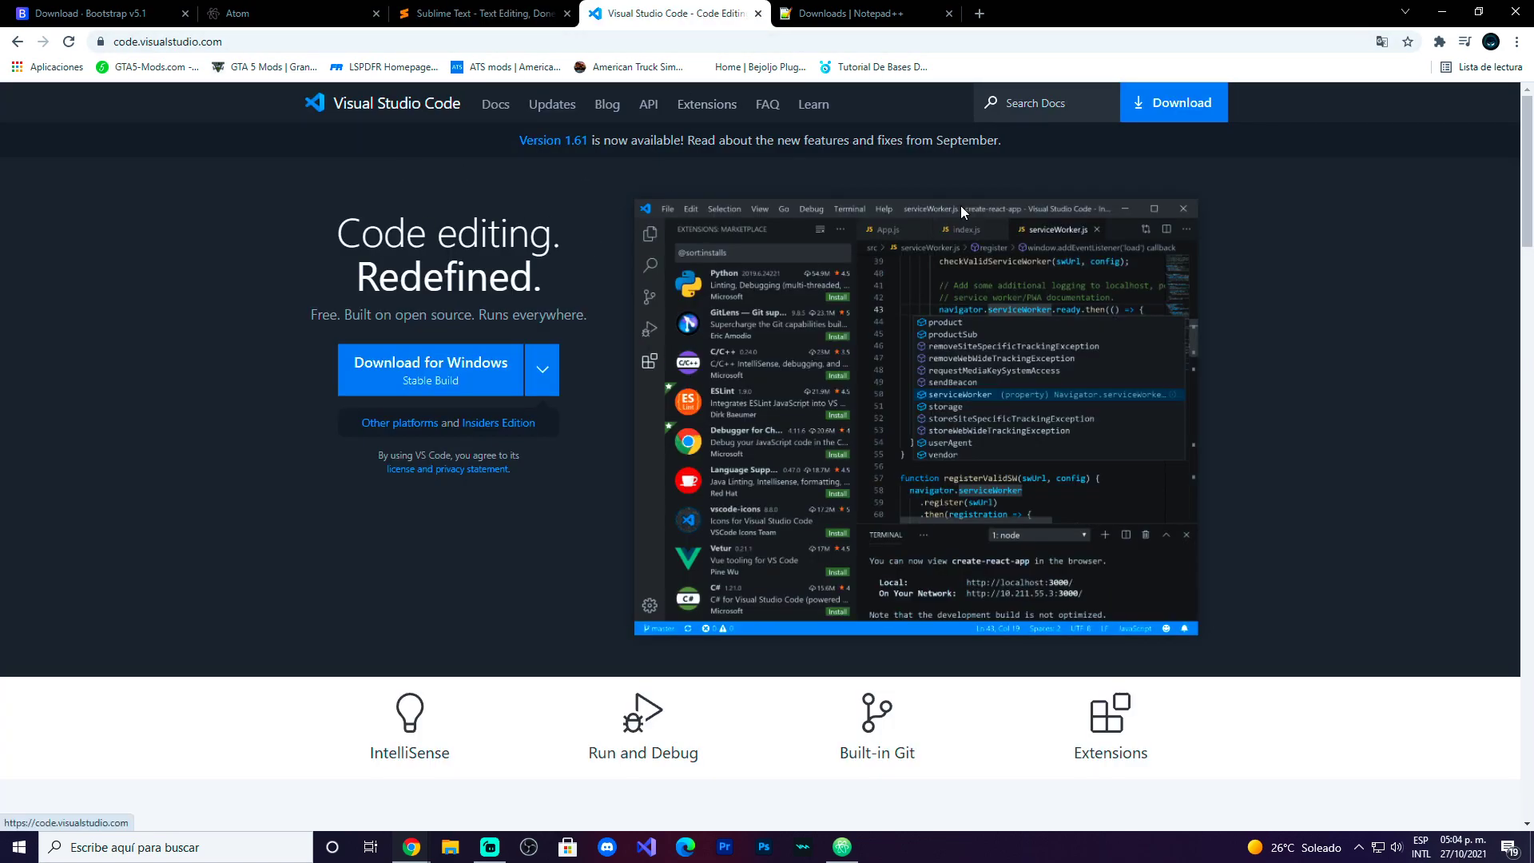
left_click(1167, 104)
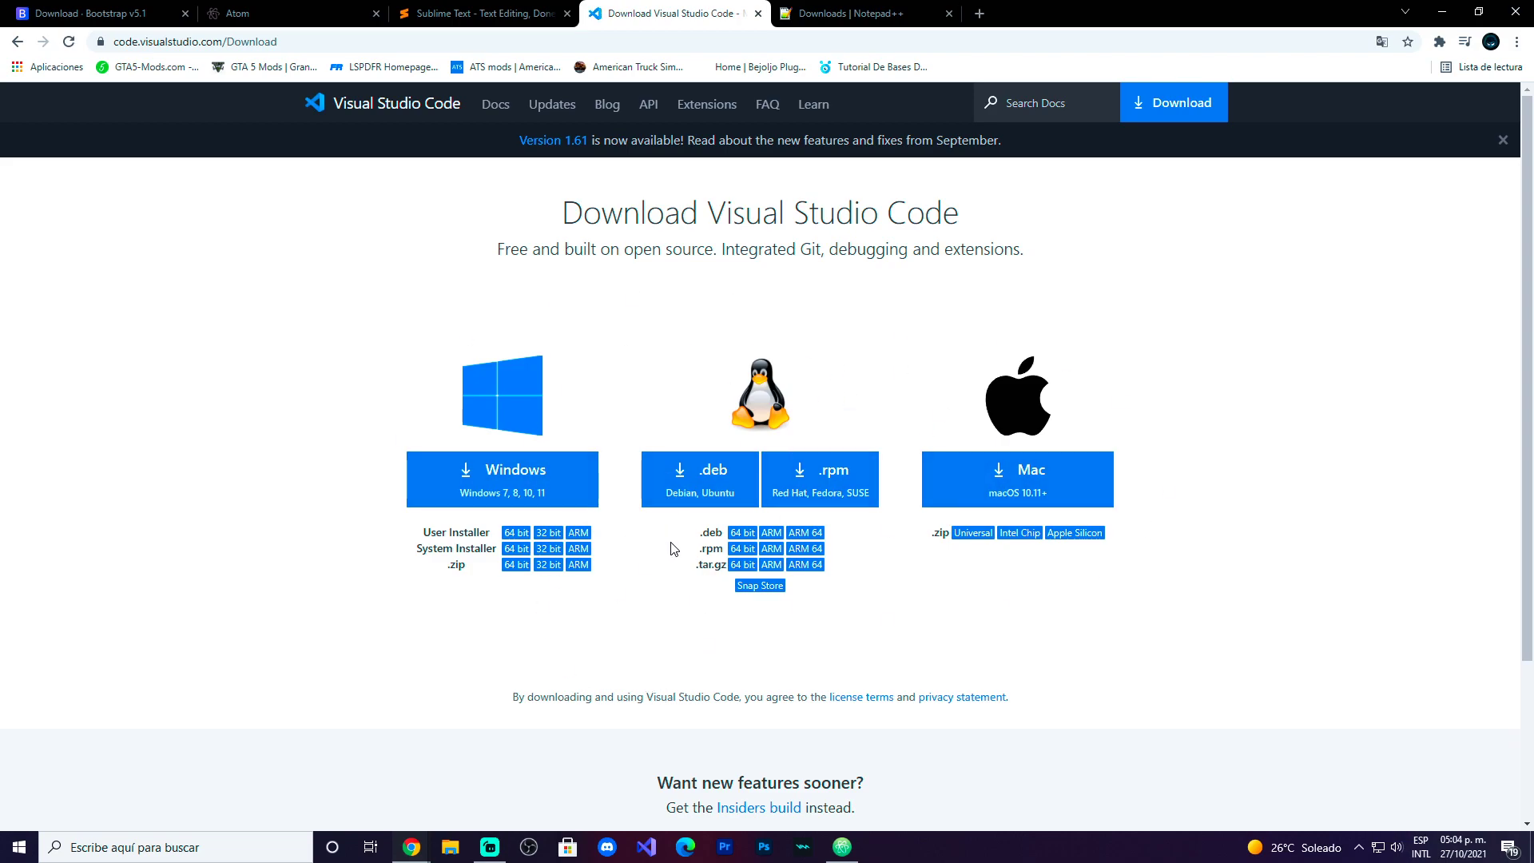
left_click(496, 492)
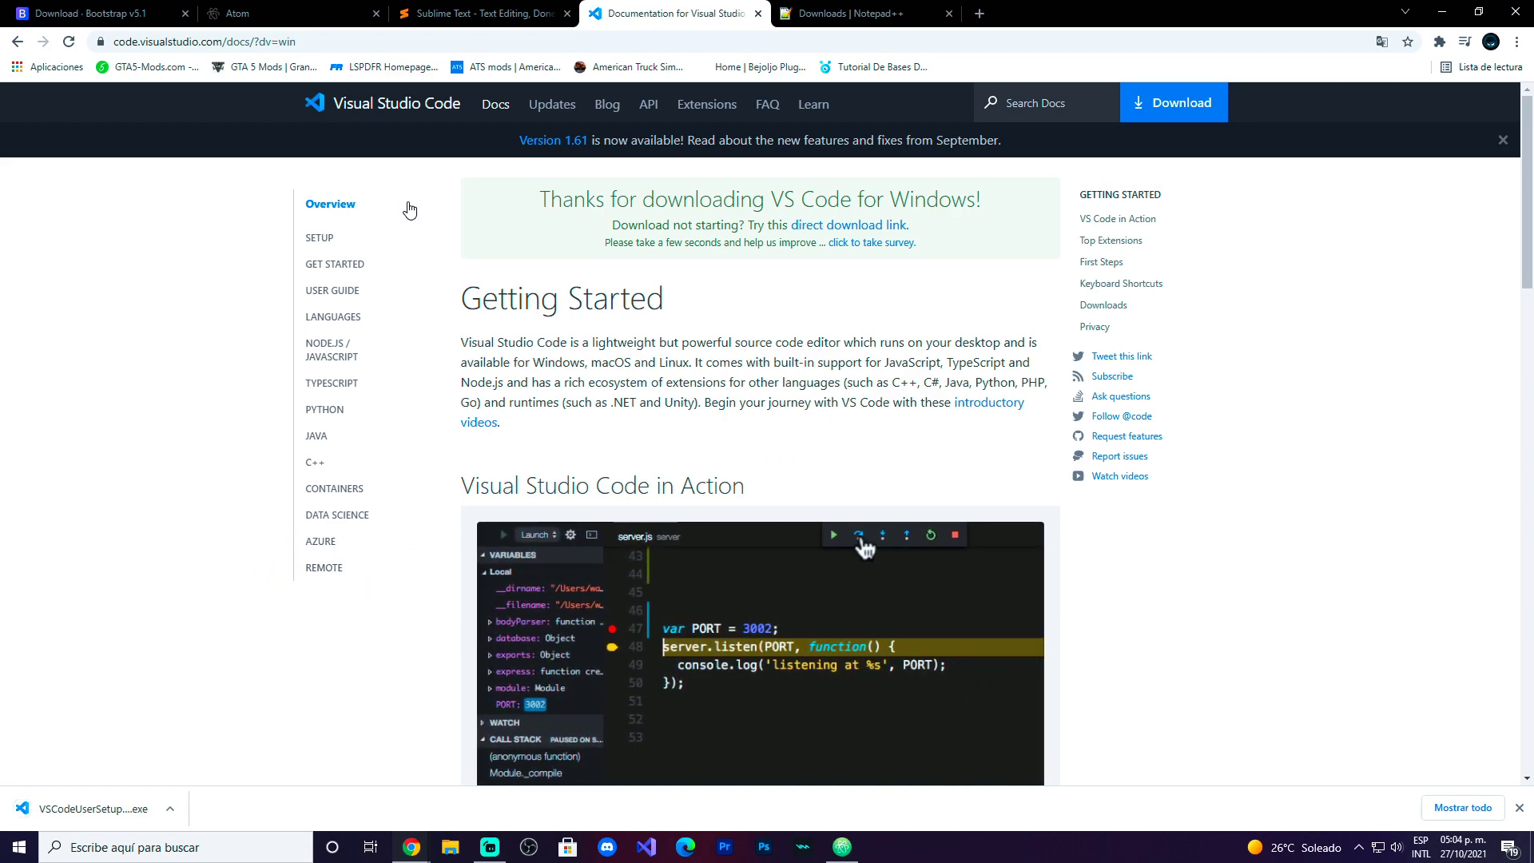
left_click(18, 41)
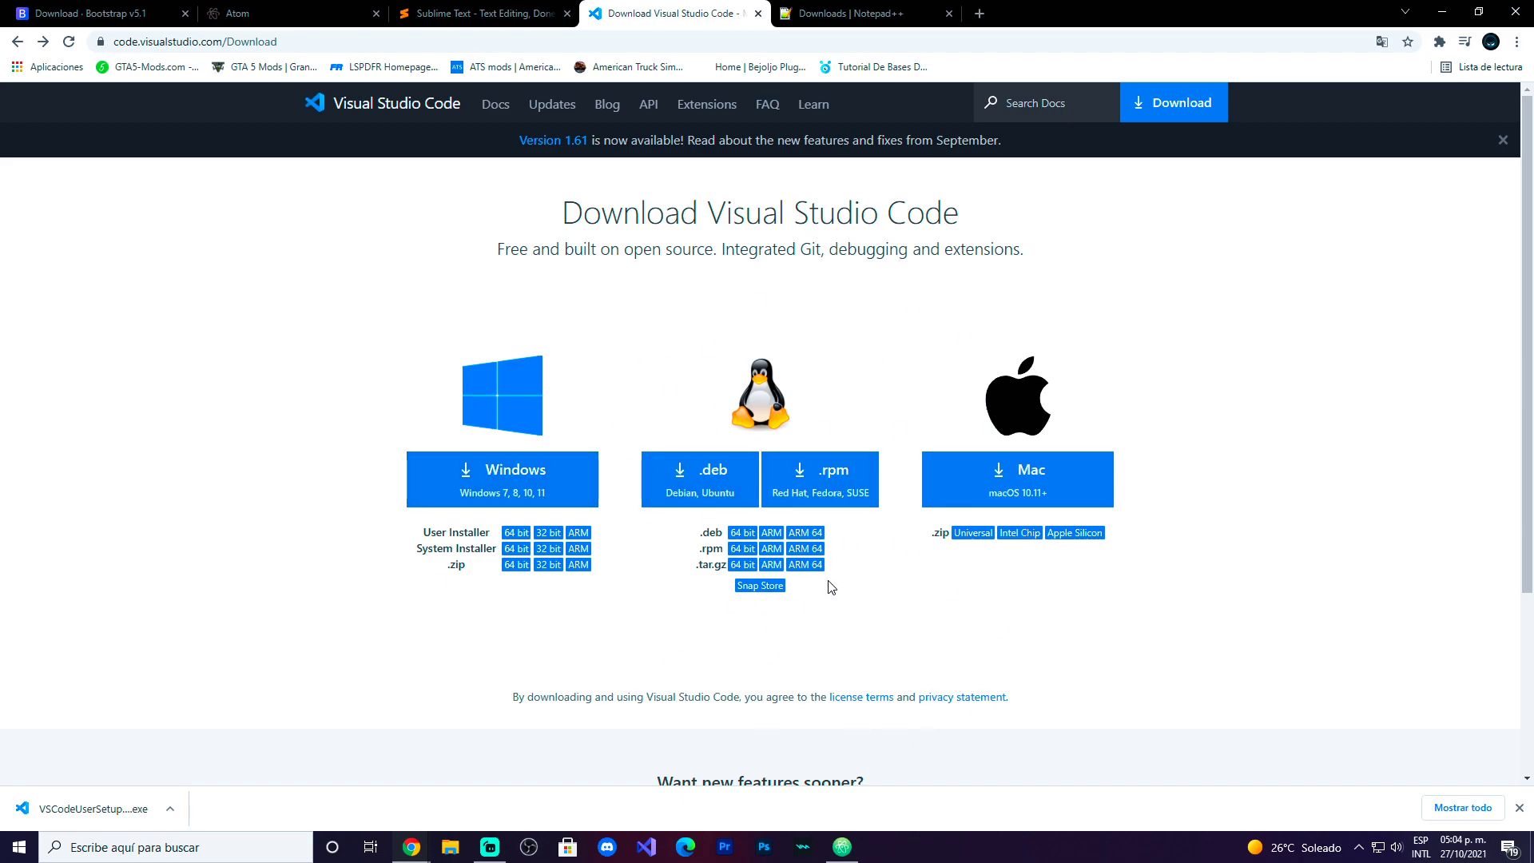
left_click(96, 815)
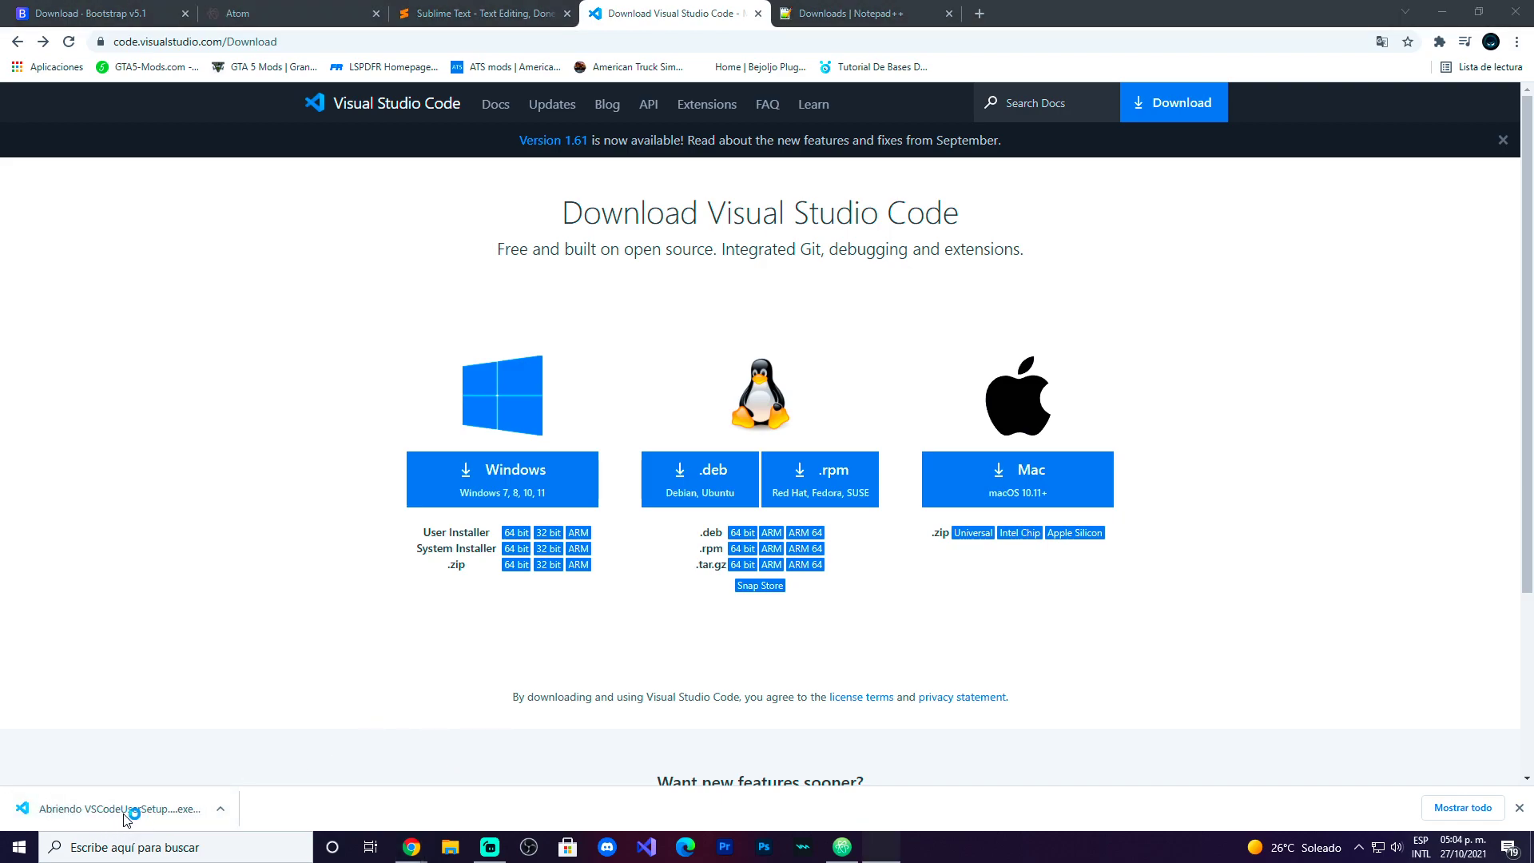
left_click(1445, 22)
left_click(1443, 16)
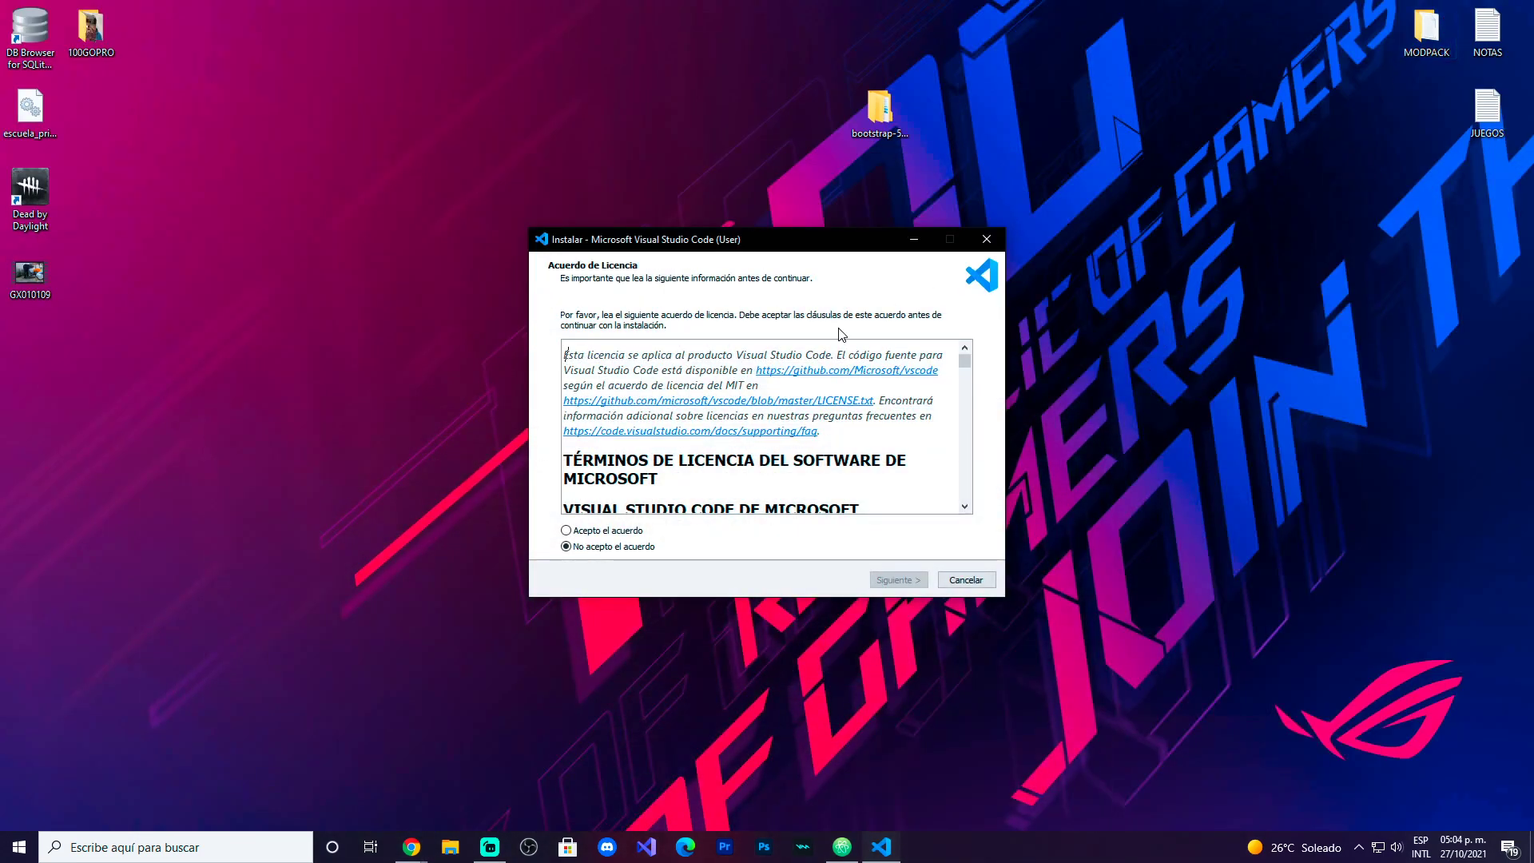
Accept the license agreement, install Visual Studio Code with the default folders and tasks, and finish with the editor launching
left_click(603, 532)
left_click(908, 581)
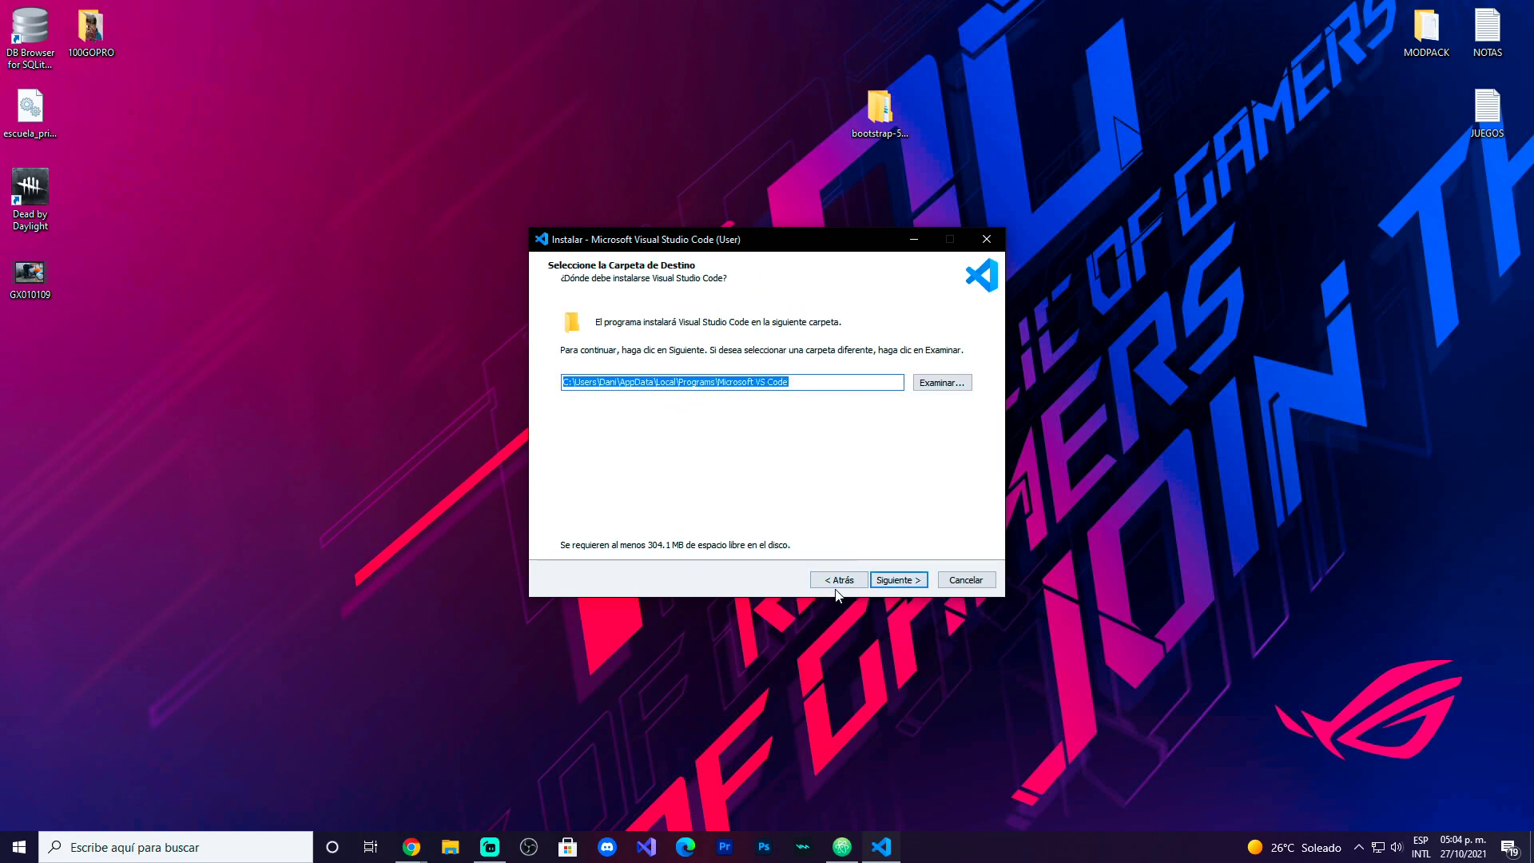
left_click(893, 584)
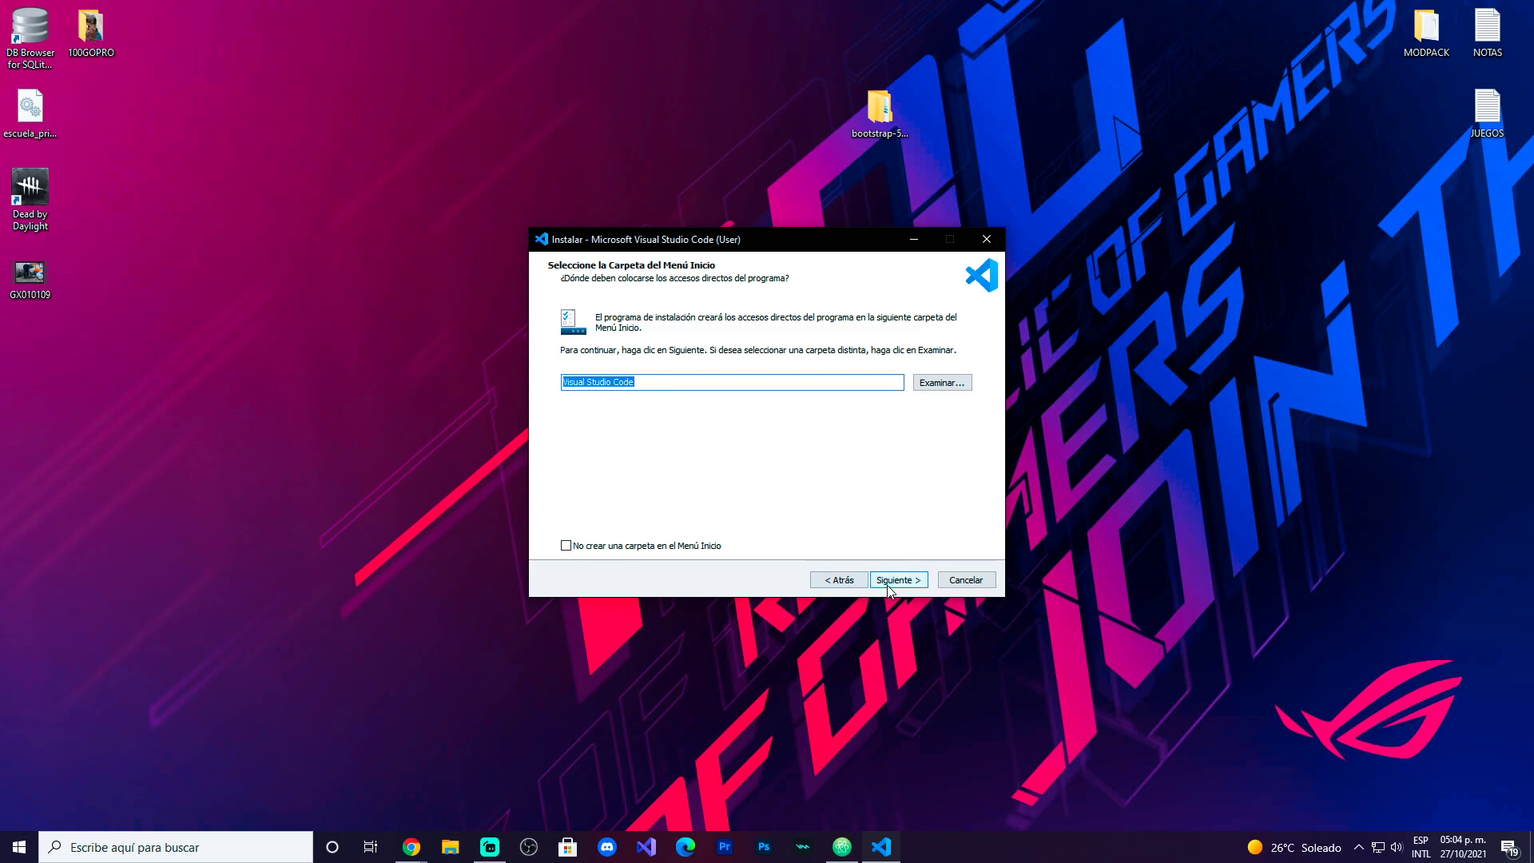
left_click(892, 583)
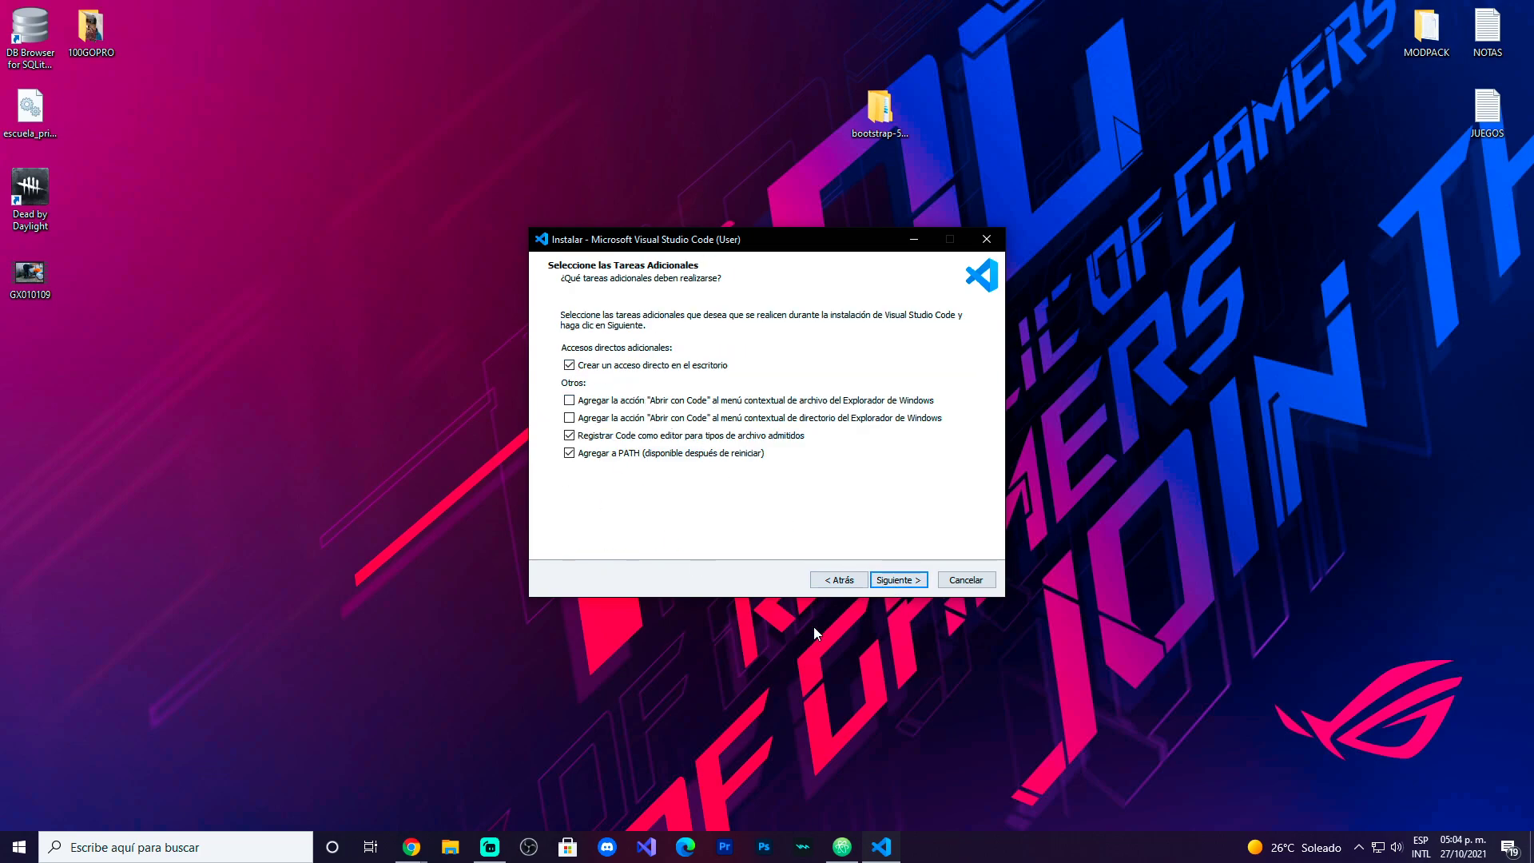
left_click(906, 588)
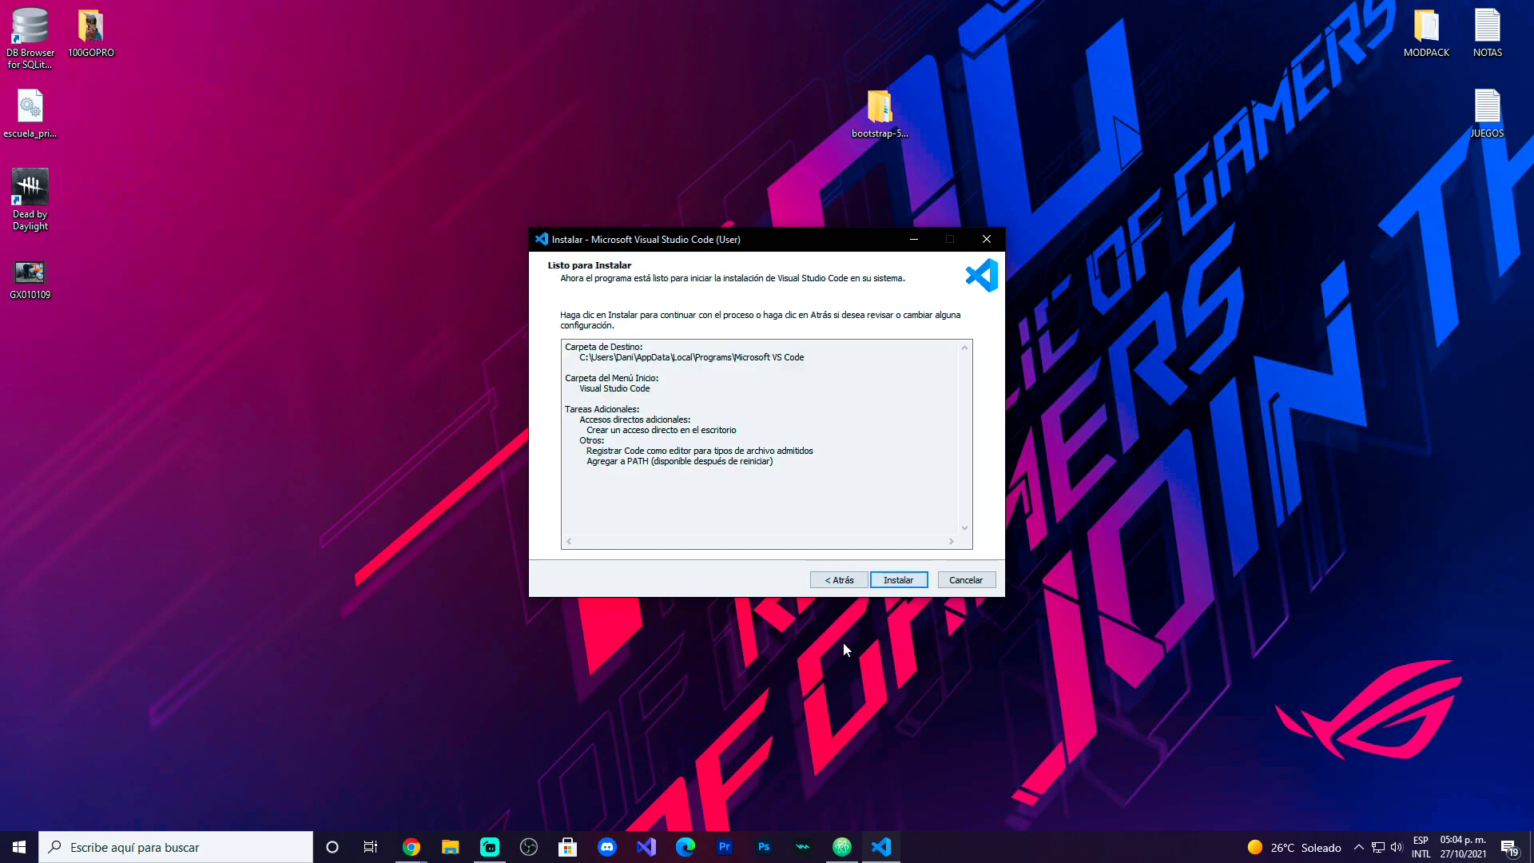
left_click(897, 584)
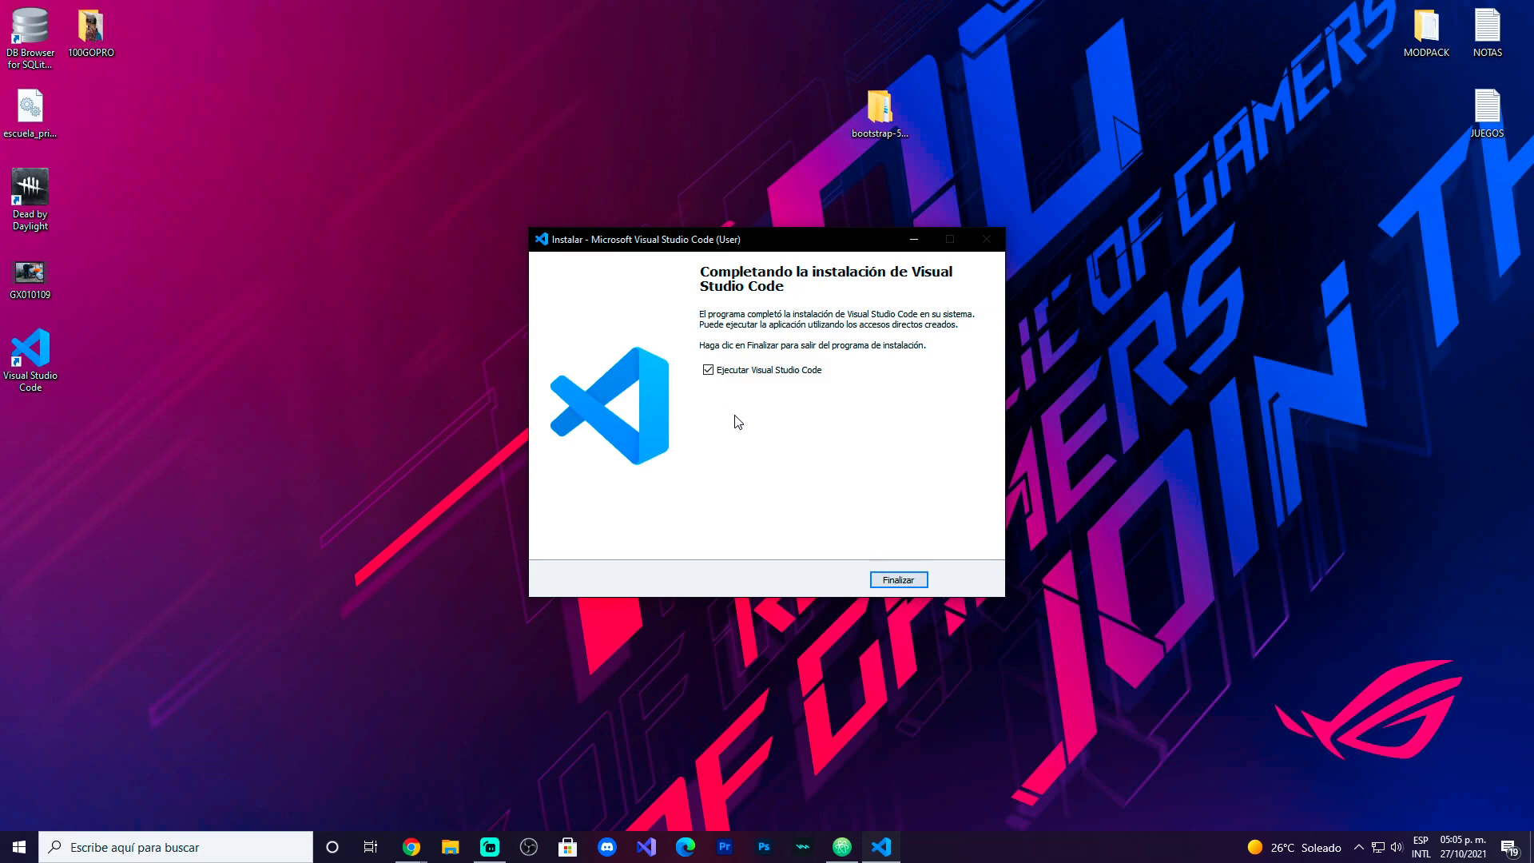
left_click(898, 579)
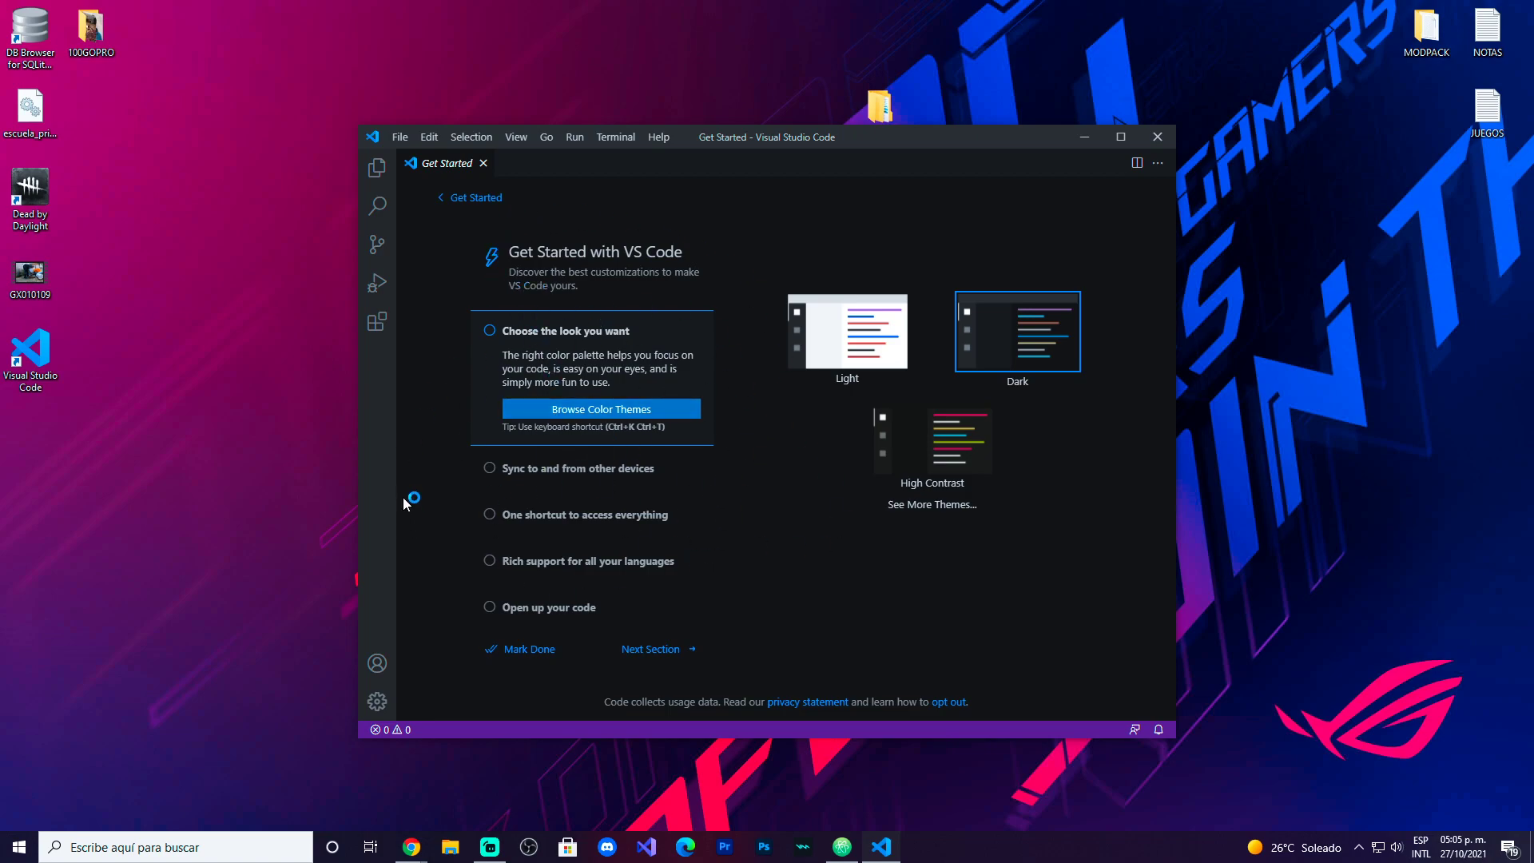
Create a new untitled file in Visual Studio Code, write "HOLA MUNDO!" in it and maximize the window
left_click(397, 138)
left_click(415, 166)
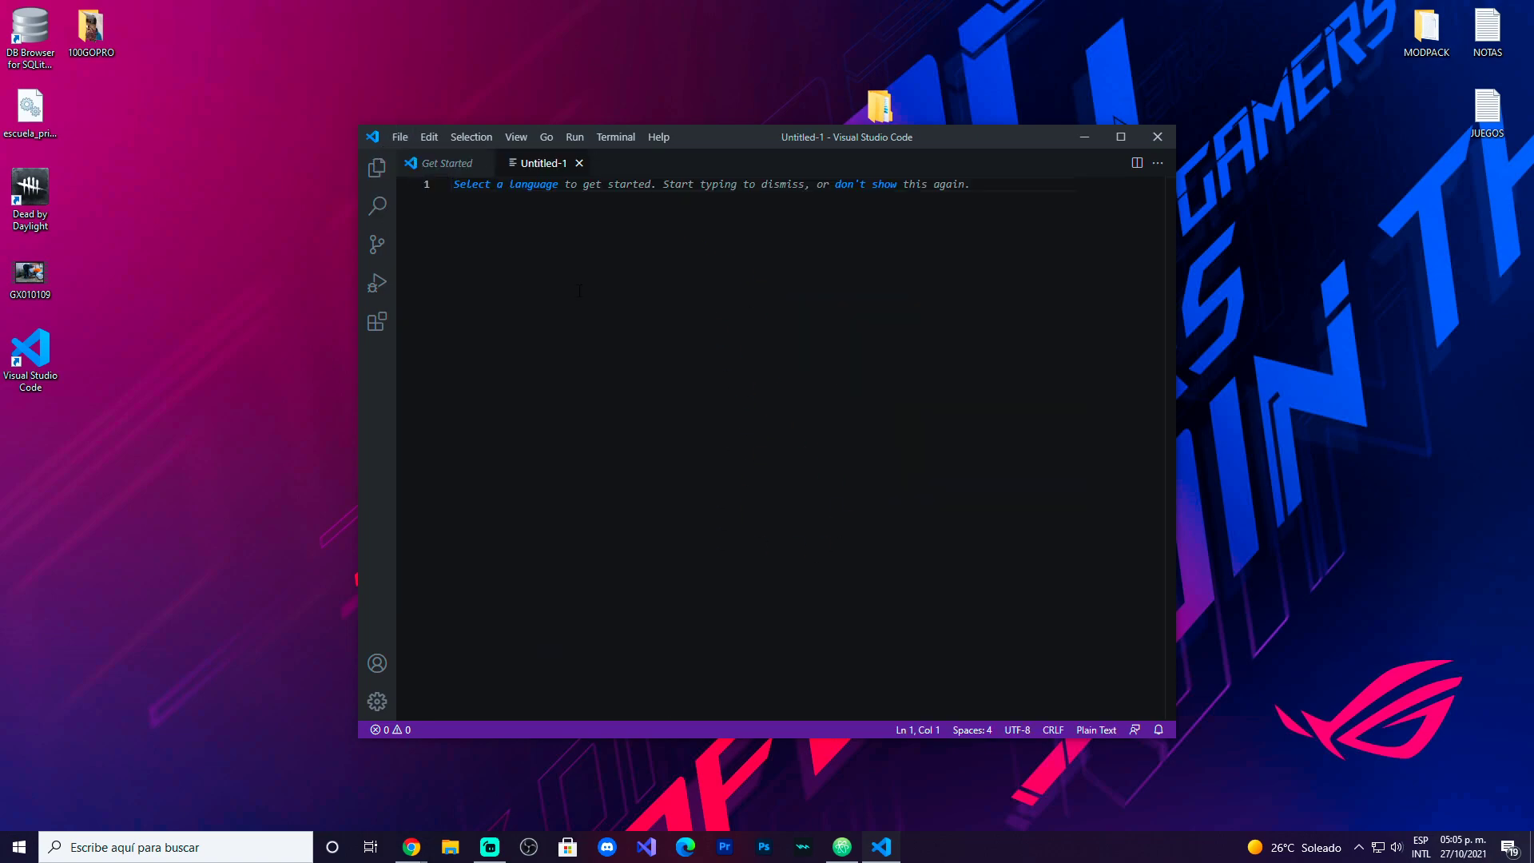
type("asd")
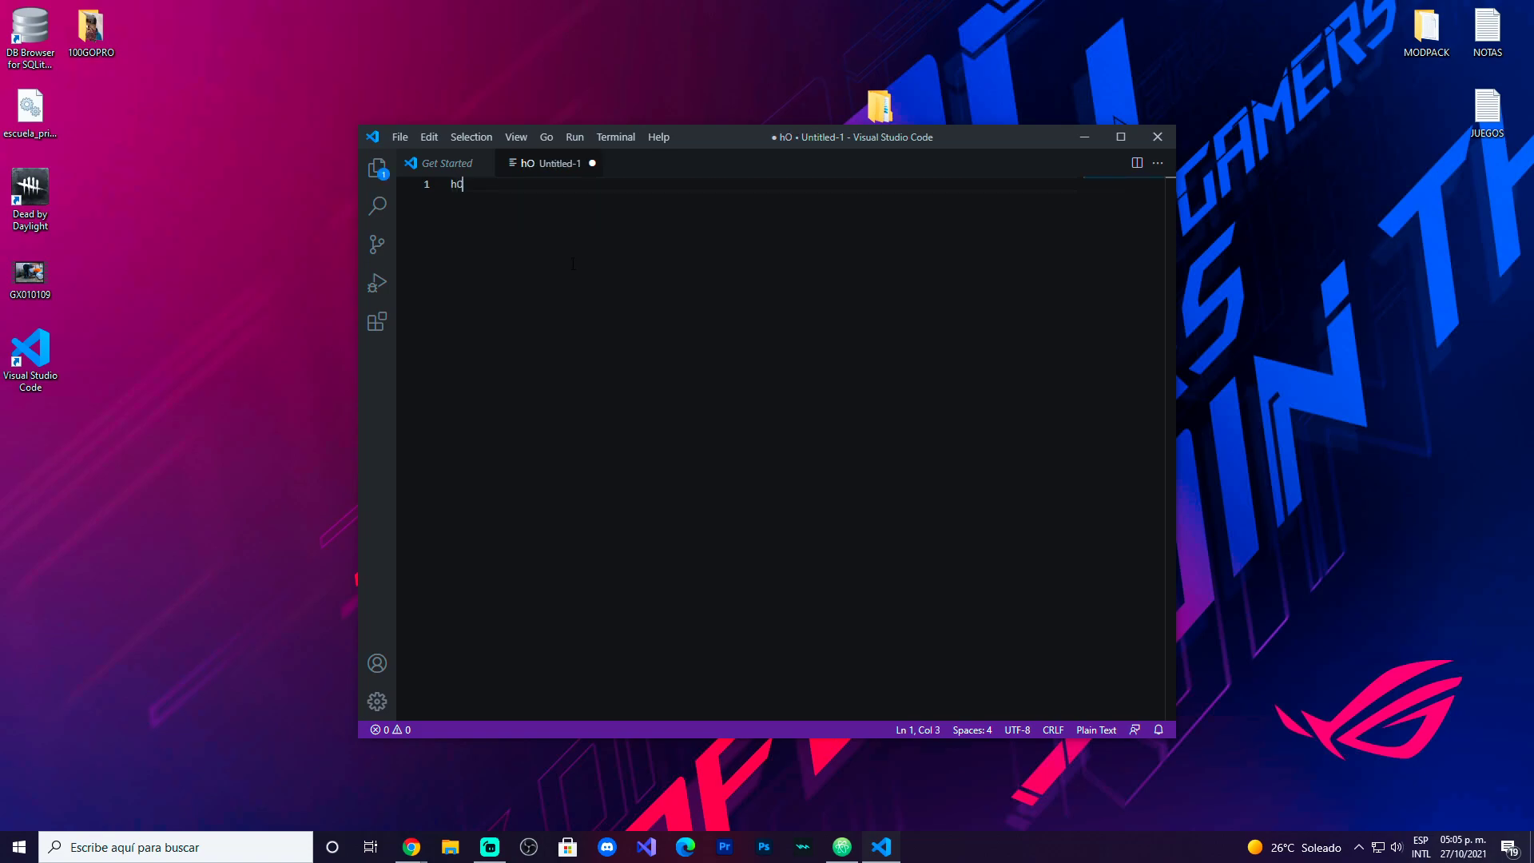
key("BackSpace")
key("BackSpace")
key("BackSpace")
type("HOLA")
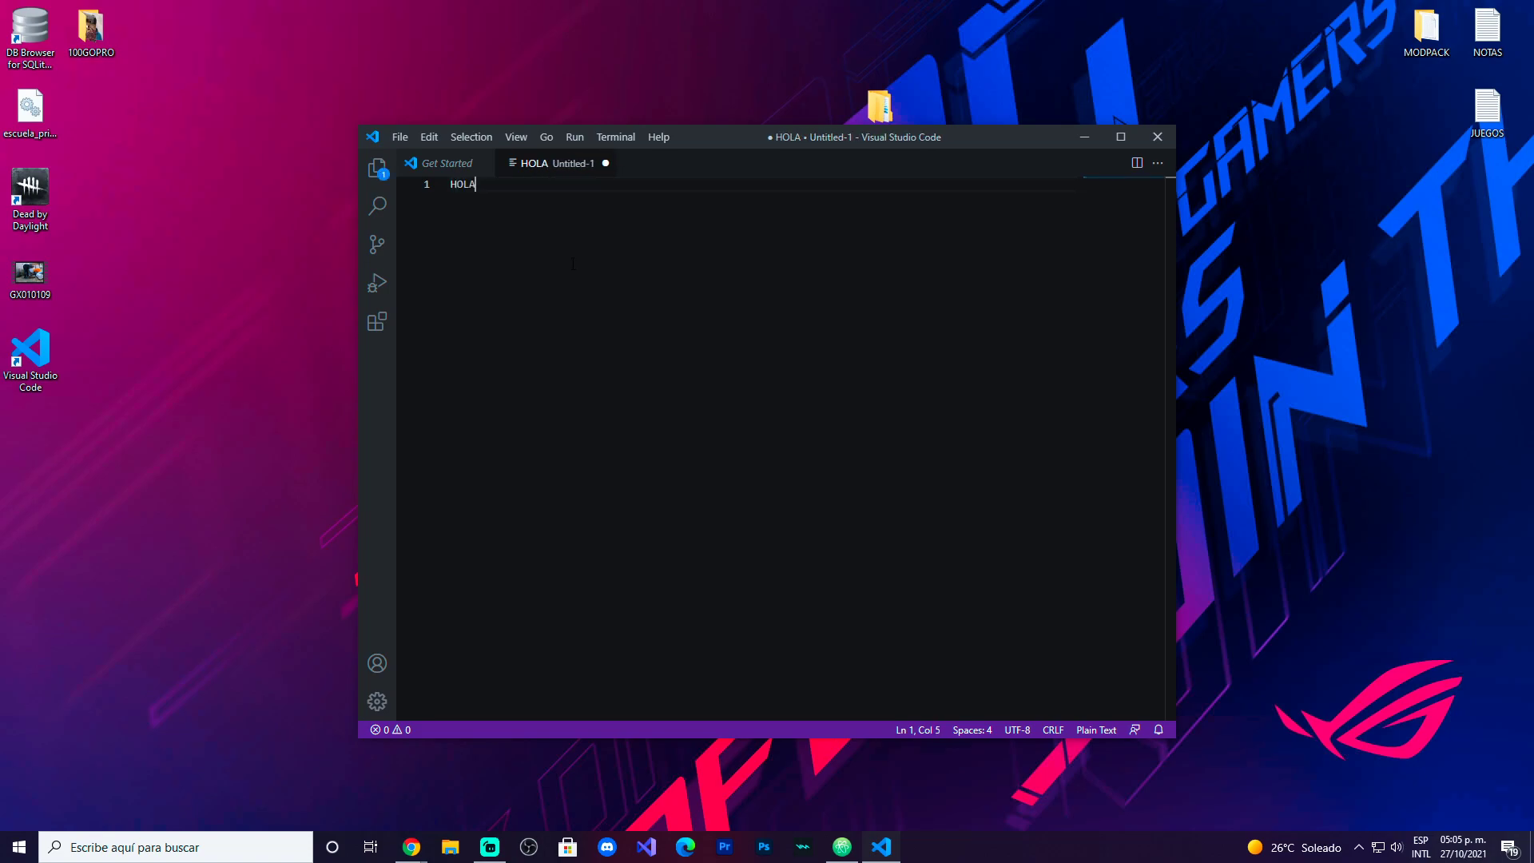
type(" MUNDO!")
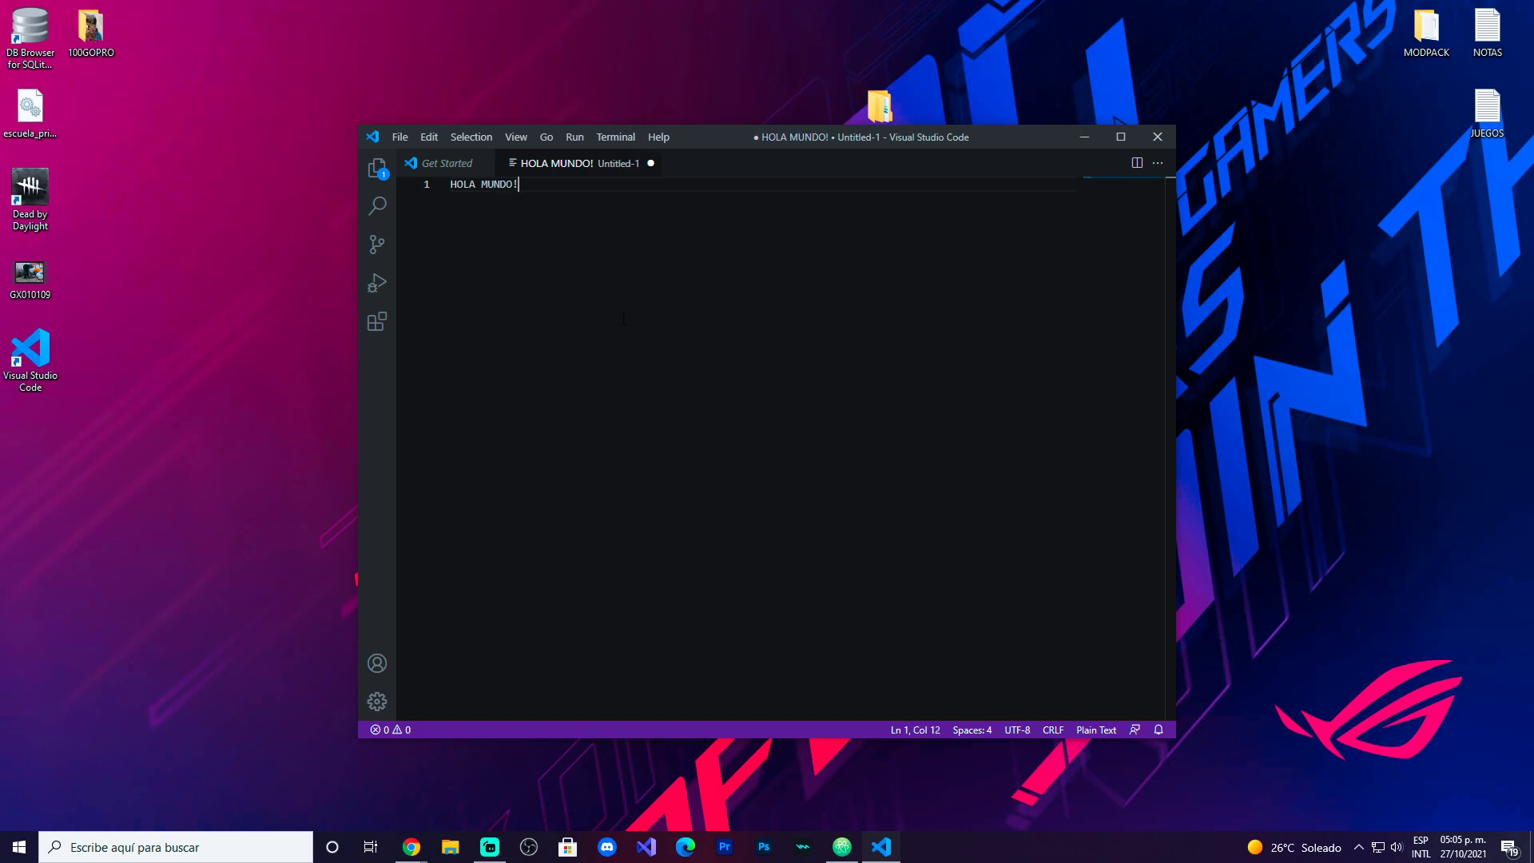
left_click(1122, 137)
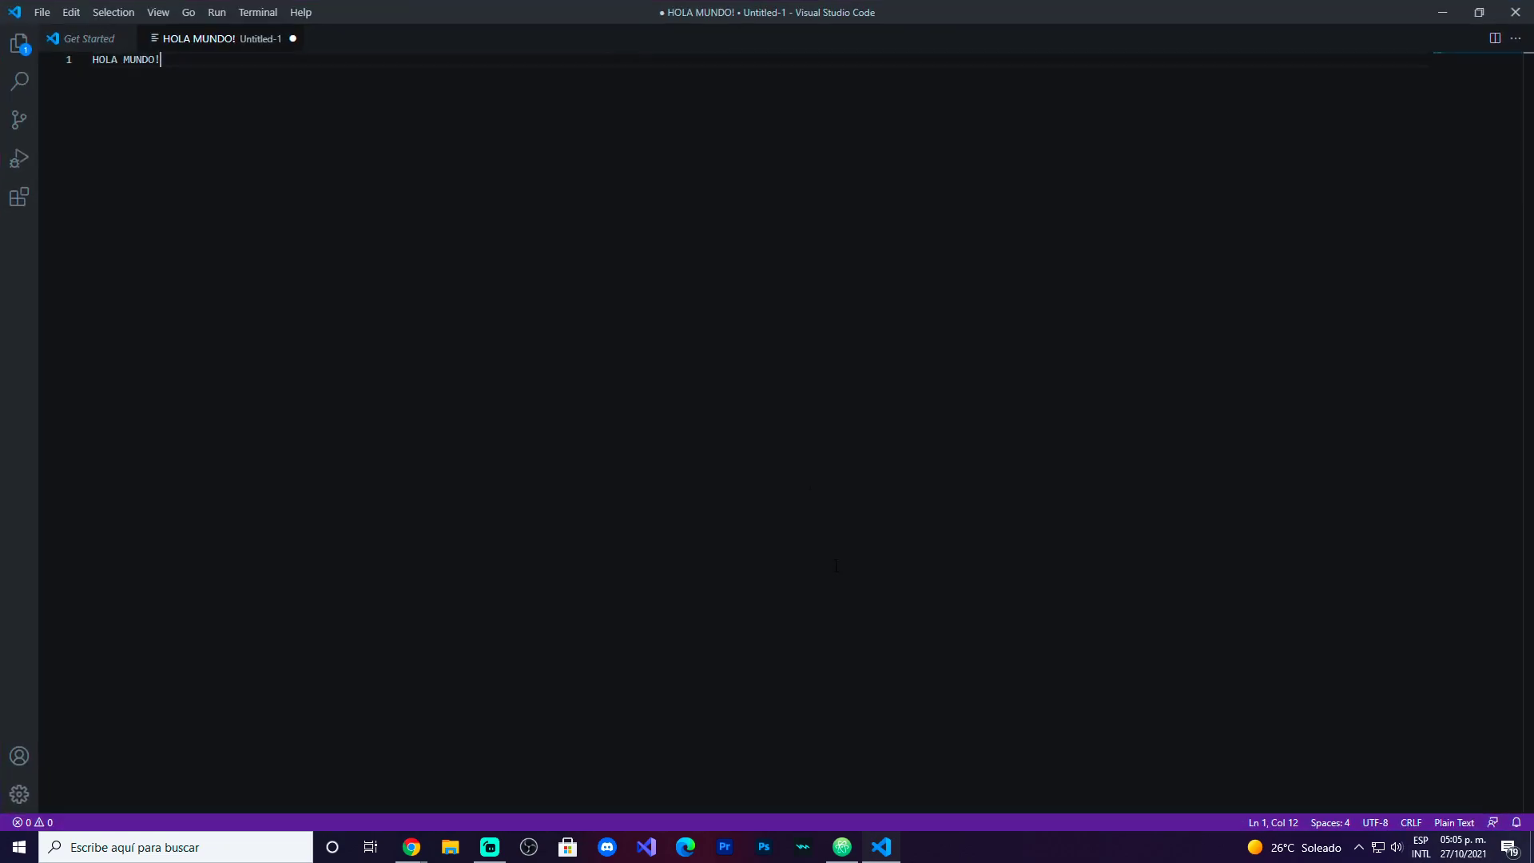
Close Visual Studio Code, switch to Atom and close it without saving the untitled file
left_click(1516, 12)
left_click(842, 847)
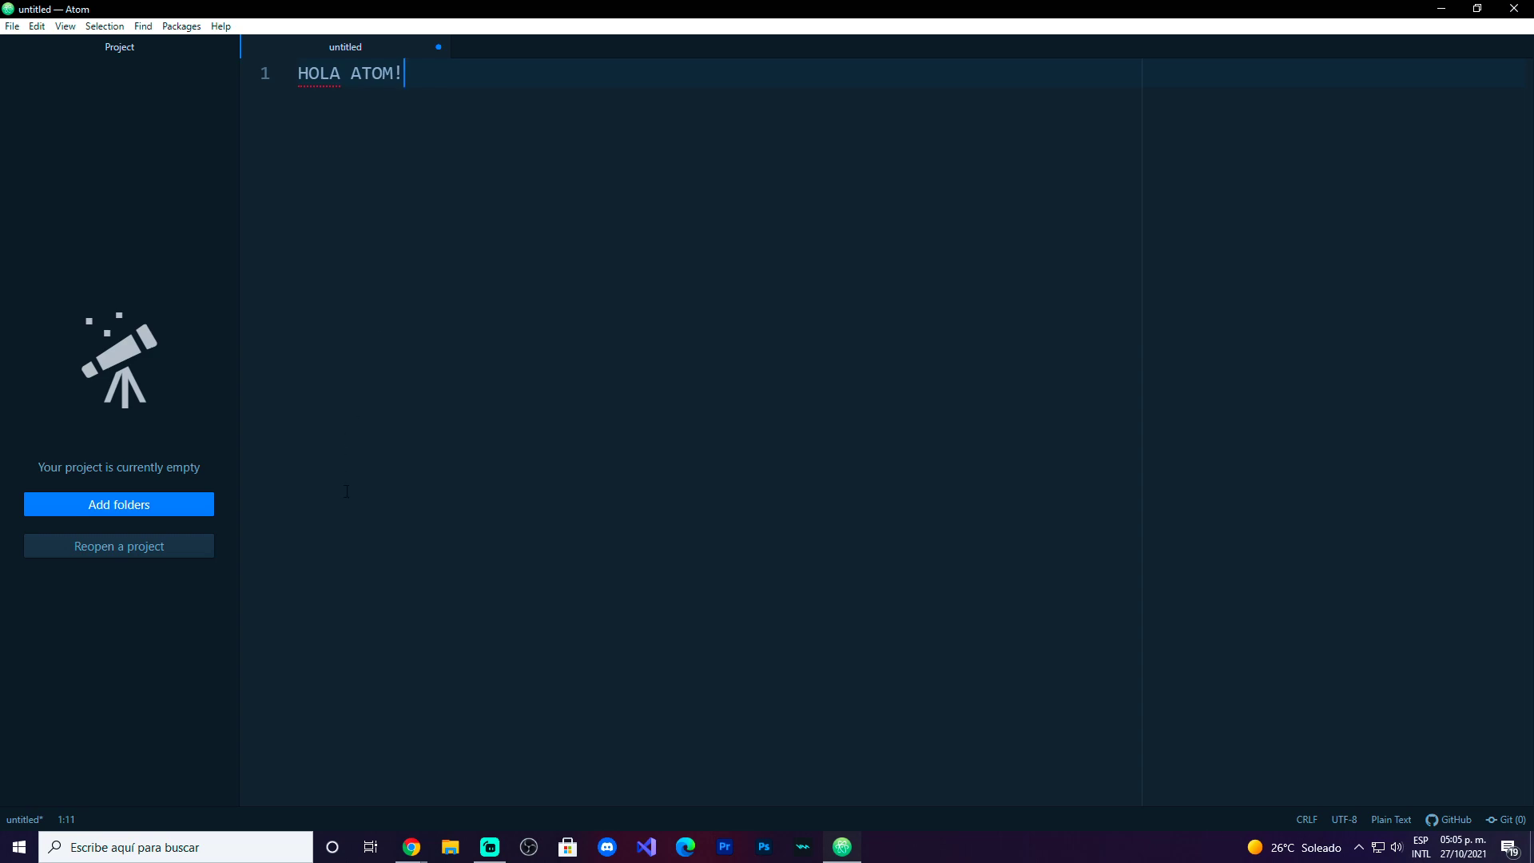
left_click(1514, 8)
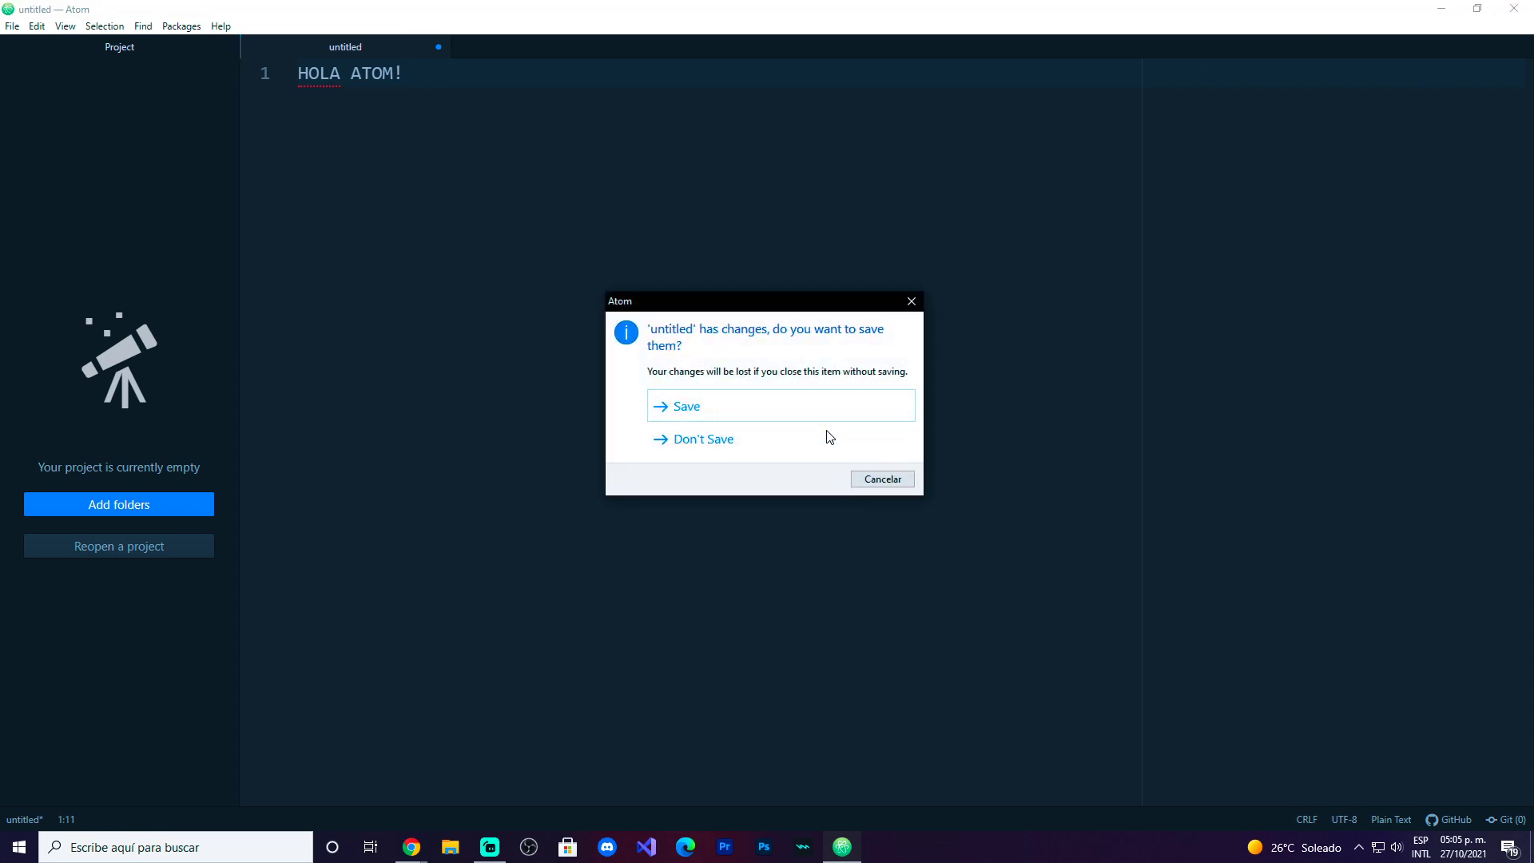
left_click(689, 439)
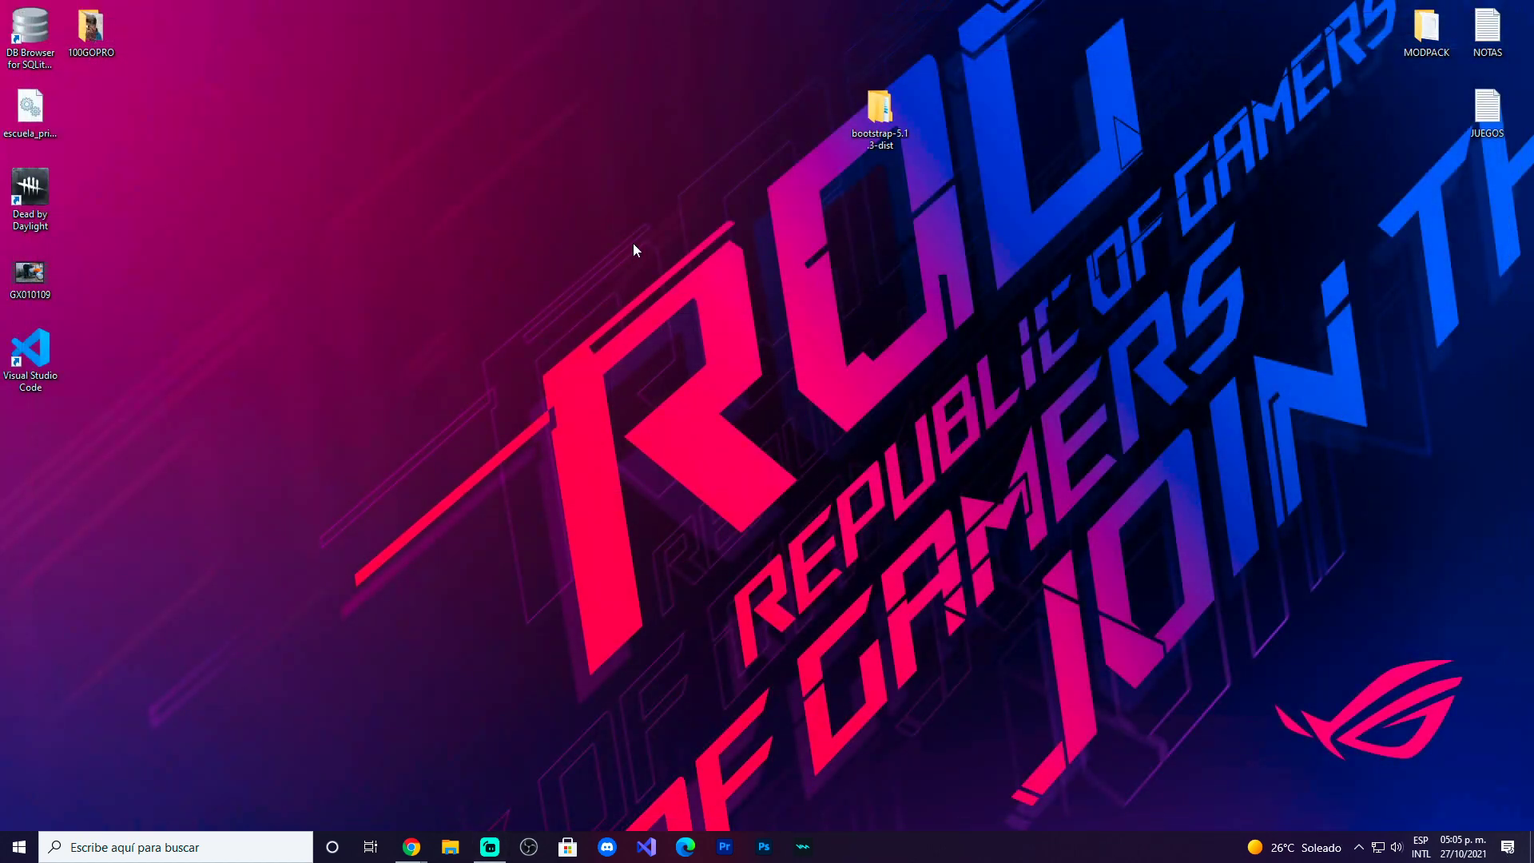
Move the bootstrap-5.1.3-dist folder to the top of the desktop and line up MODPACK, NOTAS, JUEGOS and 100GOPRO in one column
left_click_drag(890, 120, 889, 40)
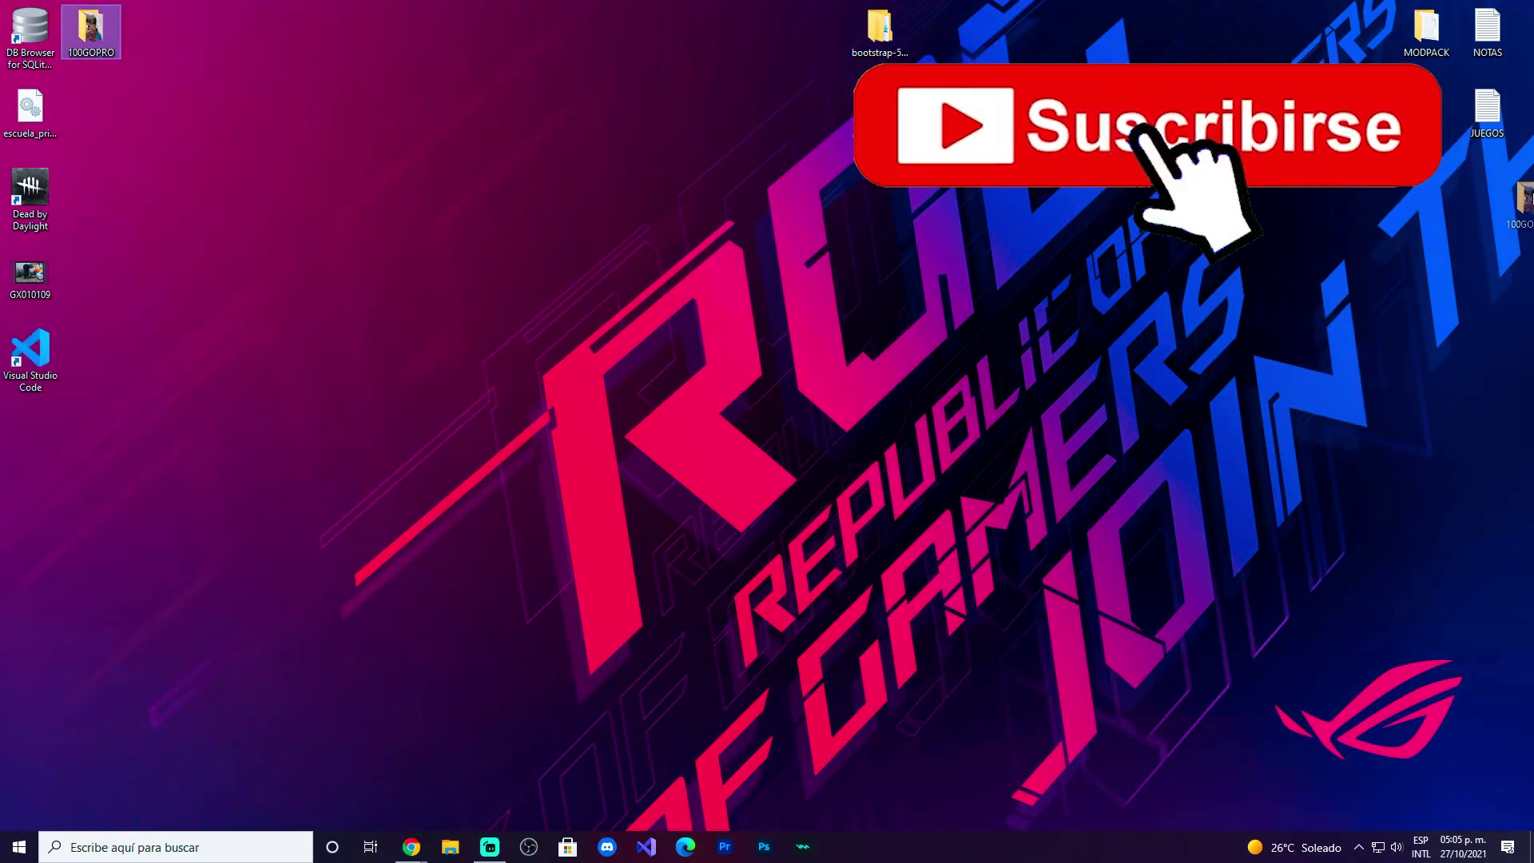
left_click_drag(90, 28, 1482, 187)
left_click_drag(1479, 305, 1471, 44)
left_click_drag(1486, 43, 1506, 160)
left_click_drag(1426, 28, 1488, 50)
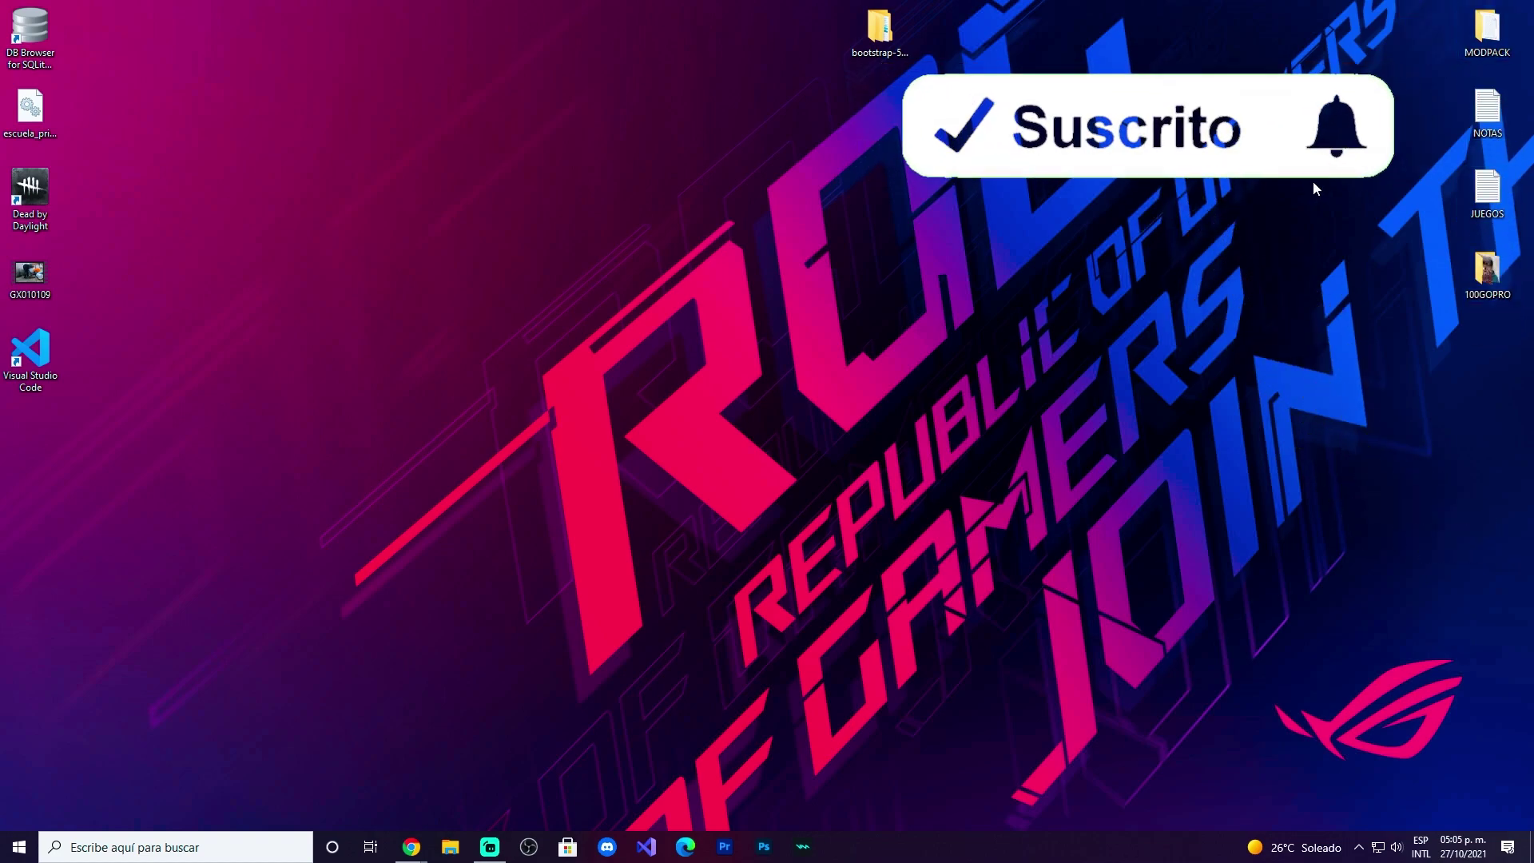